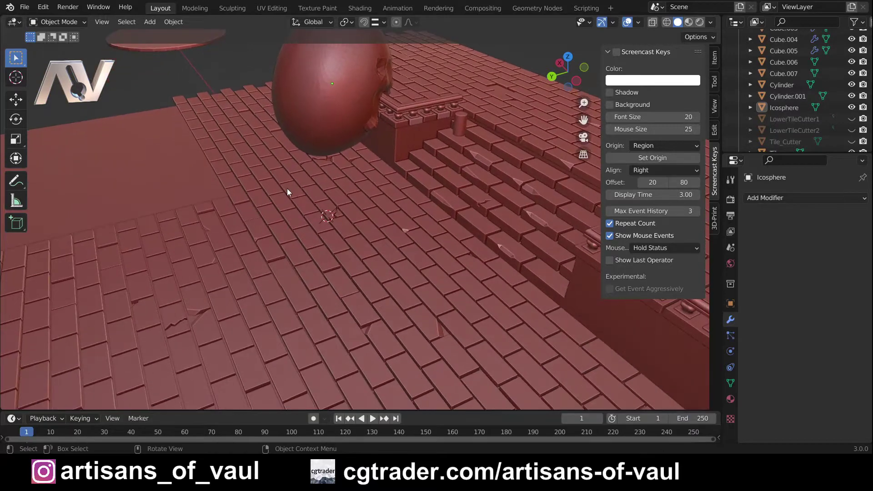
# - Select Cylinder.001 atop the brick steps and view it close up from a low front angle
pyautogui.scroll(-3, 287, 187)
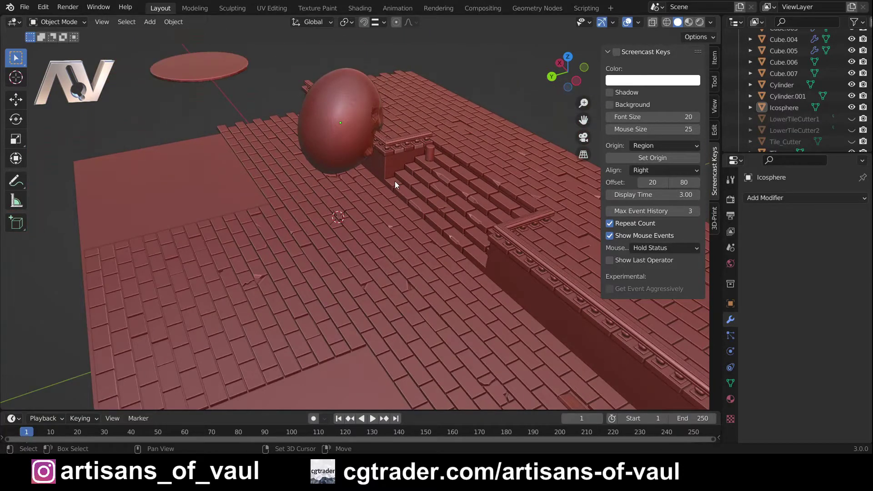
pyautogui.keyDown('shift'); pyautogui.moveTo(395, 182); pyautogui.dragTo(339, 268, button='middle'); pyautogui.keyUp('shift')
pyautogui.scroll(2, 333, 221)
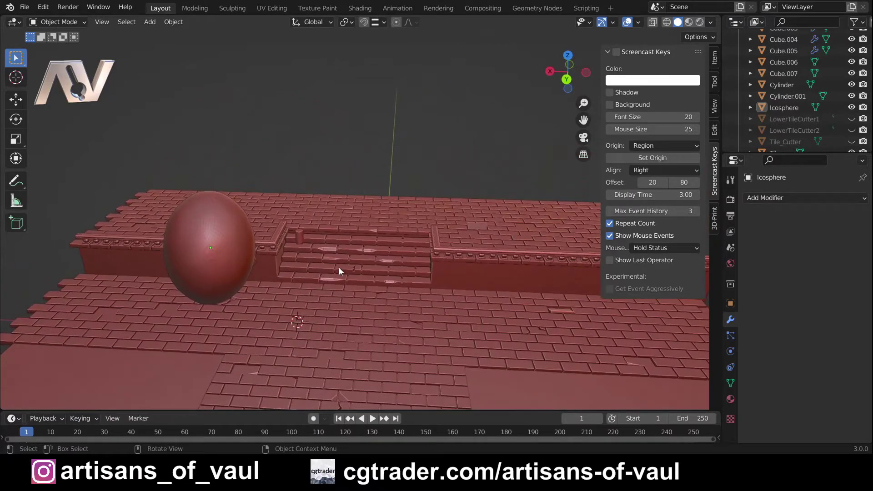
pyautogui.scroll(8, 335, 267)
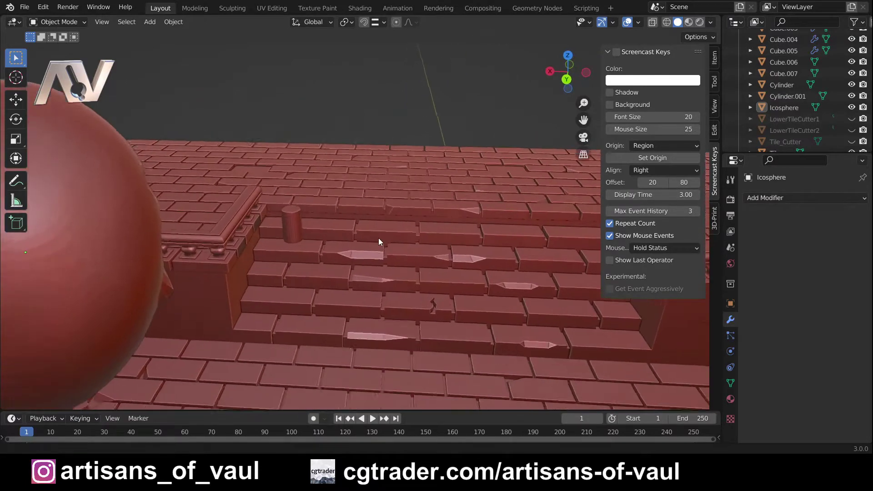
pyautogui.moveTo(385, 239); pyautogui.dragTo(367, 228, button='middle')
pyautogui.click(305, 208)
pyautogui.moveTo(325, 208); pyautogui.dragTo(417, 169, button='middle')
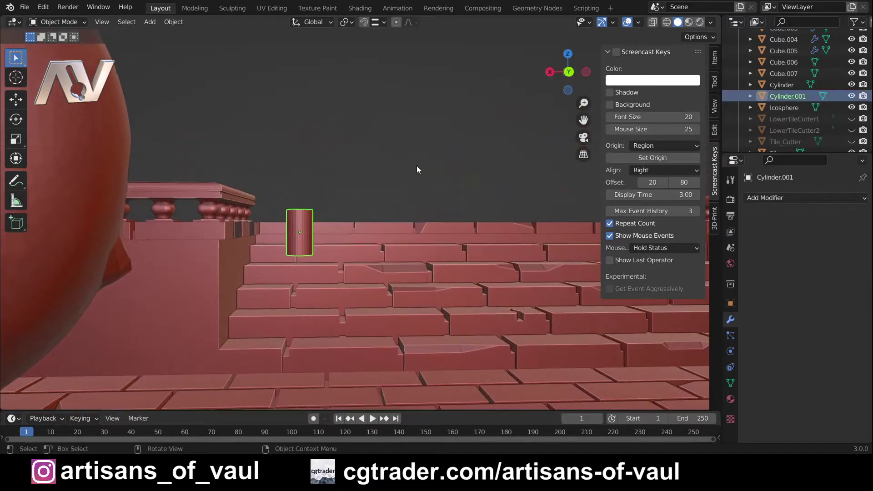
pyautogui.keyDown('shift'); pyautogui.moveTo(321, 230); pyautogui.dragTo(337, 195, button='middle'); pyautogui.keyUp('shift')
pyautogui.scroll(1, 338, 195)
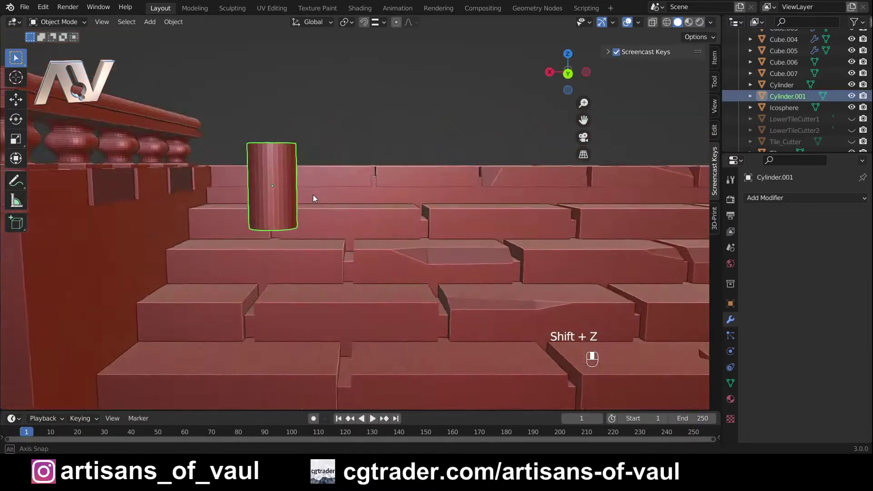
pyautogui.moveTo(313, 194); pyautogui.dragTo(303, 201, button='middle')
# - Lower Cylinder.001 by 1.3018 m along Z onto the top brick step
pyautogui.press('g')
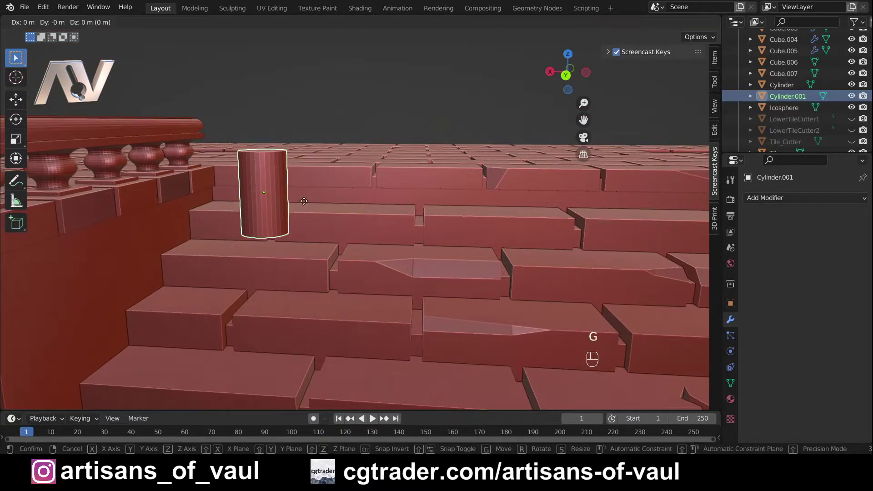
pyautogui.press('z')
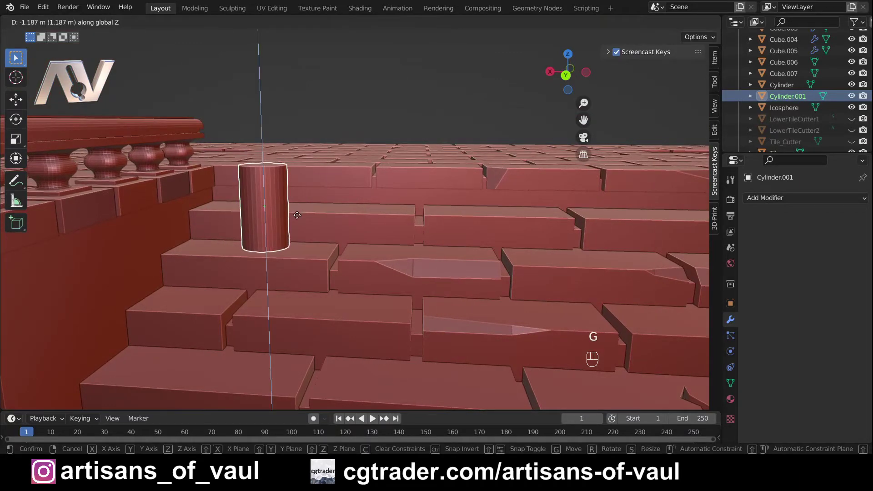
pyautogui.click(298, 216)
pyautogui.moveTo(298, 217); pyautogui.dragTo(252, 214, button='middle')
pyautogui.moveTo(327, 214); pyautogui.dragTo(367, 214, button='middle')
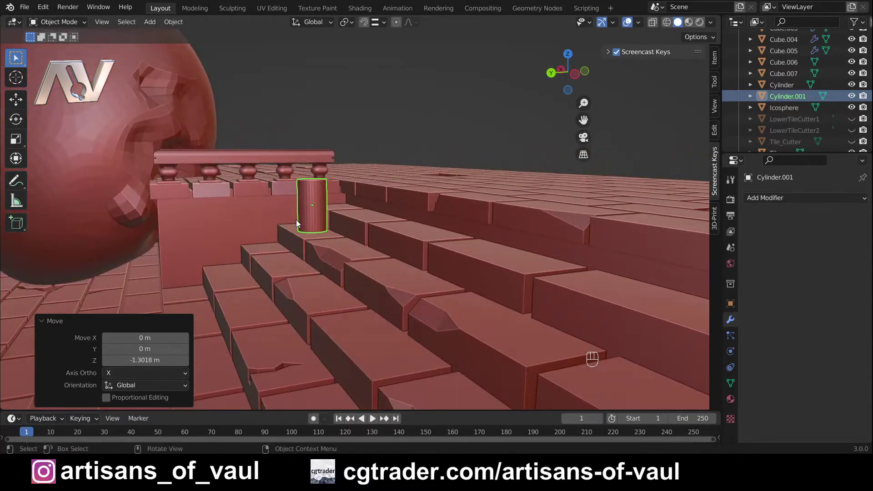
pyautogui.moveTo(296, 219); pyautogui.dragTo(451, 220, button='middle')
# - Select the stair block Cube.002 and view it from the side
pyautogui.scroll(3, 378, 225)
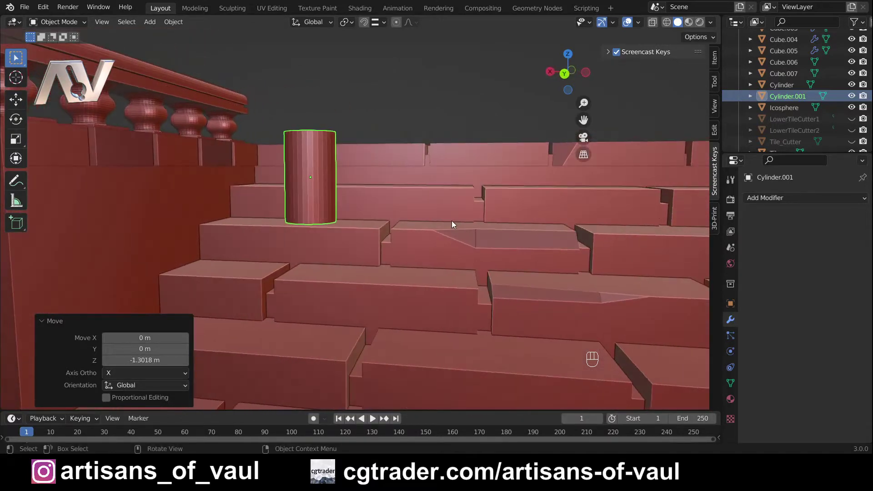
pyautogui.scroll(-3, 451, 220)
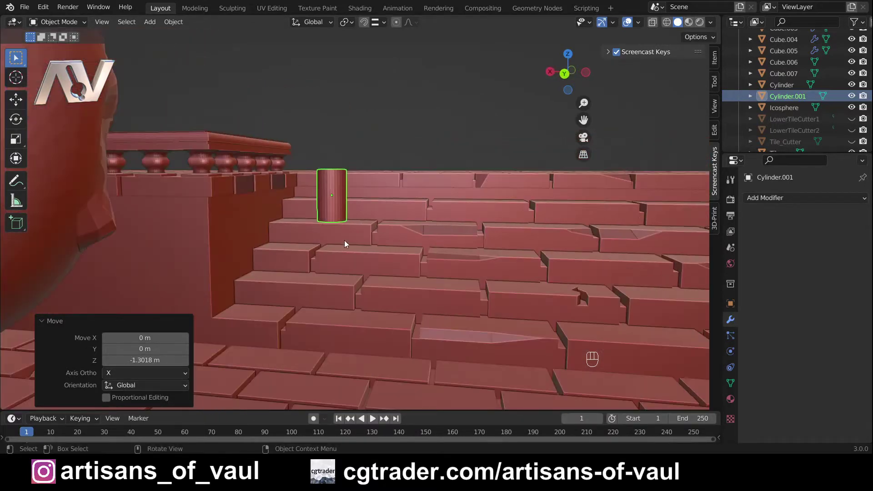
pyautogui.click(353, 265)
pyautogui.moveTo(362, 257)
pyautogui.mouseDown(button='middle')
pyautogui.moveTo(274, 264)
pyautogui.moveTo(405, 253)
pyautogui.moveTo(366, 245)
pyautogui.mouseUp(button='middle')
# - Scale the stair block Cube.002 to 0.749 along Z, making the steps shallower
pyautogui.press('s')
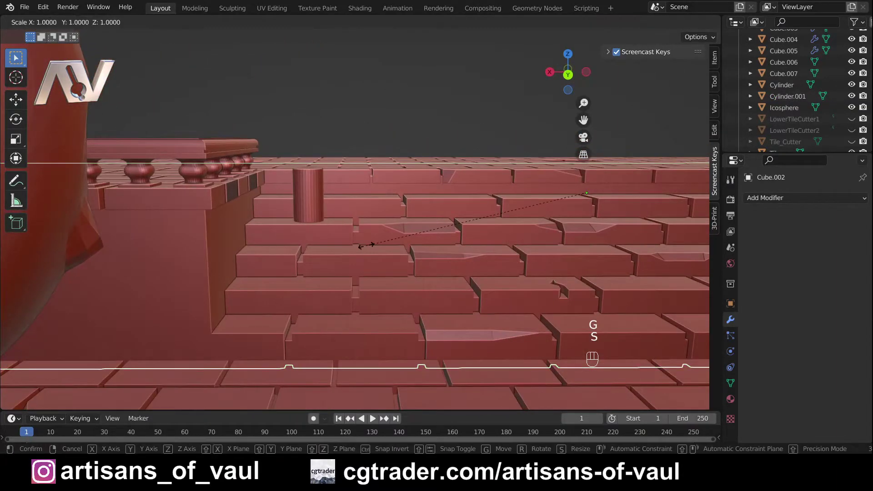
pyautogui.press('z')
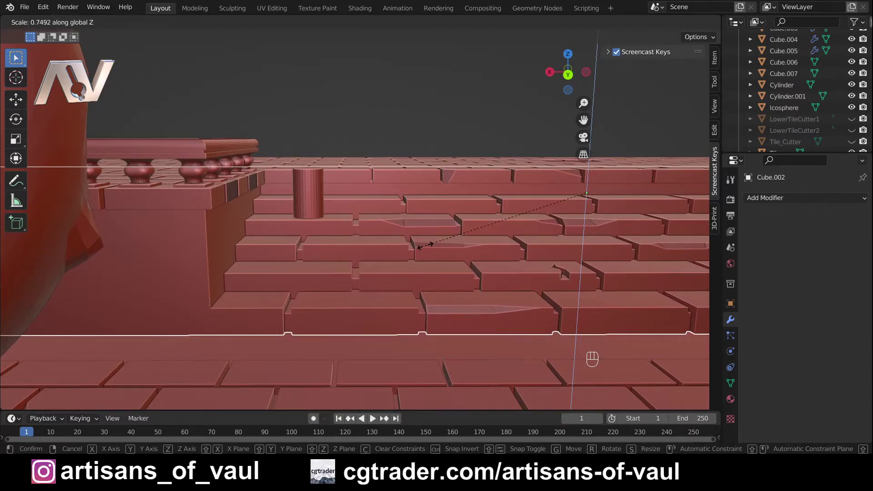
pyautogui.click(425, 246)
pyautogui.moveTo(396, 251); pyautogui.dragTo(402, 239, button='middle')
pyautogui.scroll(-4, 402, 240)
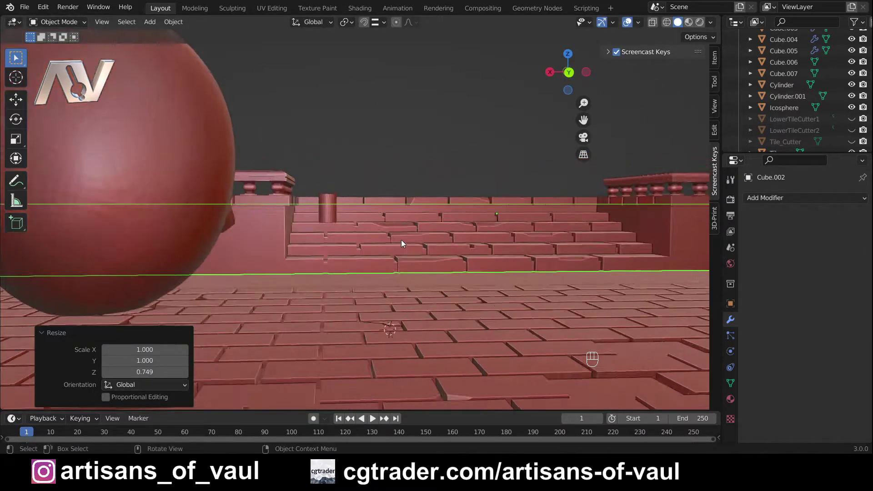
pyautogui.scroll(-2, 401, 239)
pyautogui.keyDown('shift'); pyautogui.moveTo(302, 244); pyautogui.dragTo(571, 233, button='middle'); pyautogui.keyUp('shift')
pyautogui.moveTo(207, 230); pyautogui.dragTo(415, 232, button='middle')
pyautogui.scroll(2, 411, 240)
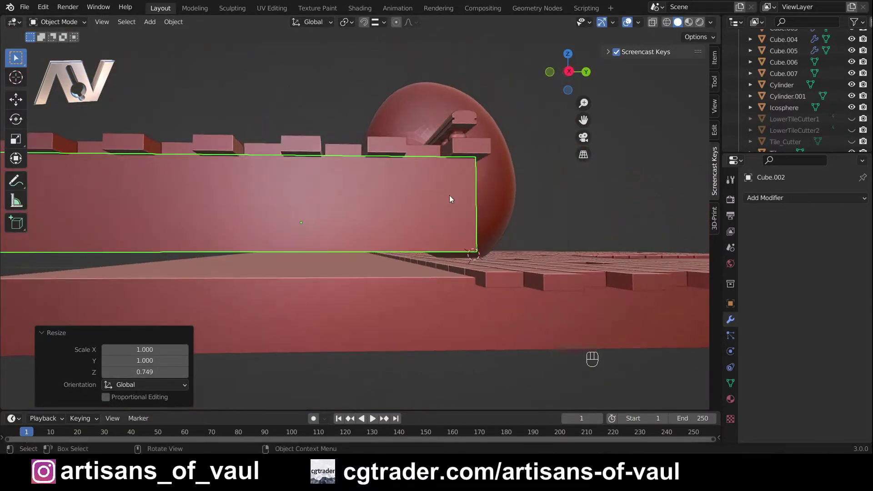
# - Switch to an orthographic side view and enable snapping to edges
pyautogui.click(569, 71)
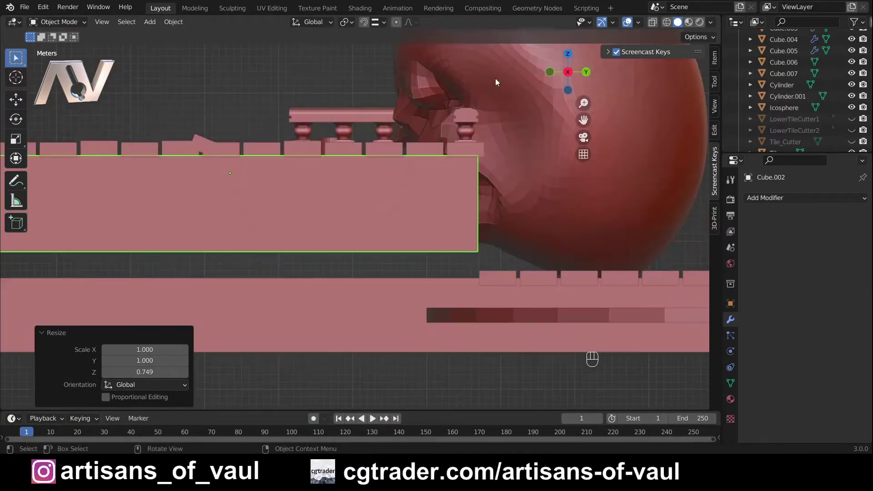
pyautogui.click(363, 22)
pyautogui.click(377, 23)
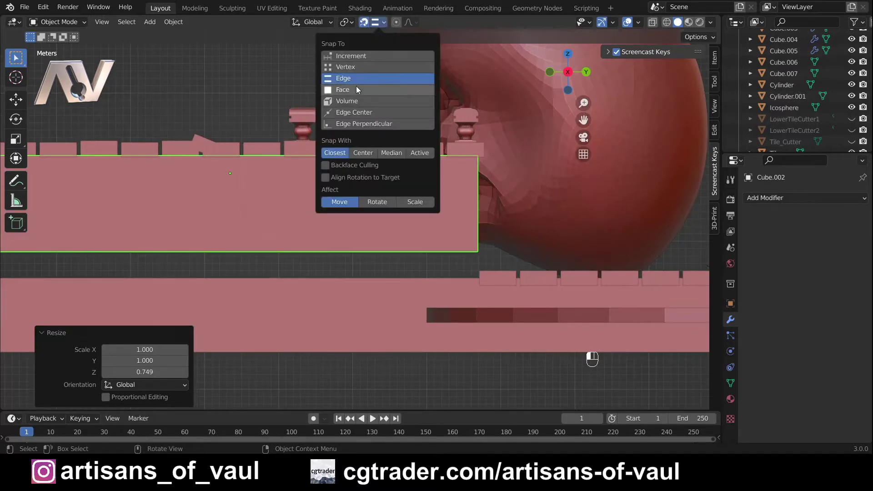
# - Lower the stair block 3.5541 m along Z, seating it into the tiled courtyard
pyautogui.press('g')
pyautogui.click(402, 274)
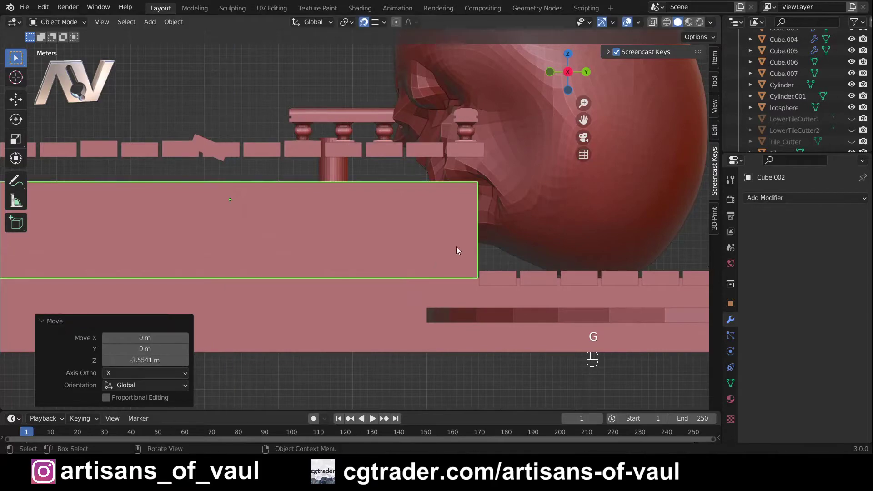
pyautogui.moveTo(456, 246); pyautogui.dragTo(291, 260, button='middle')
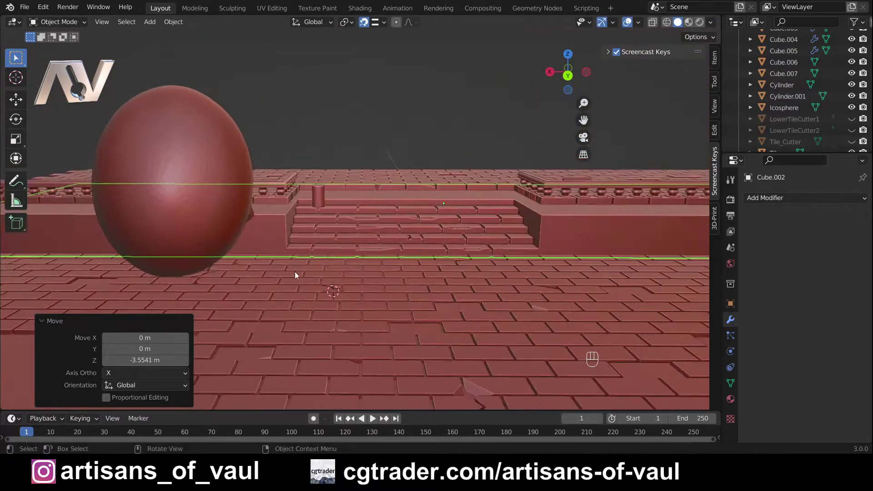
pyautogui.scroll(3, 355, 279)
pyautogui.moveTo(385, 285); pyautogui.dragTo(370, 274, button='middle')
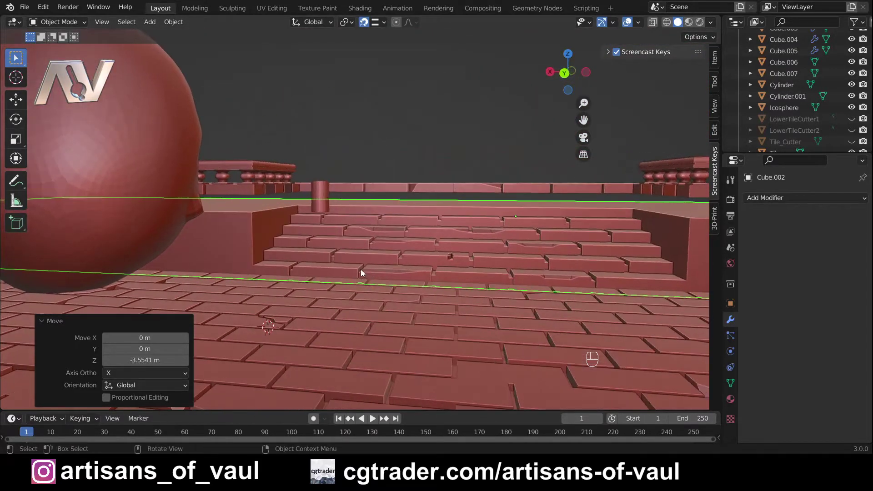
pyautogui.scroll(4, 361, 269)
pyautogui.keyDown('shift'); pyautogui.moveTo(319, 235); pyautogui.dragTo(368, 281, button='middle'); pyautogui.keyUp('shift')
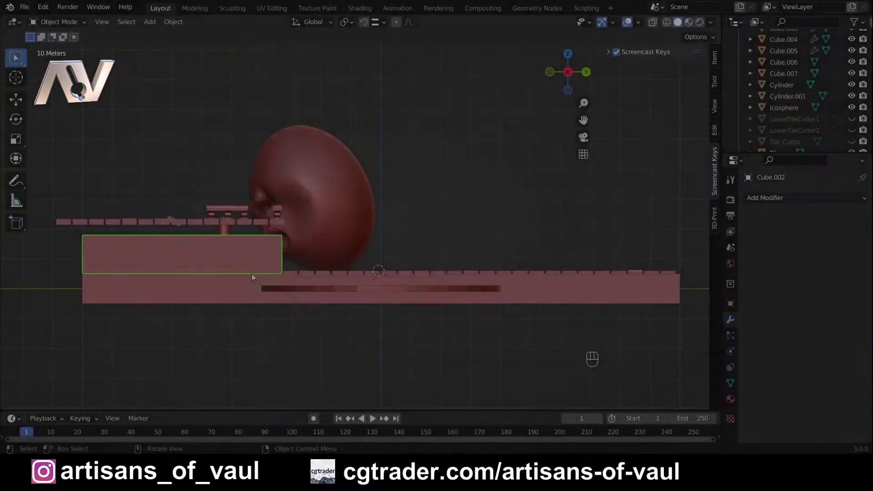
pyautogui.moveTo(252, 274); pyautogui.dragTo(368, 188, button='middle')
pyautogui.keyDown('shift'); pyautogui.moveTo(296, 178); pyautogui.dragTo(412, 209, button='middle'); pyautogui.keyUp('shift')
pyautogui.scroll(4, 412, 209)
pyautogui.moveTo(373, 229); pyautogui.dragTo(361, 188, button='middle')
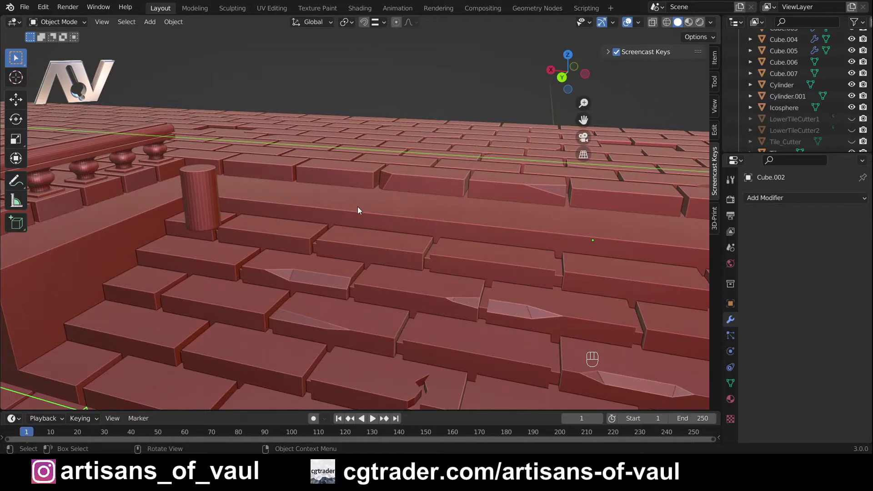
# - In Edit Mode, isolate the stair mesh and select the flat top faces behind the steps
pyautogui.press('Tab')
pyautogui.scroll(-2, 338, 202)
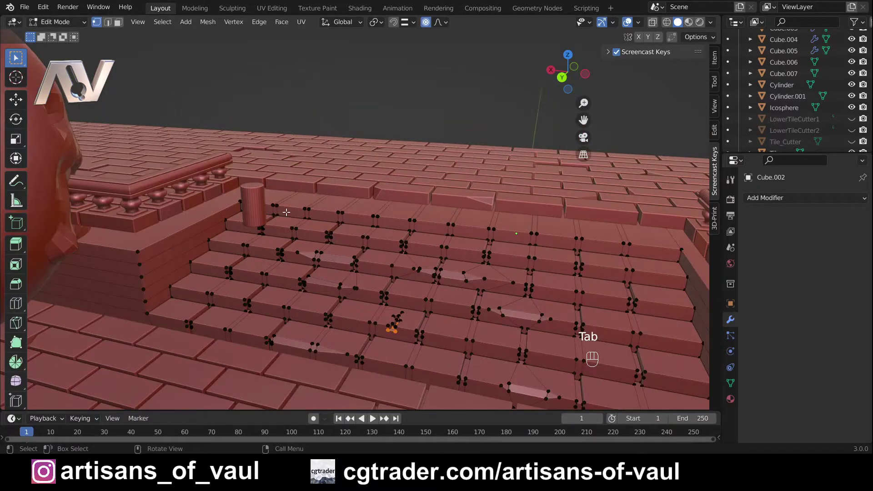
pyautogui.press('KP_Divide')
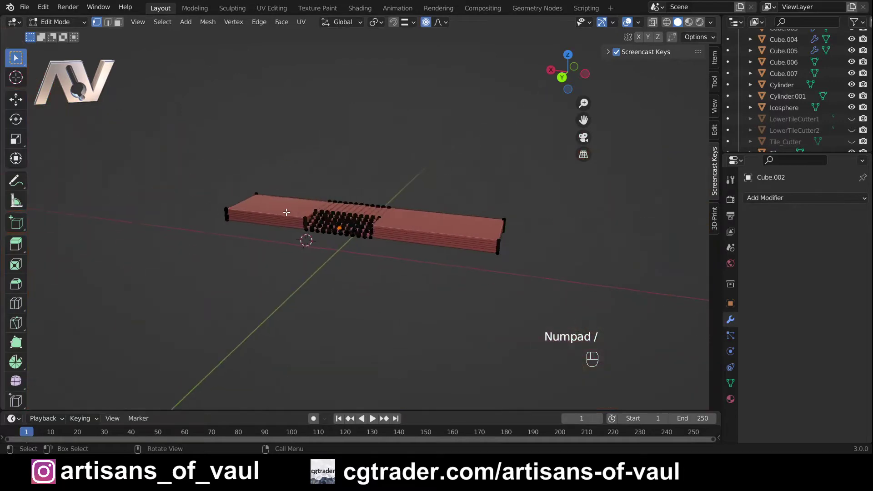
pyautogui.scroll(3, 307, 235)
pyautogui.keyDown('shift'); pyautogui.moveTo(309, 226); pyautogui.dragTo(311, 277, button='middle'); pyautogui.keyUp('shift')
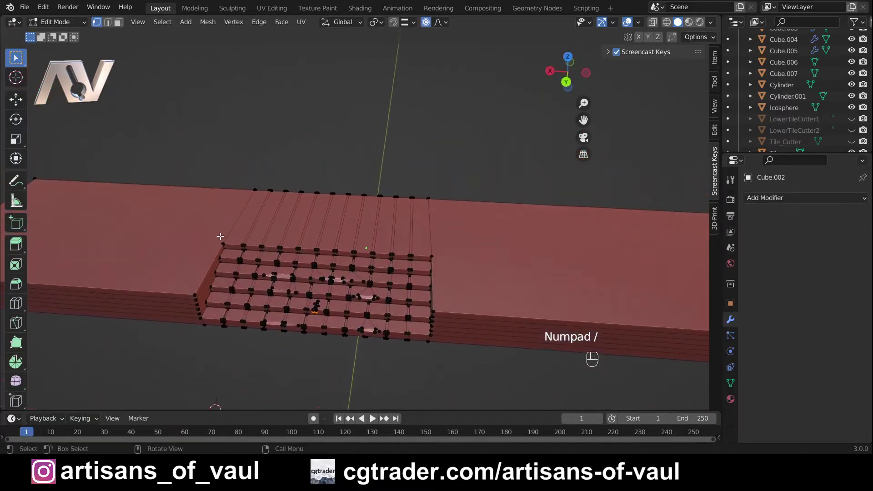
pyautogui.moveTo(209, 211); pyautogui.dragTo(390, 233)
pyautogui.moveTo(315, 218); pyautogui.dragTo(335, 220, button='middle')
pyautogui.click(116, 24)
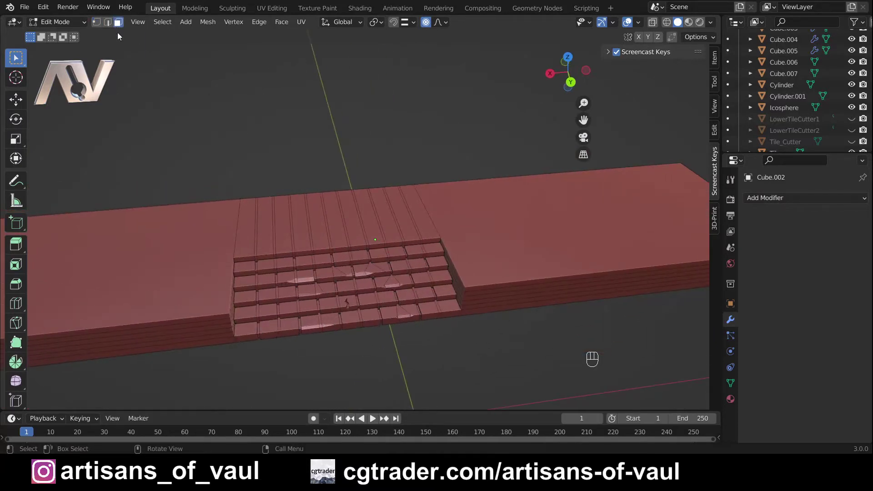
pyautogui.moveTo(227, 240); pyautogui.dragTo(202, 226, button='middle')
pyautogui.moveTo(202, 219); pyautogui.dragTo(486, 233)
# - Lower those faces 1 m along Z with smooth proportional falloff, then exit local view and Edit Mode
pyautogui.moveTo(339, 300); pyautogui.dragTo(338, 280, button='middle')
pyautogui.press('g')
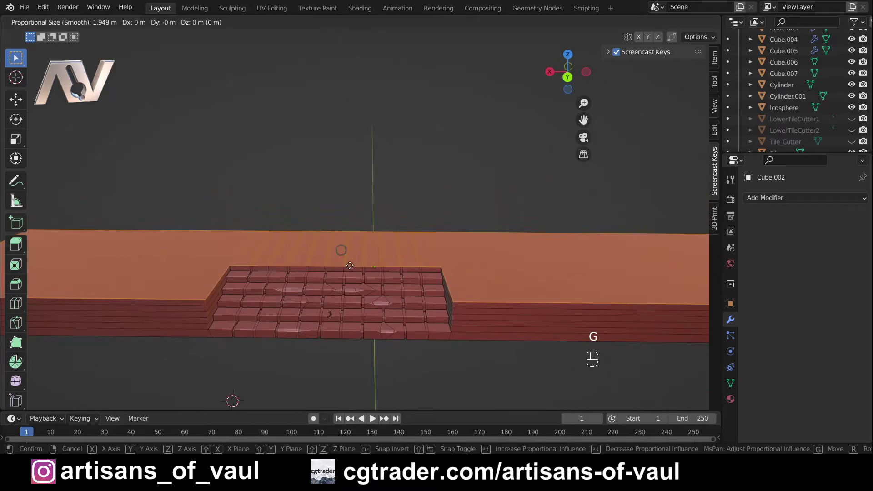
pyautogui.write('z')
pyautogui.write('-1')
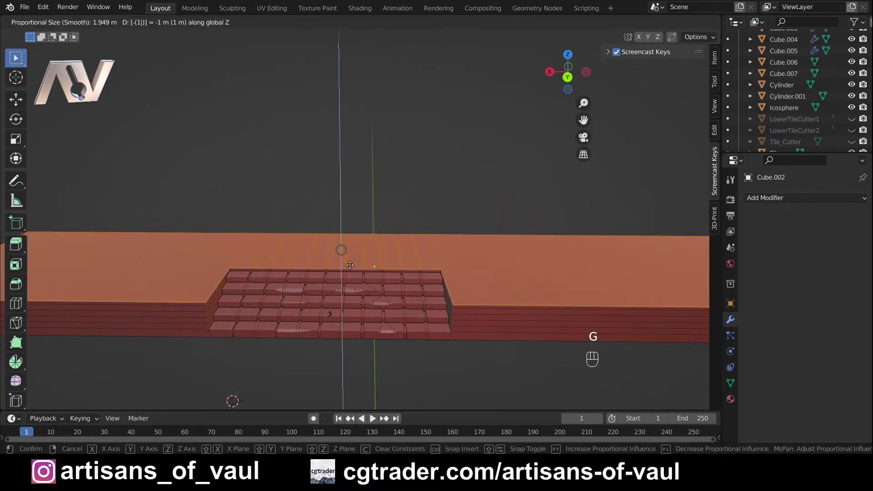
pyautogui.press('Return')
pyautogui.scroll(5, 362, 222)
pyautogui.keyDown('shift'); pyautogui.moveTo(307, 276); pyautogui.dragTo(395, 224, button='middle'); pyautogui.keyUp('shift')
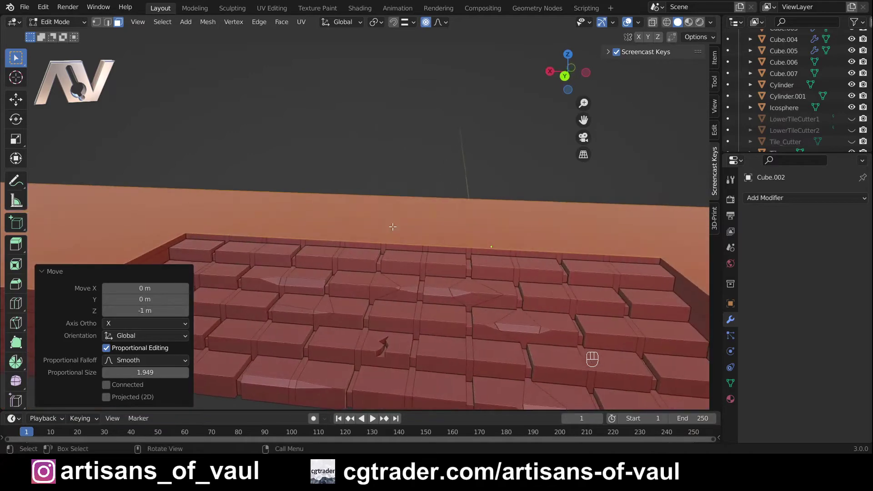
pyautogui.press('KP_Multiply')
pyautogui.press('KP_Divide')
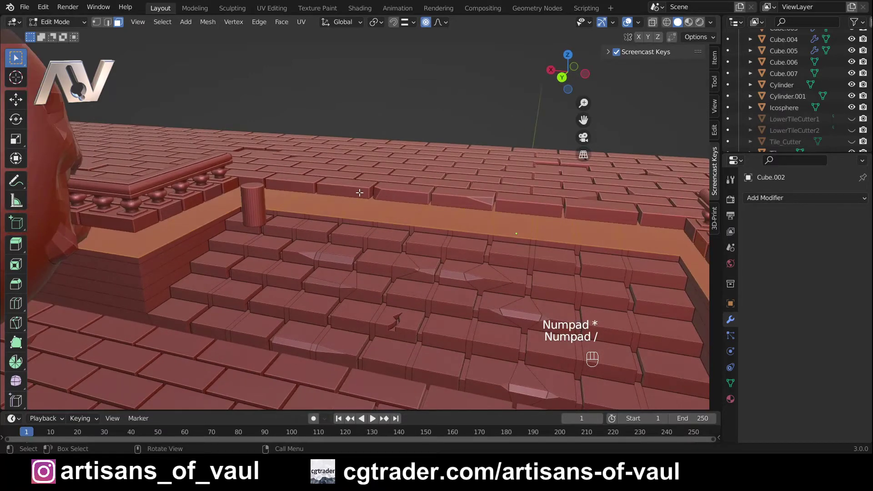
pyautogui.scroll(-6, 359, 192)
pyautogui.moveTo(358, 189); pyautogui.dragTo(278, 182, button='middle')
pyautogui.press('Tab')
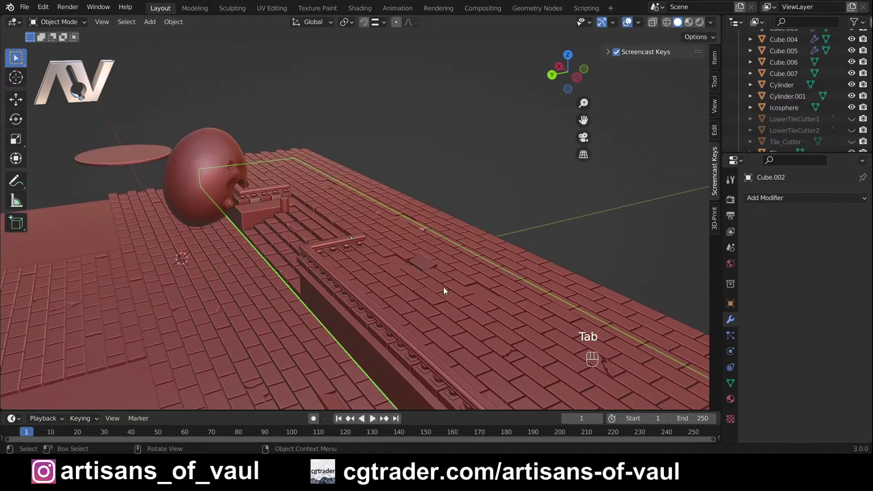
# - Select Tiles_Upper plus the railing Cube.007 and baluster arrays Cube.004, .005, .001 and .003
pyautogui.click(414, 262)
pyautogui.moveTo(325, 250)
pyautogui.mouseDown(button='middle')
pyautogui.moveTo(393, 225)
pyautogui.moveTo(461, 219)
pyautogui.moveTo(318, 250)
pyautogui.mouseUp(button='middle')
pyautogui.keyDown('shift'); pyautogui.click(329, 299); pyautogui.keyUp('shift')
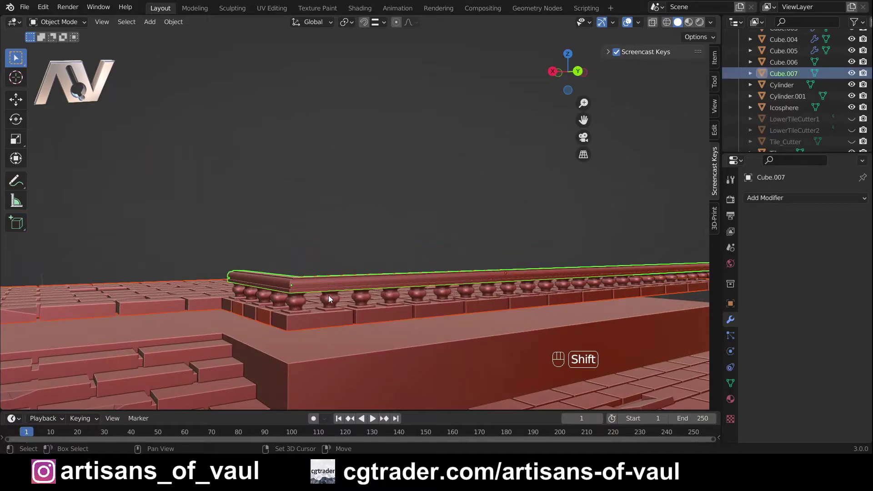
pyautogui.keyDown('shift'); pyautogui.click(328, 298); pyautogui.keyUp('shift')
pyautogui.keyDown('shift'); pyautogui.click(274, 298); pyautogui.keyUp('shift')
pyautogui.moveTo(275, 298); pyautogui.dragTo(182, 264, button='middle')
pyautogui.keyDown('shift'); pyautogui.moveTo(187, 217); pyautogui.dragTo(378, 232, button='middle'); pyautogui.keyUp('shift')
pyautogui.scroll(5, 378, 232)
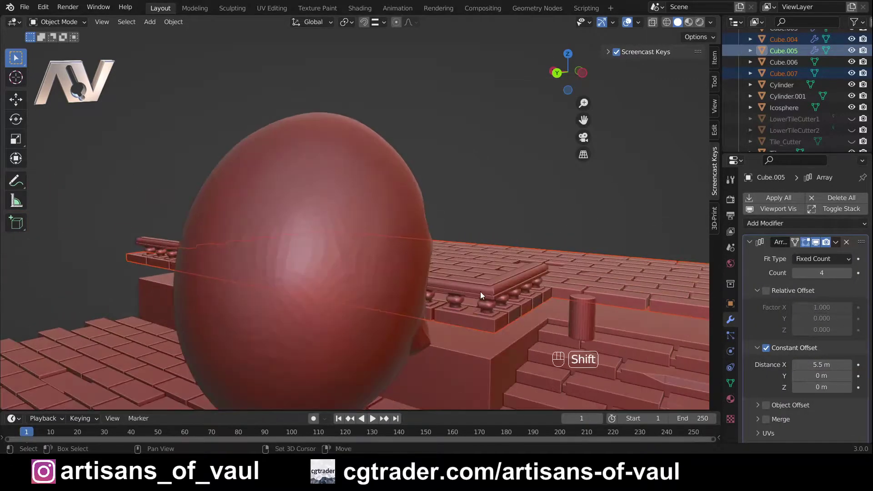
pyautogui.keyDown('shift'); pyautogui.moveTo(480, 291); pyautogui.dragTo(370, 267, button='middle'); pyautogui.keyUp('shift')
pyautogui.keyDown('shift'); pyautogui.click(381, 275); pyautogui.keyUp('shift')
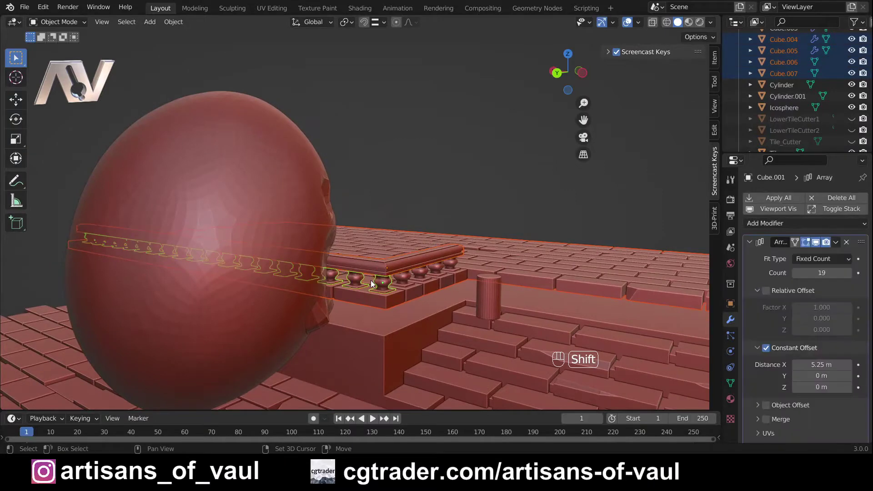
pyautogui.keyDown('shift'); pyautogui.click(397, 279); pyautogui.keyUp('shift')
pyautogui.scroll(-6, 396, 280)
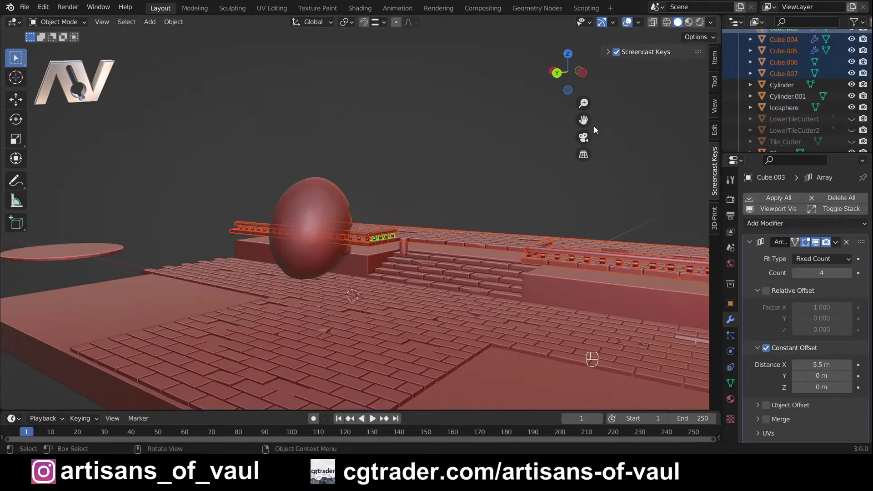
# - In a side orthographic view, move the selected tile, railing and baluster group down along Z
pyautogui.click(580, 72)
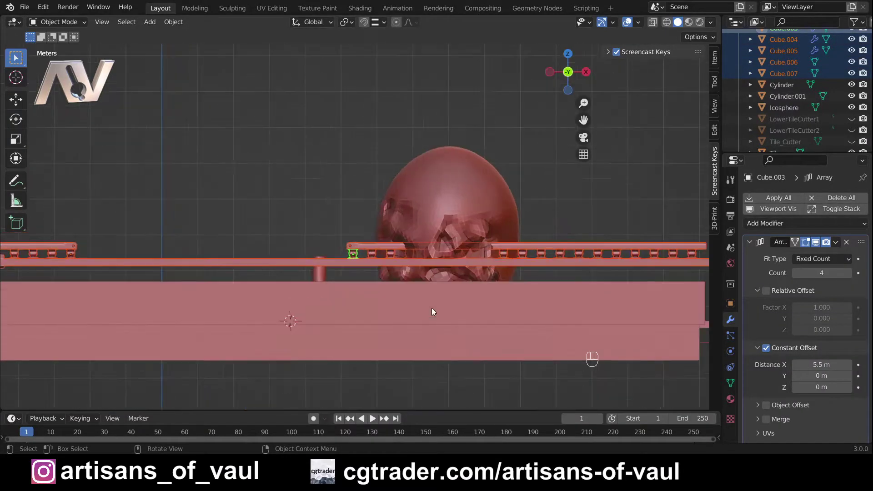
pyautogui.keyDown('shift'); pyautogui.moveTo(449, 304); pyautogui.dragTo(434, 291, button='middle'); pyautogui.keyUp('shift')
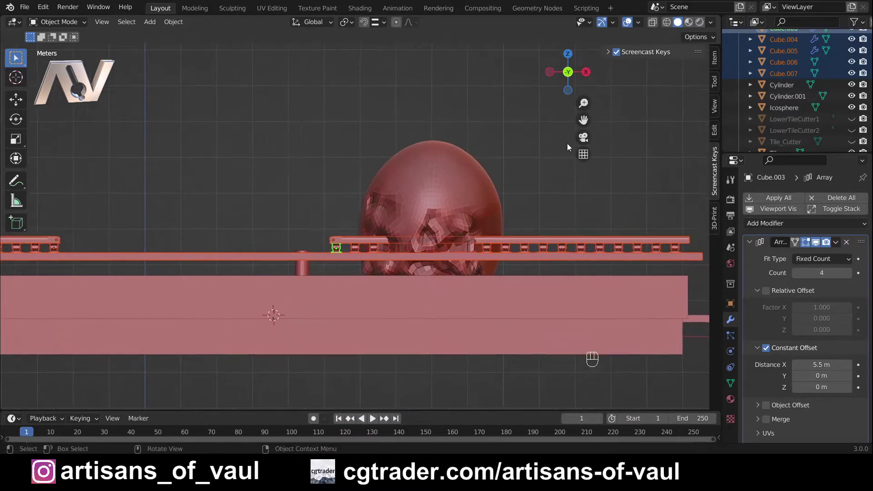
pyautogui.click(547, 72)
pyautogui.keyDown('shift'); pyautogui.moveTo(346, 260); pyautogui.dragTo(462, 225, button='middle'); pyautogui.keyUp('shift')
pyautogui.scroll(3, 445, 234)
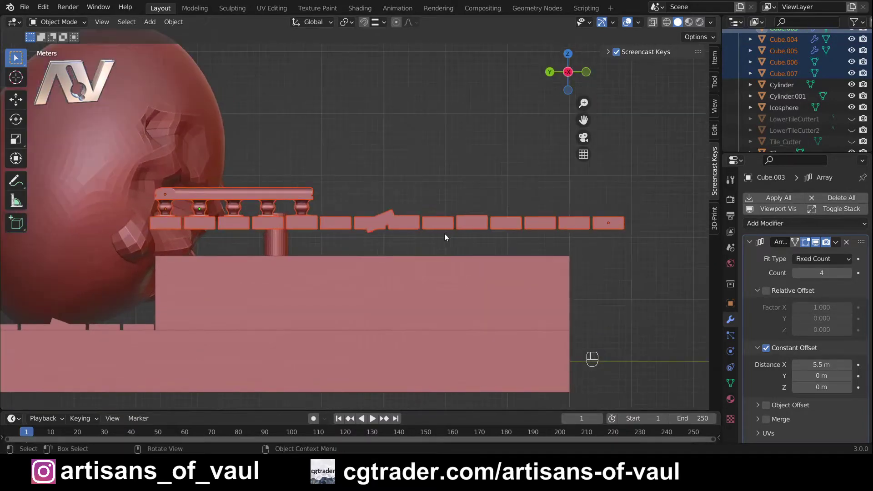
pyautogui.press('g')
pyautogui.press('z')
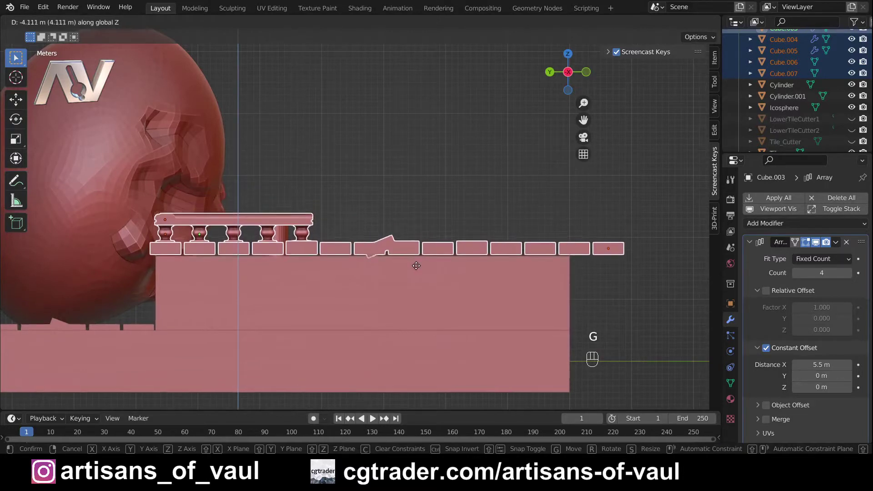
pyautogui.click(374, 252)
pyautogui.scroll(2, 375, 252)
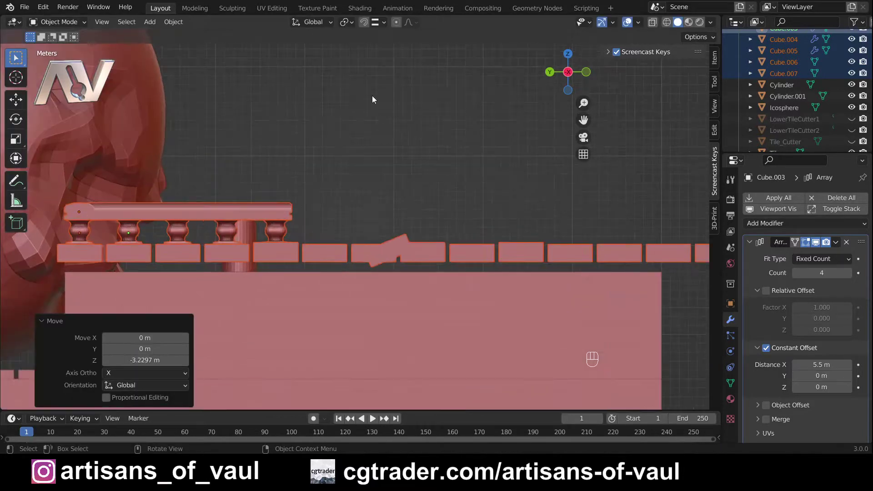
# - With snapping on, redo the lowering after undoing an overshoot, ending 1.937 m lower
pyautogui.click(363, 22)
pyautogui.click(375, 23)
pyautogui.click(375, 23)
pyautogui.click(375, 24)
pyautogui.press('g')
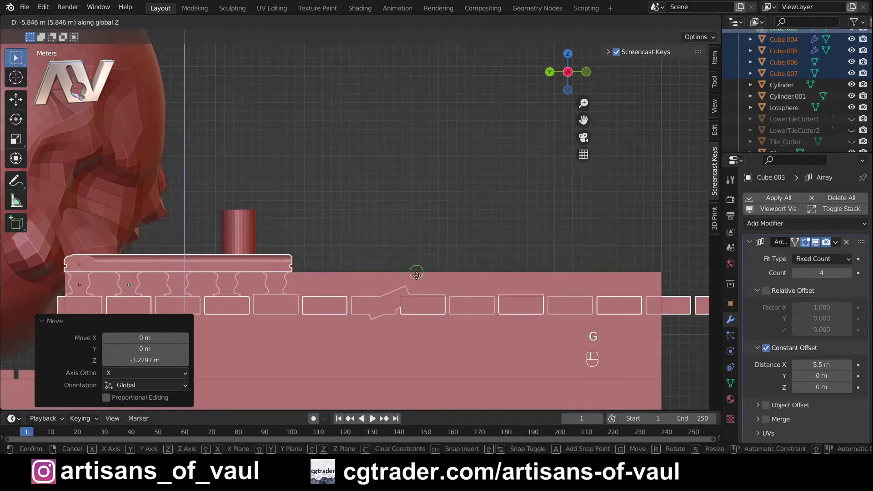
pyautogui.click(417, 273)
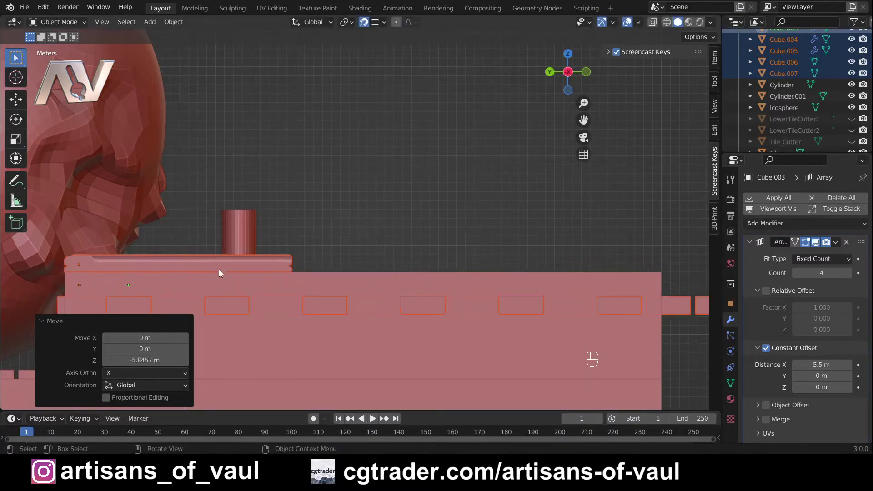
pyautogui.hotkey('ctrl', 'z')
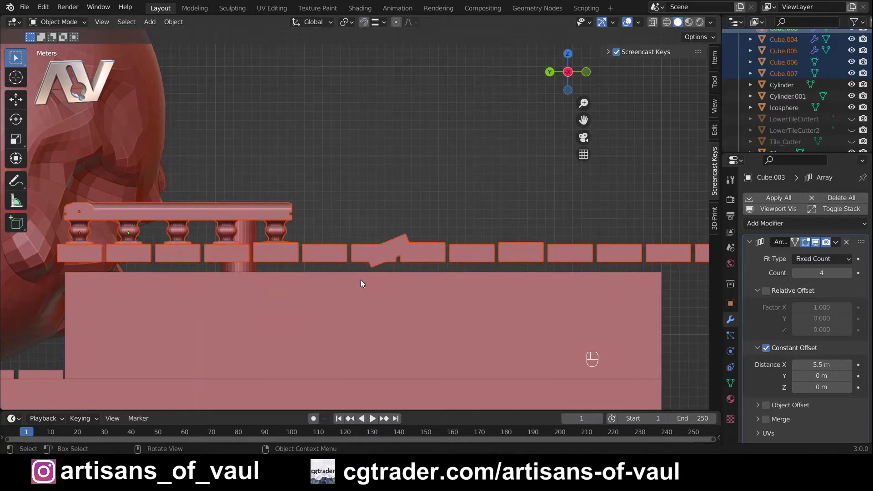
pyautogui.press('g')
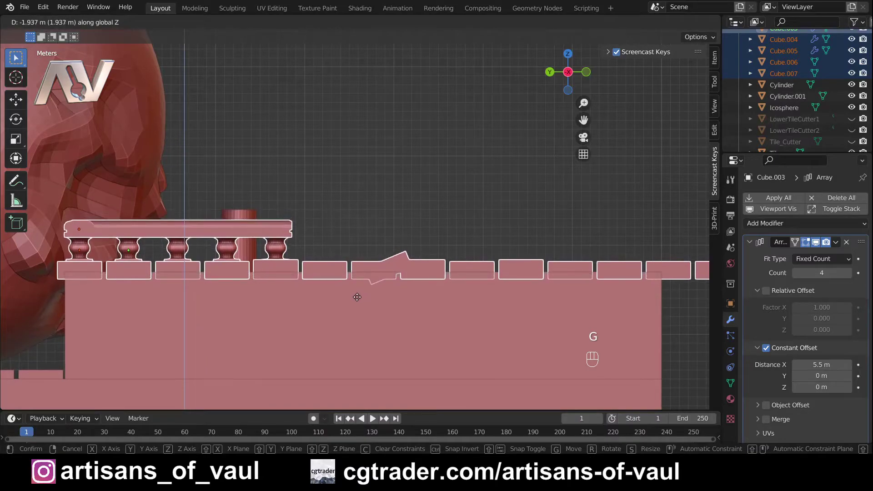
pyautogui.click(356, 297)
pyautogui.moveTo(291, 255); pyautogui.dragTo(493, 238, button='middle')
pyautogui.scroll(-5, 488, 223)
pyautogui.moveTo(404, 126); pyautogui.dragTo(347, 179, button='middle')
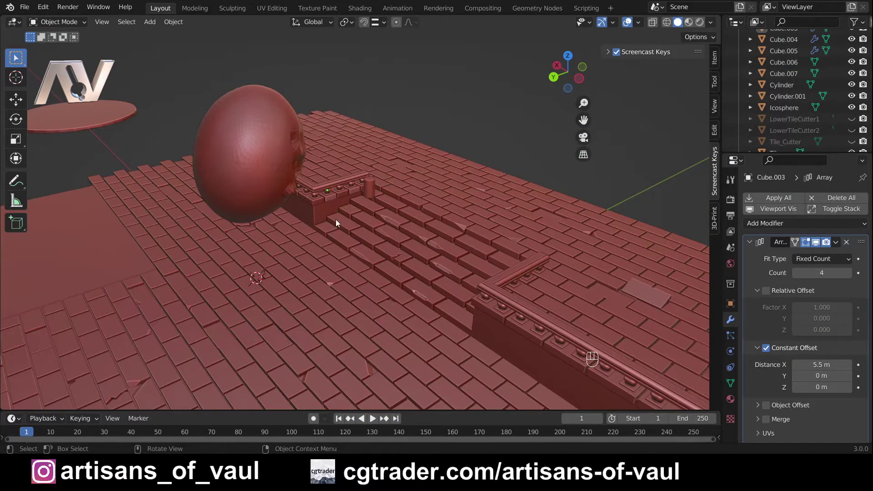
pyautogui.moveTo(336, 219); pyautogui.dragTo(274, 214, button='middle')
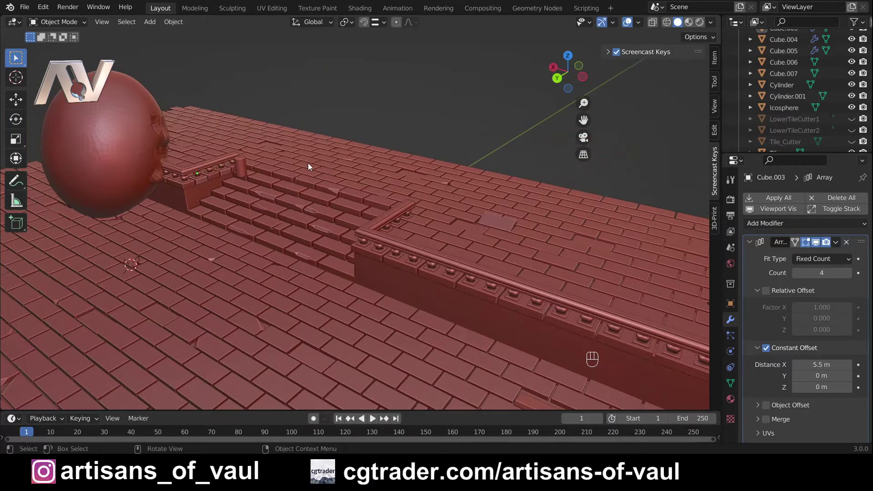
pyautogui.keyDown('shift'); pyautogui.moveTo(307, 163); pyautogui.dragTo(393, 217, button='middle'); pyautogui.keyUp('shift')
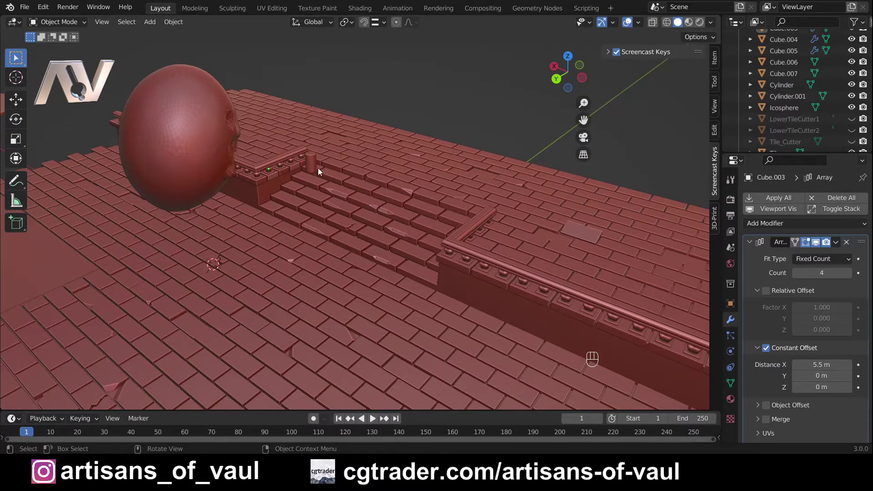
pyautogui.moveTo(294, 167); pyautogui.dragTo(325, 176, button='middle')
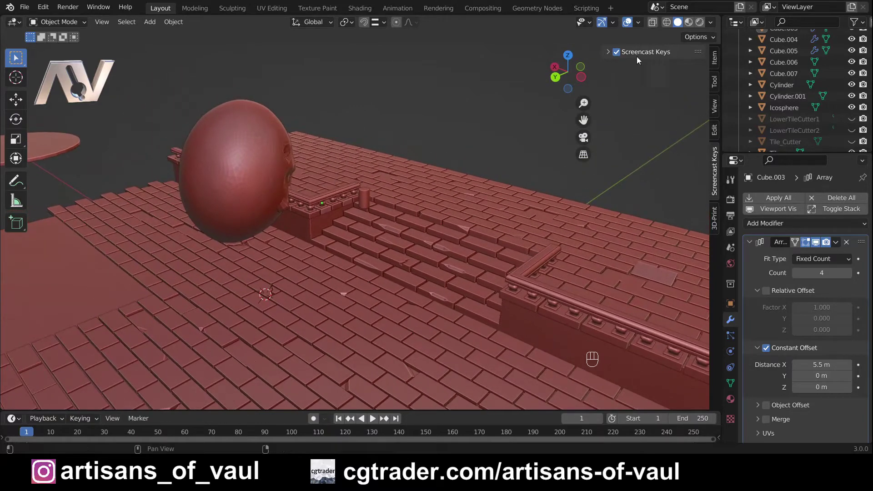
pyautogui.click(638, 23)
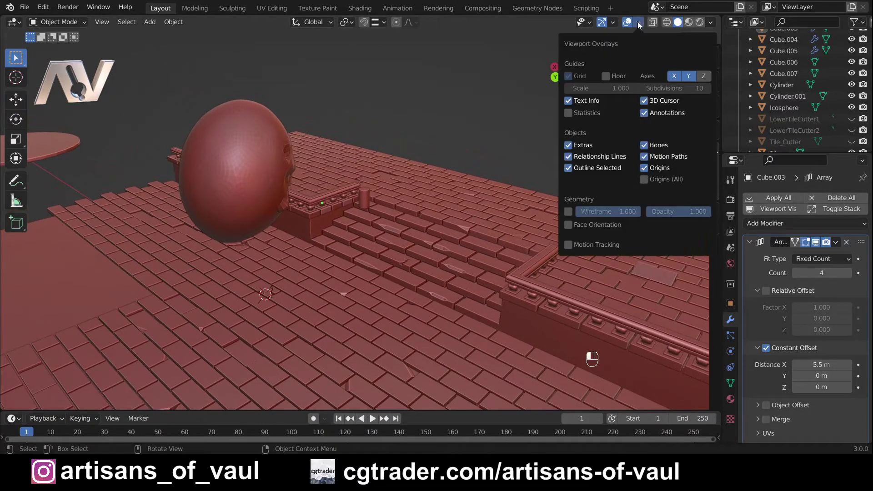
# - Turn on Face Orientation overlay and inspect the two red flipped tiles beside the steps
pyautogui.click(638, 21)
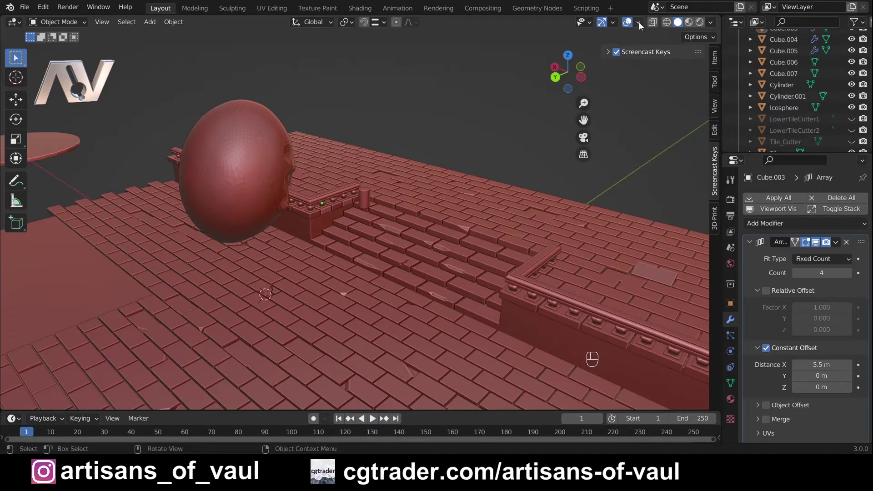
pyautogui.click(639, 23)
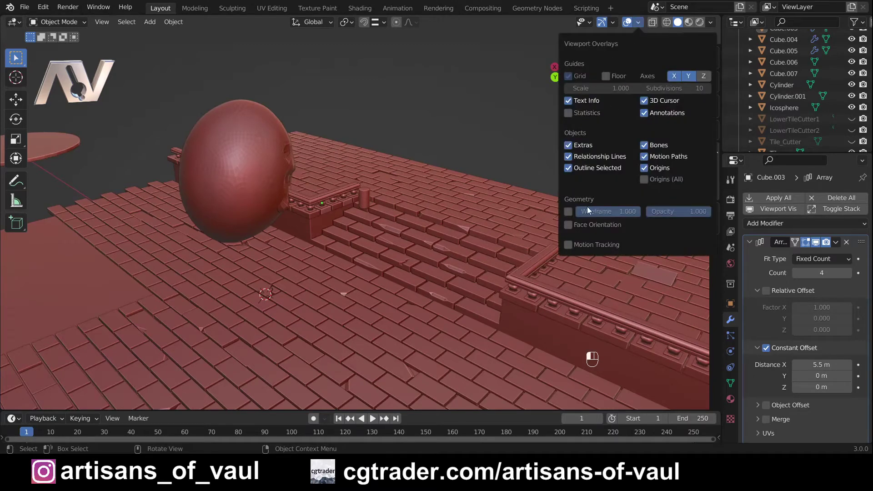
pyautogui.click(572, 224)
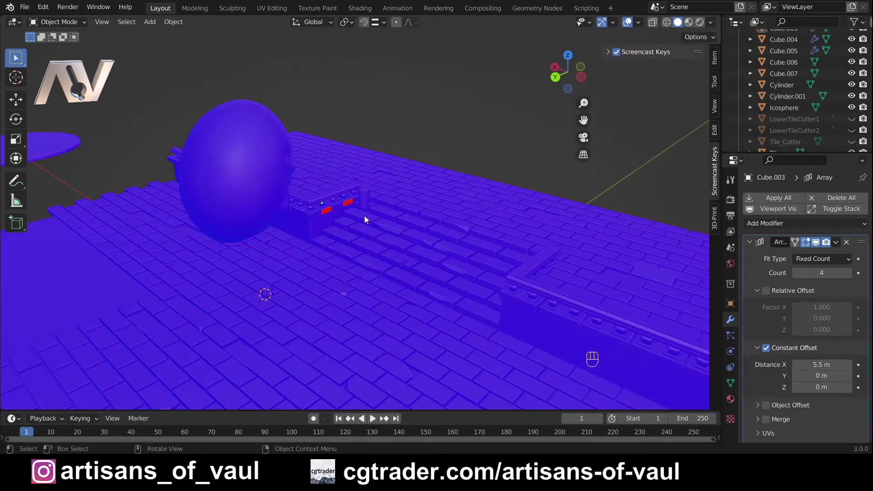
pyautogui.moveTo(327, 211)
pyautogui.mouseDown(button='middle')
pyautogui.moveTo(437, 216)
pyautogui.moveTo(314, 225)
pyautogui.mouseUp(button='middle')
pyautogui.keyDown('shift'); pyautogui.moveTo(328, 206); pyautogui.dragTo(318, 240, button='middle'); pyautogui.keyUp('shift')
pyautogui.scroll(6, 394, 192)
pyautogui.moveTo(375, 177); pyautogui.dragTo(398, 291, button='middle')
pyautogui.scroll(6, 415, 206)
pyautogui.moveTo(362, 232)
pyautogui.mouseDown(button='middle')
pyautogui.moveTo(343, 237)
pyautogui.moveTo(387, 220)
pyautogui.moveTo(360, 232)
pyautogui.mouseUp(button='middle')
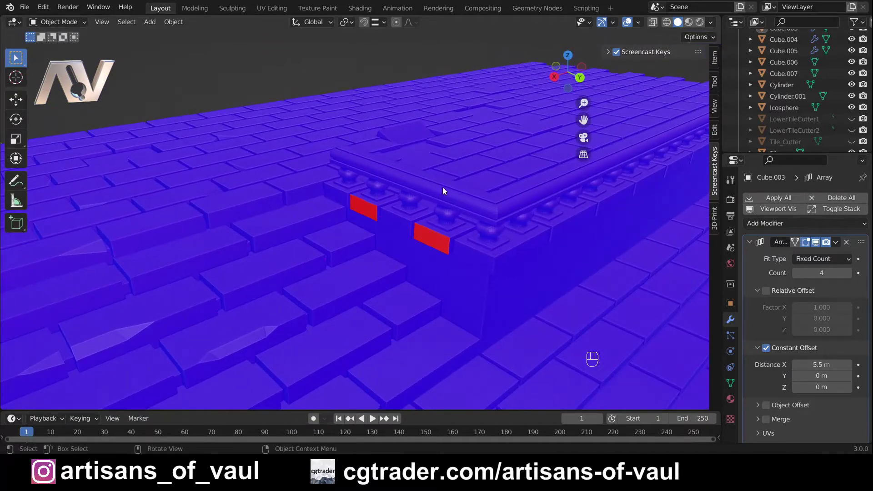
# - Turn off Face Orientation and select the upper tile block Tiles_Upper
pyautogui.click(640, 22)
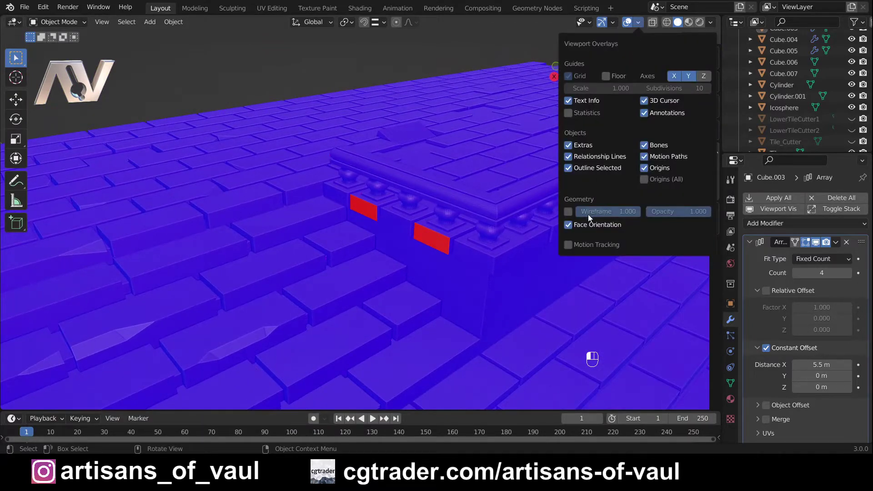
pyautogui.click(567, 225)
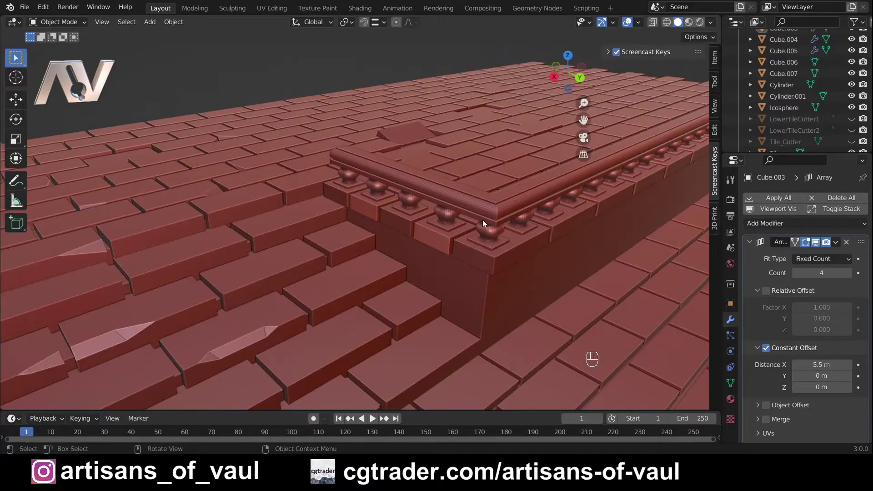
pyautogui.click(386, 212)
pyautogui.click(384, 213)
# - Select all of Tiles_Upper in Edit Mode, recalculate normals outside, and return to Object Mode
pyautogui.press('Tab')
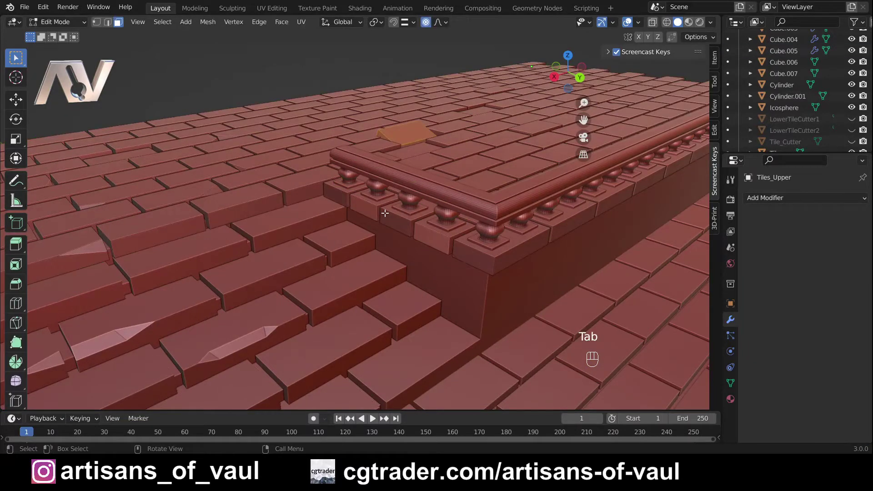
pyautogui.moveTo(370, 210); pyautogui.dragTo(309, 192, button='middle')
pyautogui.scroll(2, 348, 180)
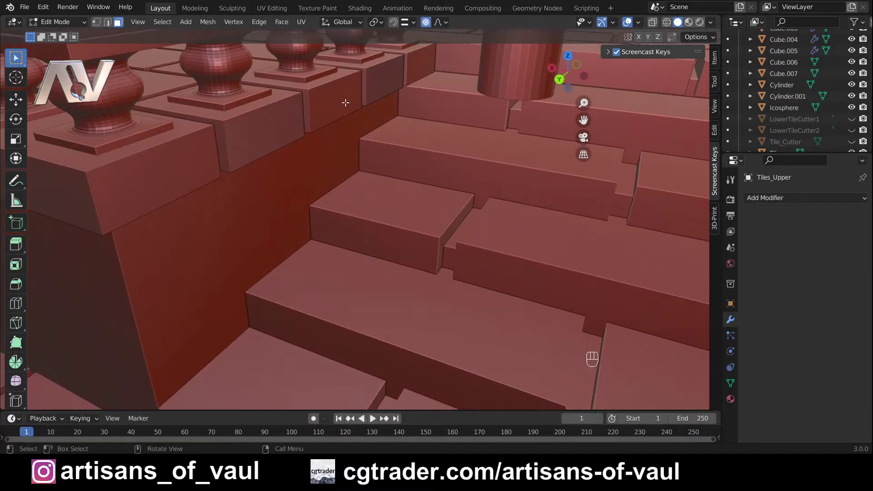
pyautogui.keyDown('shift'); pyautogui.moveTo(341, 118); pyautogui.dragTo(310, 183, button='middle'); pyautogui.keyUp('shift')
pyautogui.scroll(-2, 311, 183)
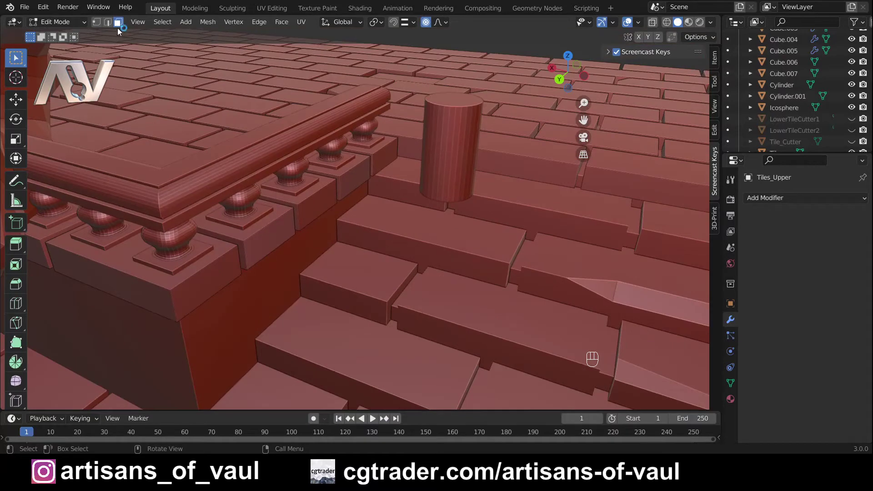
pyautogui.press('a')
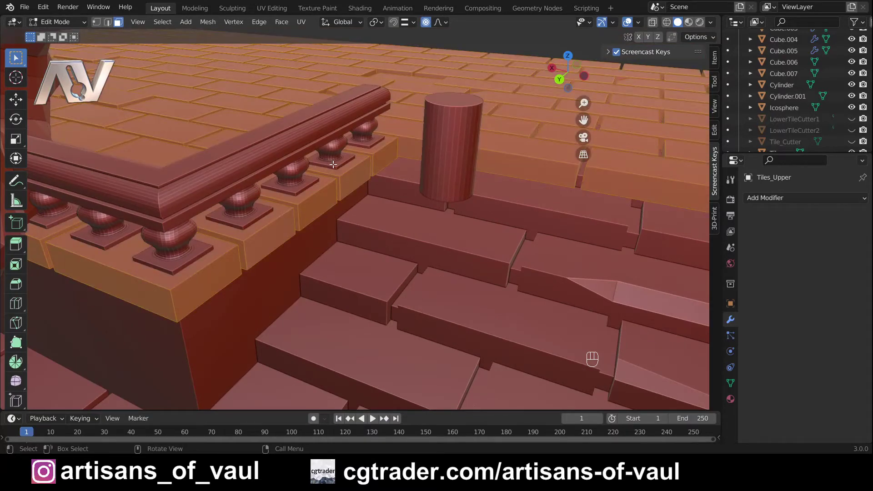
pyautogui.click(213, 23)
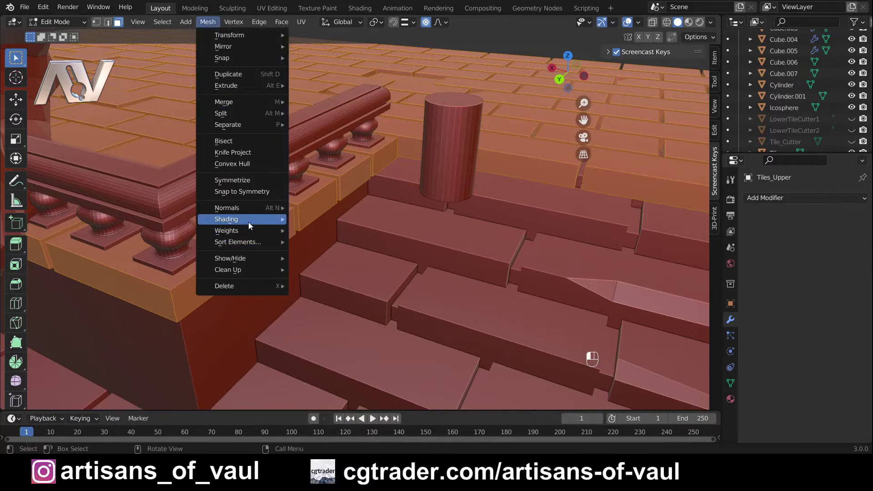
pyautogui.moveTo(255, 209)
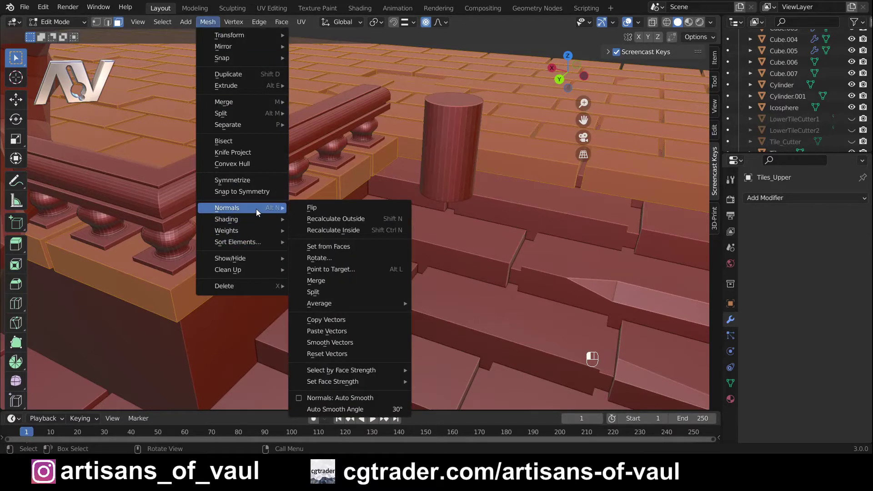
pyautogui.click(335, 219)
pyautogui.scroll(-4, 345, 206)
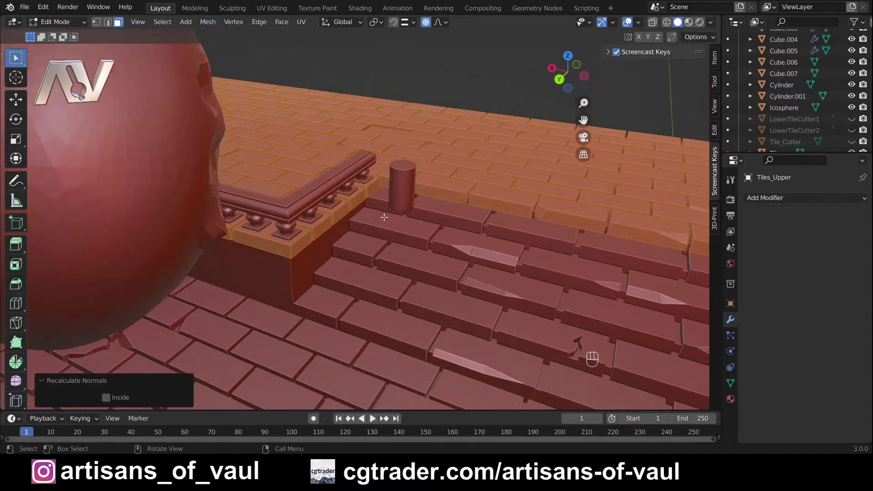
pyautogui.press('Tab')
pyautogui.click(638, 23)
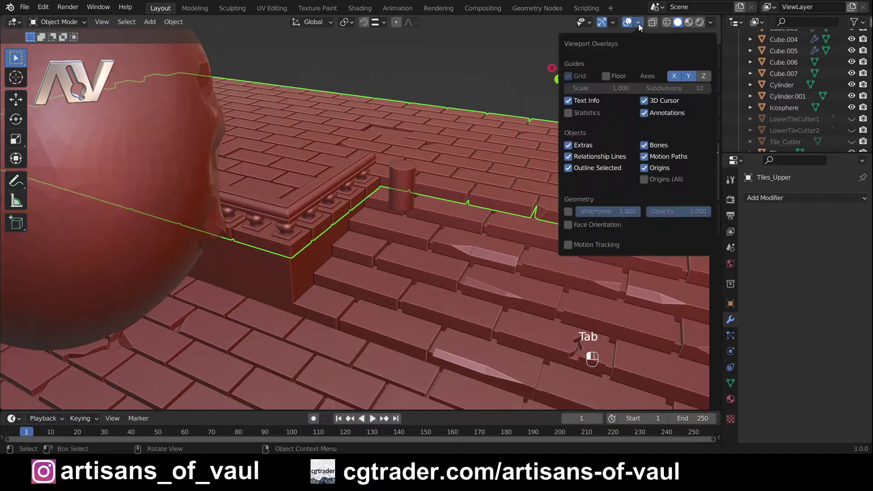
pyautogui.click(568, 224)
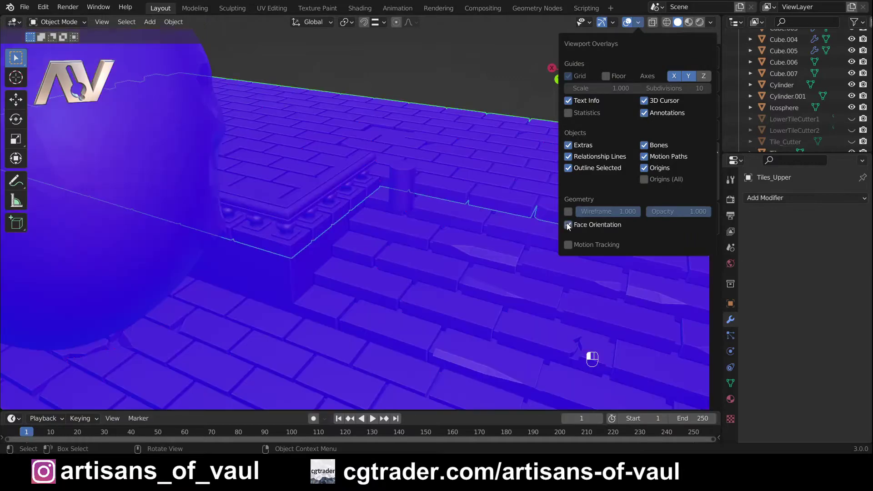
pyautogui.press('n')
pyautogui.keyDown('shift'); pyautogui.moveTo(383, 220); pyautogui.dragTo(571, 203, button='middle'); pyautogui.keyUp('shift')
pyautogui.click(639, 22)
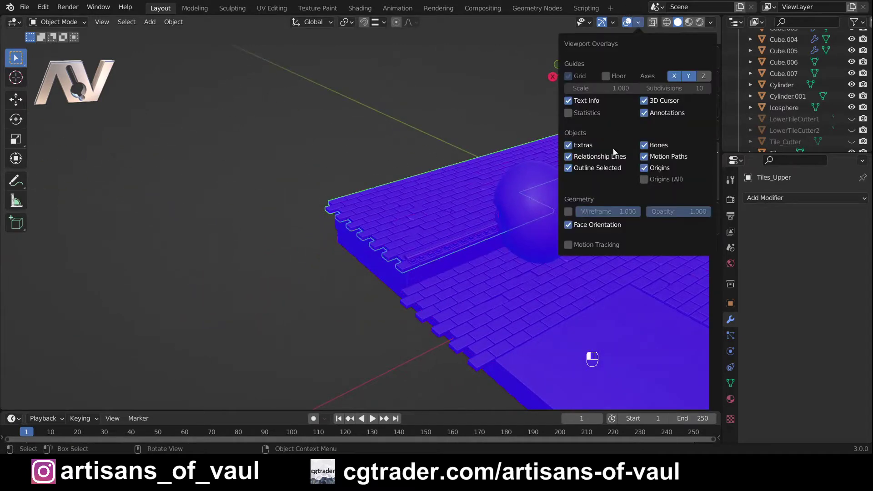
pyautogui.click(568, 224)
pyautogui.moveTo(547, 218); pyautogui.dragTo(375, 202, button='middle')
pyautogui.scroll(5, 403, 211)
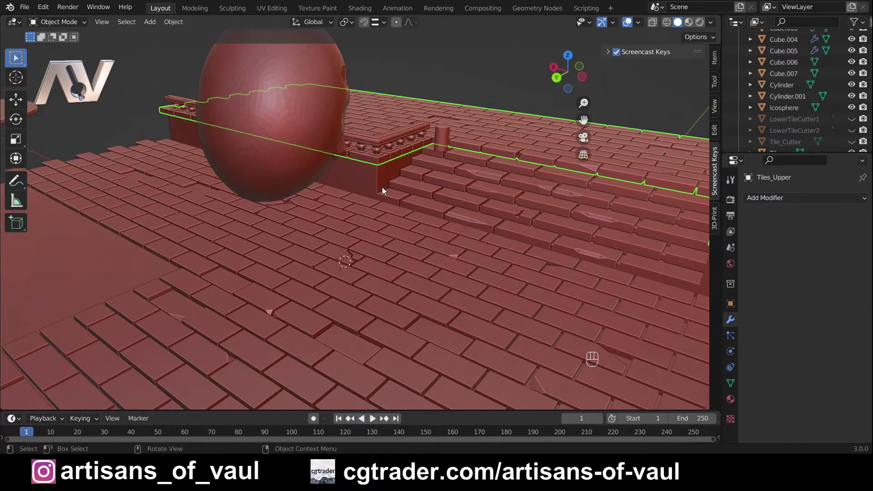
pyautogui.click(382, 187)
pyautogui.keyDown('shift'); pyautogui.moveTo(394, 186); pyautogui.dragTo(288, 221, button='middle'); pyautogui.keyUp('shift')
pyautogui.click(797, 198)
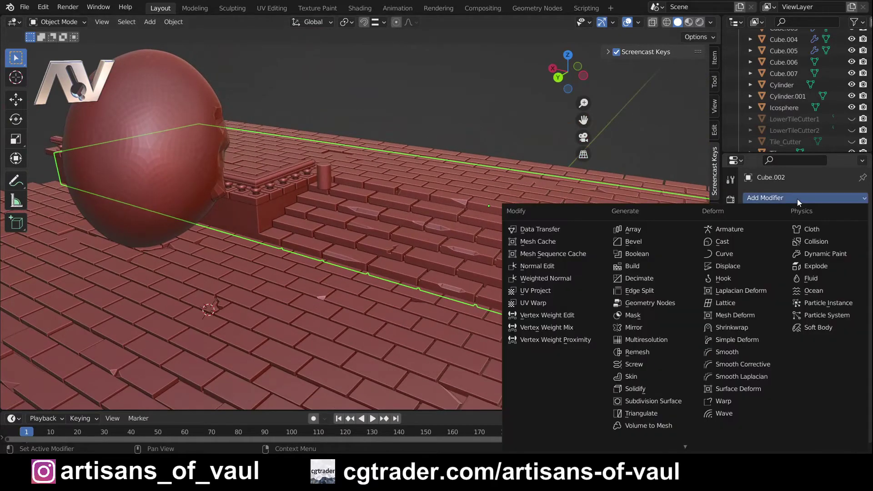
pyautogui.click(640, 252)
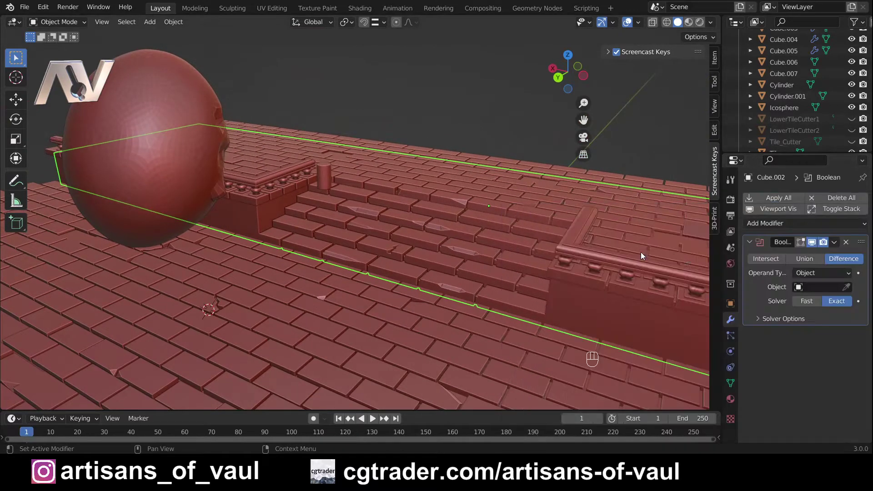
pyautogui.click(806, 259)
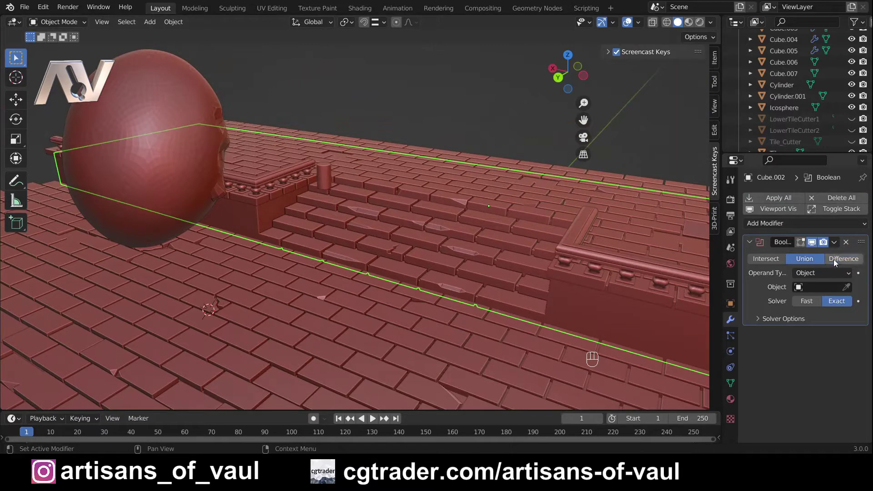
pyautogui.click(845, 242)
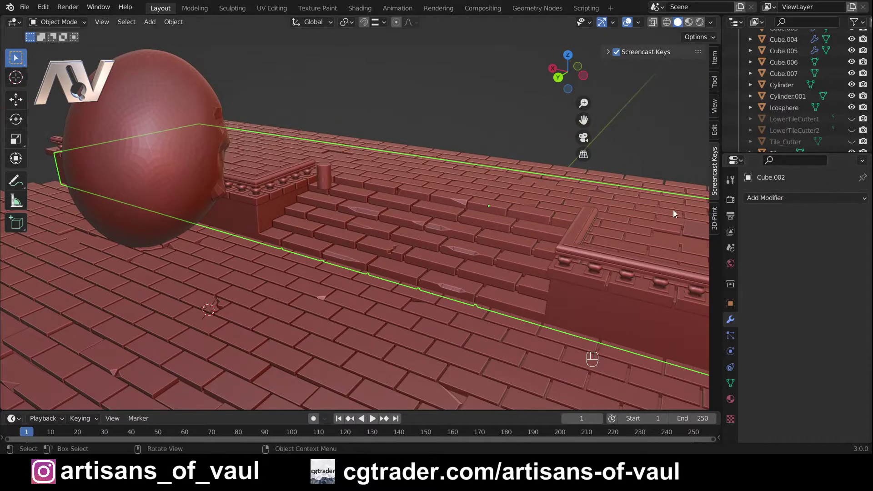
pyautogui.moveTo(358, 135); pyautogui.dragTo(296, 111, button='middle')
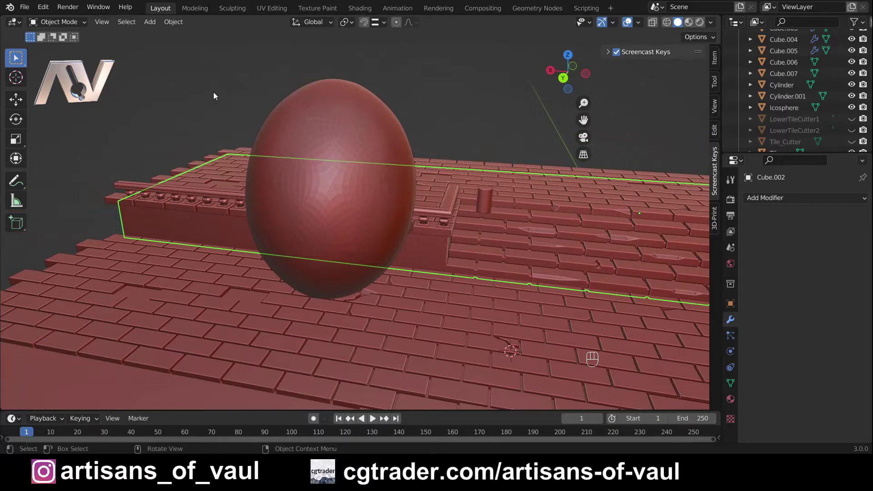
# - Enable Object: Bool Tool by filtering Preferences add-ons for 'boo', then close Preferences
pyautogui.moveTo(205, 93); pyautogui.dragTo(194, 99, button='middle')
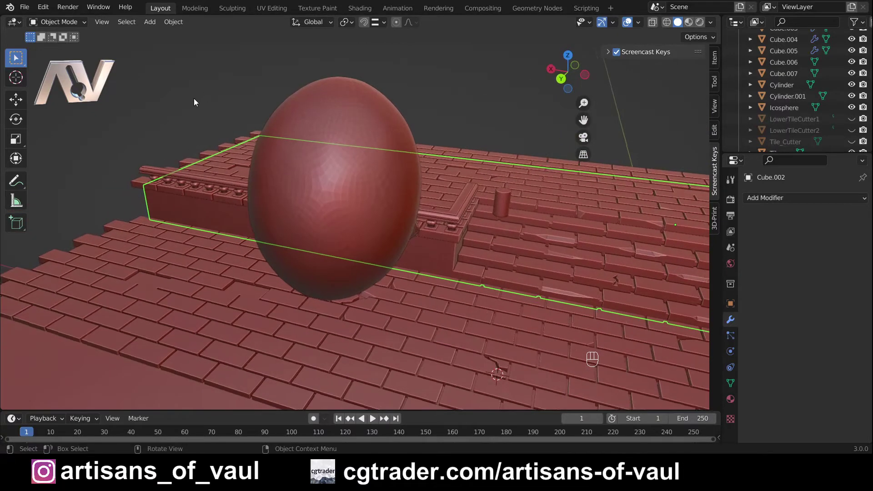
pyautogui.click(51, 10)
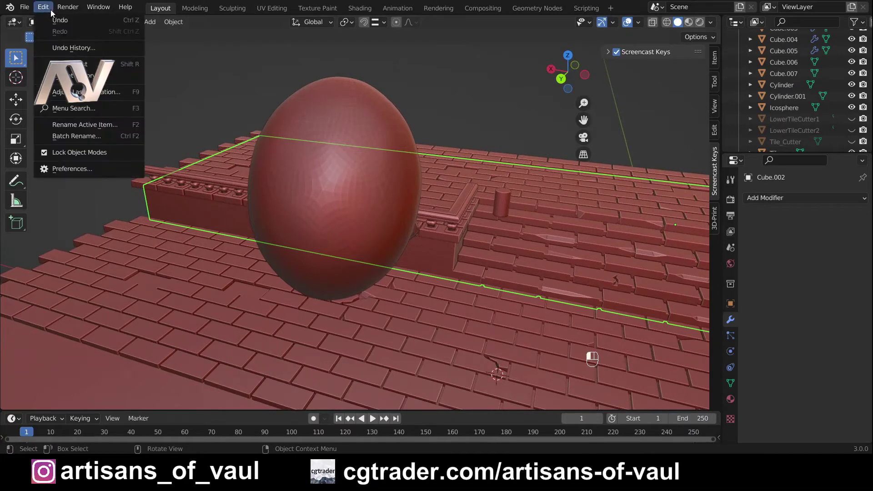
pyautogui.click(76, 168)
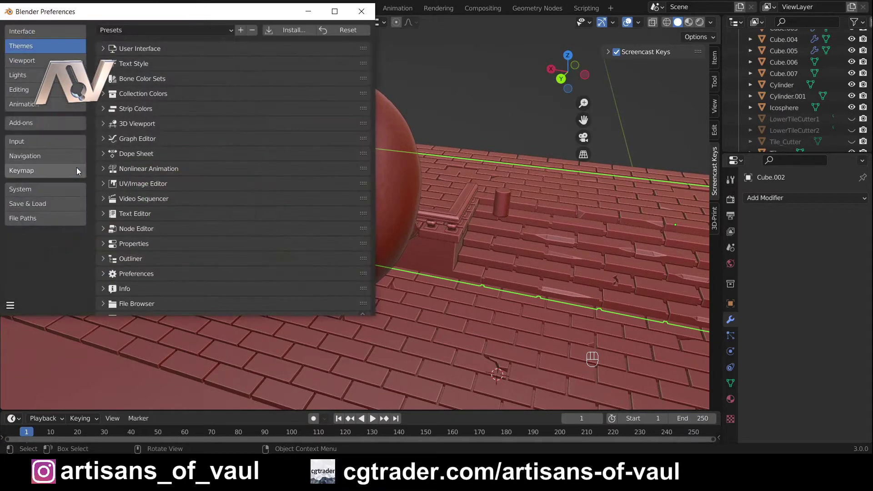
pyautogui.click(50, 130)
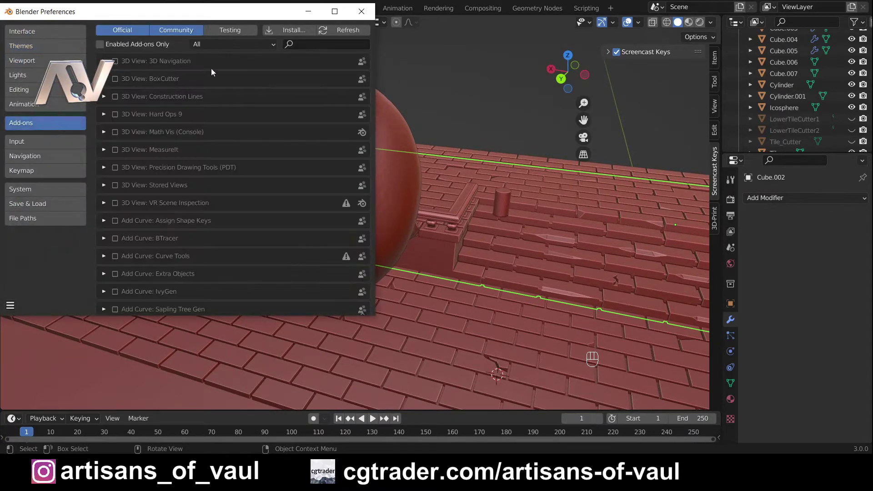
pyautogui.click(300, 42)
pyautogui.write('bool')
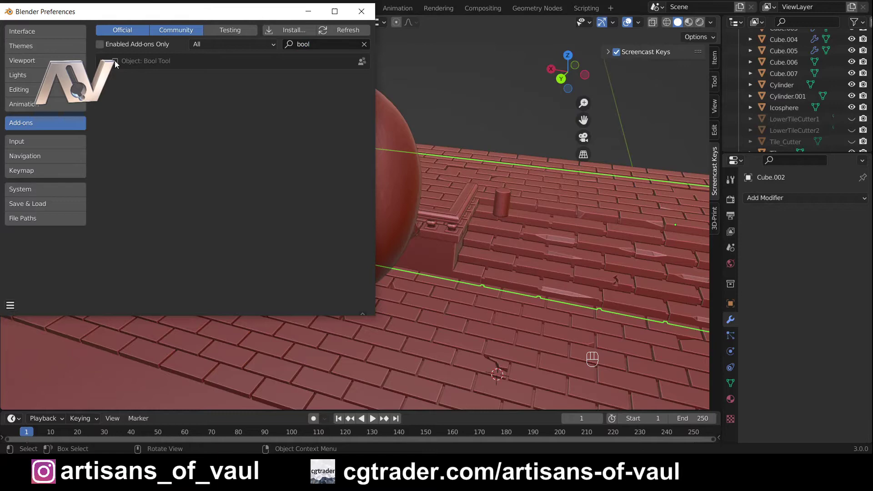
pyautogui.click(114, 62)
pyautogui.click(360, 14)
# - Navigate in toward the broken tile and select the Tiles_Upper floor object
pyautogui.keyDown('shift'); pyautogui.moveTo(479, 136); pyautogui.dragTo(18, 89, button='middle'); pyautogui.keyUp('shift')
pyautogui.moveTo(234, 202); pyautogui.dragTo(298, 205, button='middle')
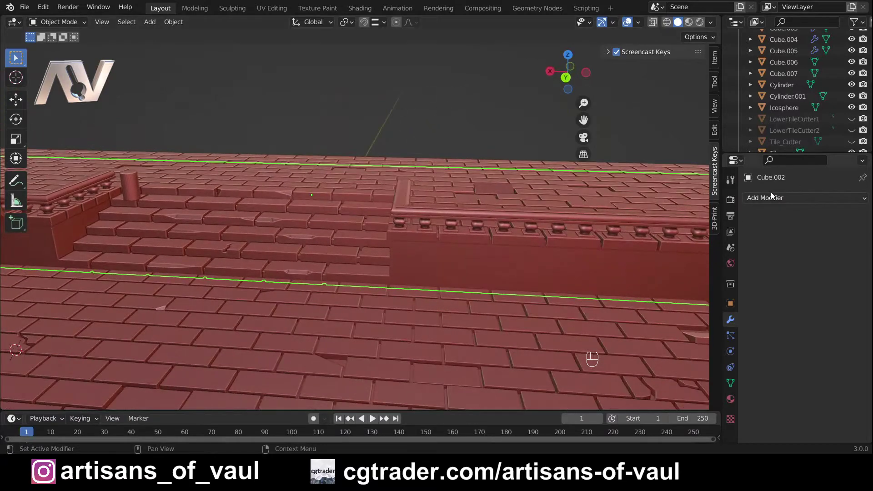
pyautogui.keyDown('shift'); pyautogui.moveTo(392, 208); pyautogui.dragTo(331, 227, button='middle'); pyautogui.keyUp('shift')
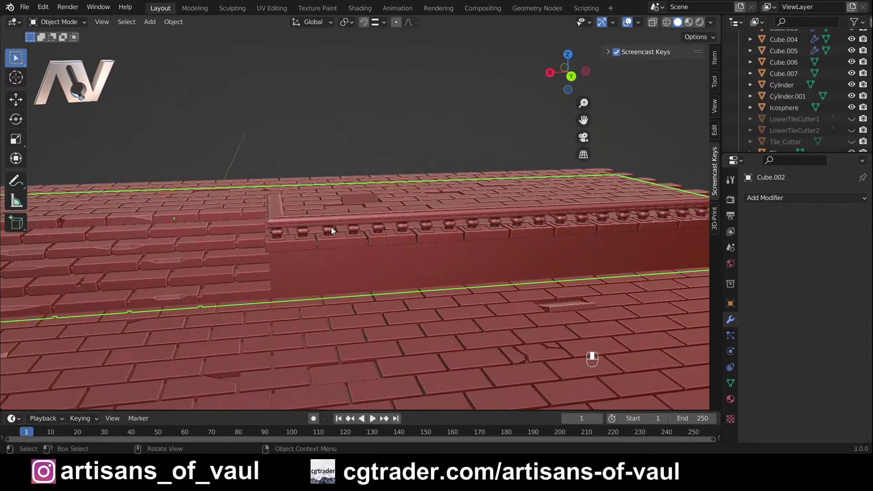
pyautogui.moveTo(396, 227); pyautogui.dragTo(322, 230, button='middle')
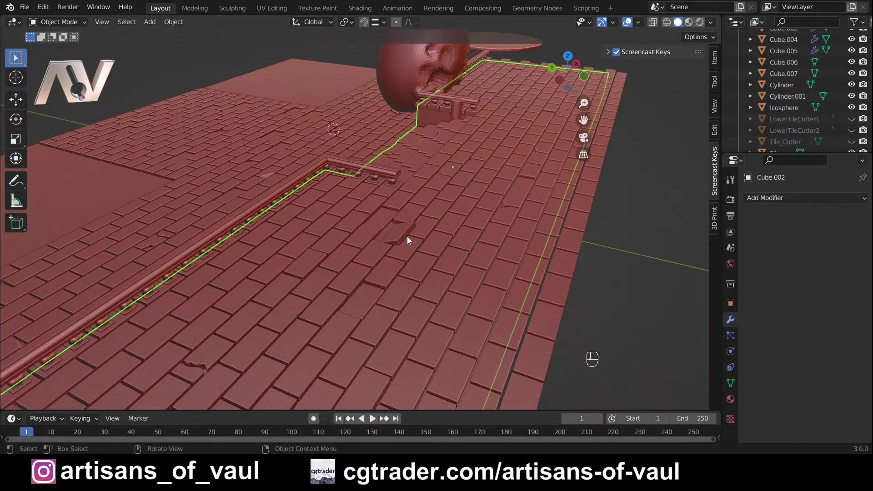
pyautogui.moveTo(399, 246); pyautogui.dragTo(469, 259, button='middle')
pyautogui.click(448, 241)
# - Enter Edit Mode on Tiles_Upper in vertex select and frame the loose raised tile
pyautogui.press('Tab')
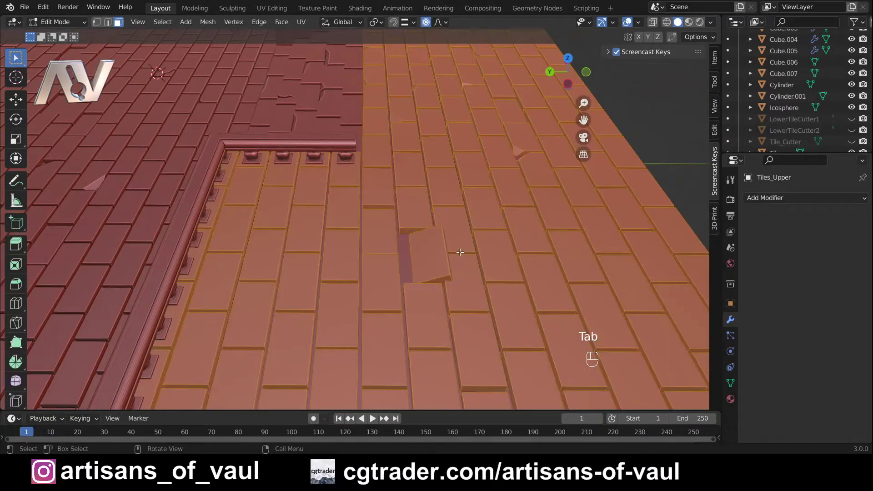
pyautogui.click(96, 22)
pyautogui.scroll(3, 453, 314)
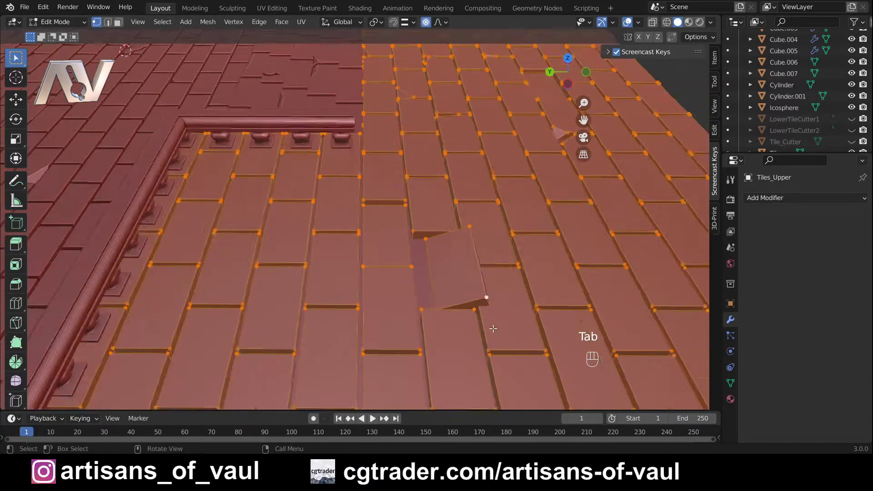
pyautogui.keyDown('shift'); pyautogui.moveTo(455, 318); pyautogui.dragTo(331, 272, button='middle'); pyautogui.keyUp('shift')
pyautogui.moveTo(330, 272); pyautogui.dragTo(358, 214, button='middle')
pyautogui.scroll(3, 331, 261)
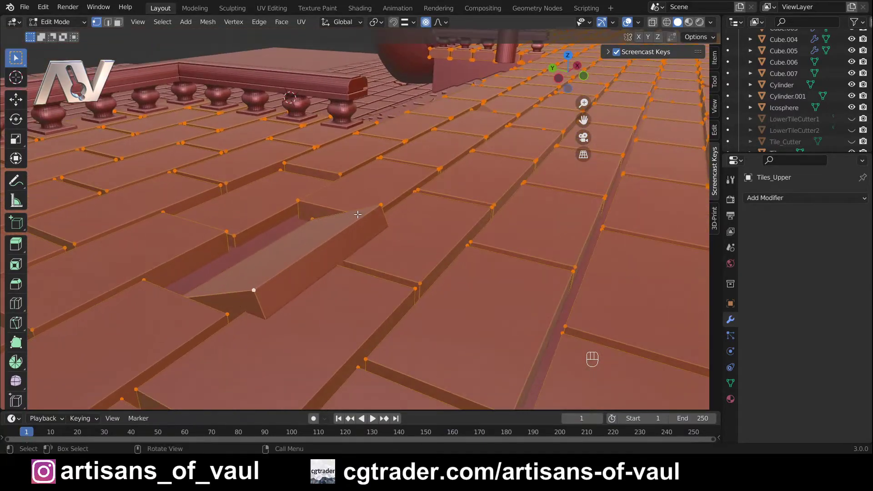
pyautogui.moveTo(250, 293); pyautogui.dragTo(308, 289, button='middle')
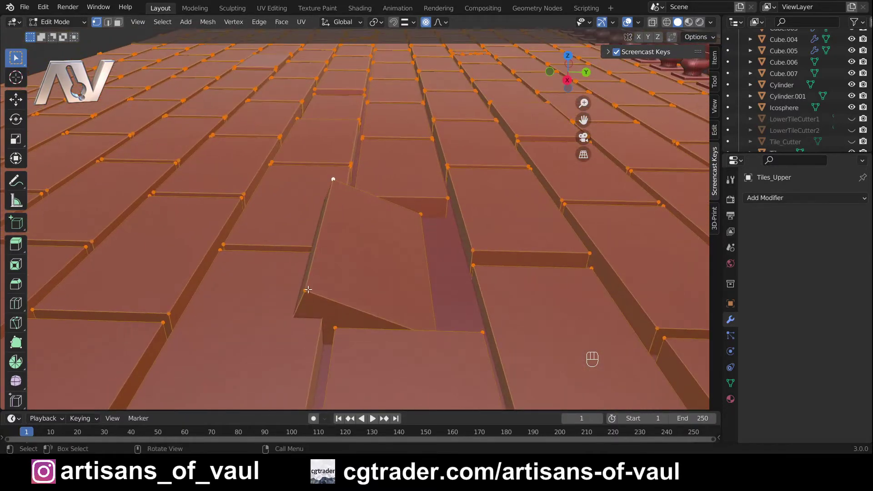
pyautogui.moveTo(352, 263); pyautogui.dragTo(335, 286, button='middle')
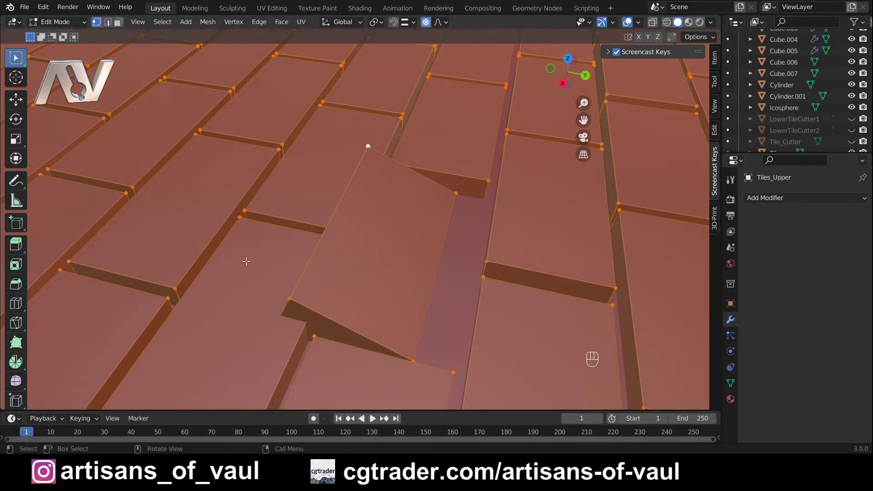
pyautogui.moveTo(348, 277); pyautogui.dragTo(281, 297, button='middle')
# - Select the linked loose tile, separate it by selection, and return to Object Mode
pyautogui.press('a')
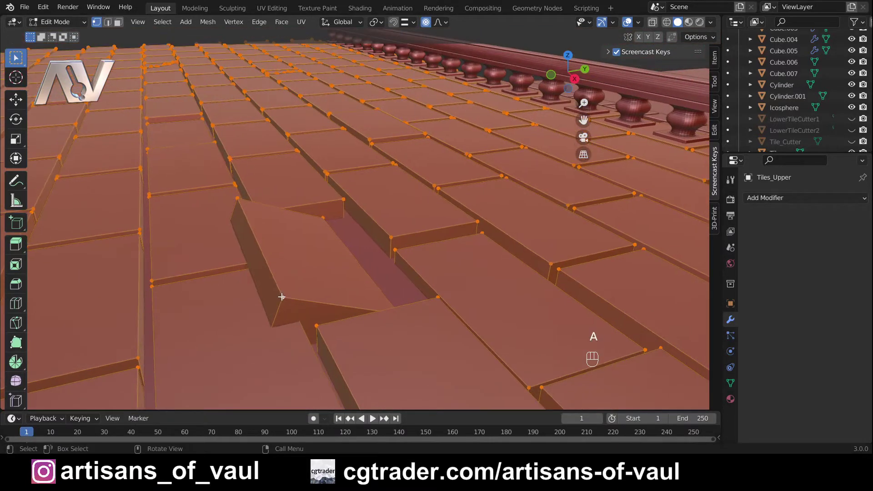
pyautogui.click(282, 297)
pyautogui.press('l')
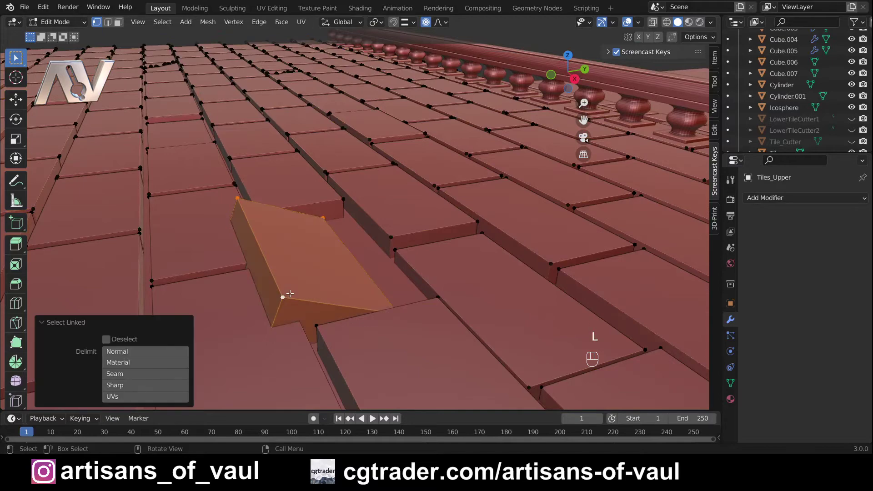
pyautogui.moveTo(285, 295); pyautogui.dragTo(259, 229, button='middle')
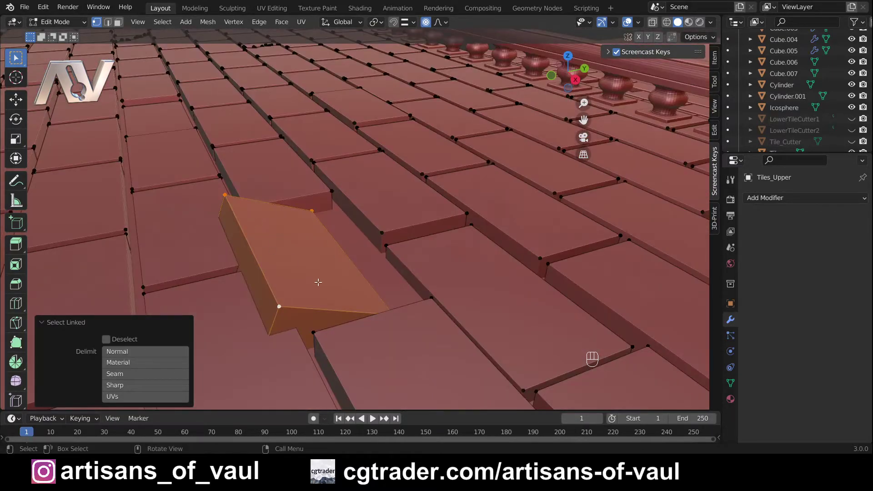
pyautogui.moveTo(318, 268); pyautogui.dragTo(300, 268, button='middle')
pyautogui.press('p')
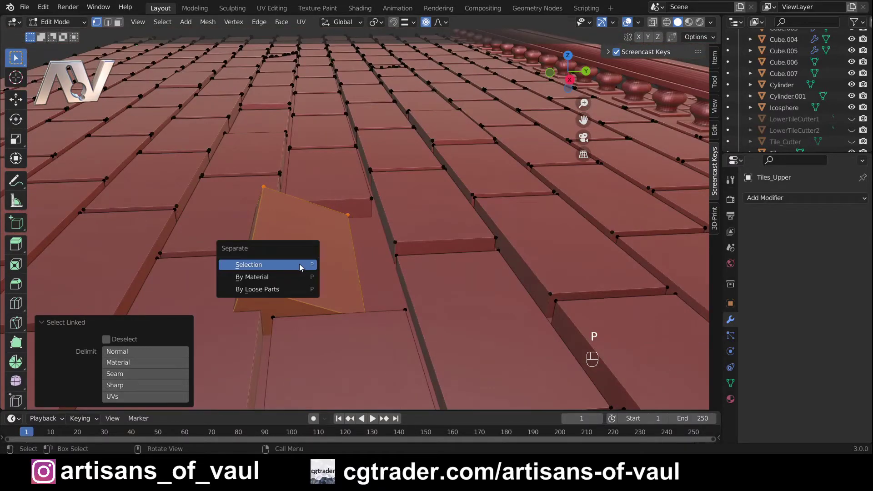
pyautogui.click(300, 265)
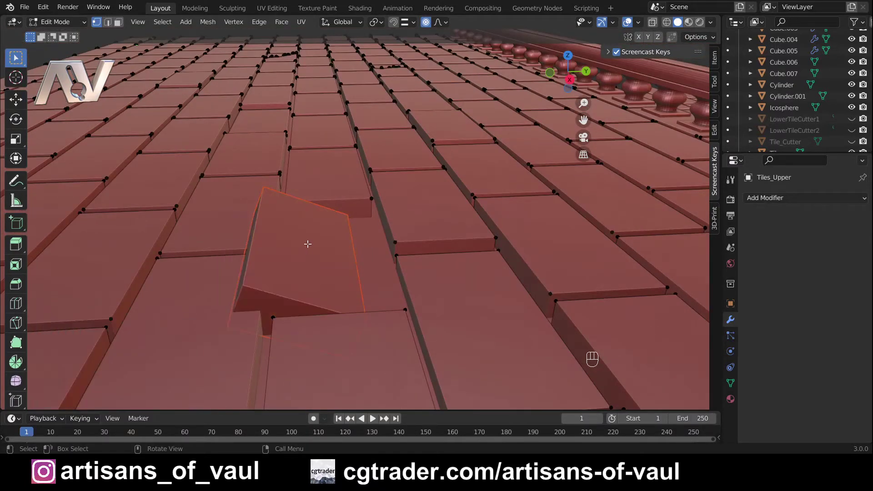
pyautogui.press('Tab')
pyautogui.click(308, 187)
pyautogui.click(315, 183)
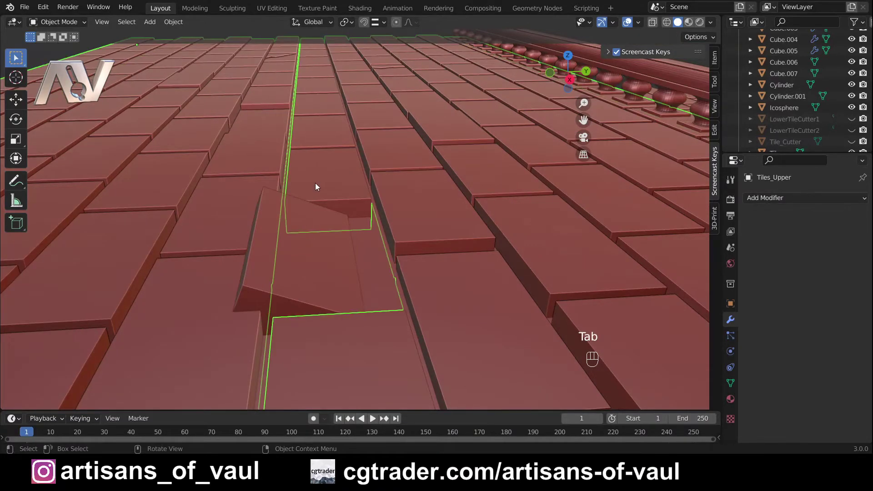
# - Move the view to the lower roof tiles and select the Tiles object
pyautogui.scroll(-5, 315, 184)
pyautogui.click(341, 233)
pyautogui.moveTo(342, 235)
pyautogui.keyDown('shift'); pyautogui.mouseDown(button='middle')
pyautogui.moveTo(548, 288)
pyautogui.moveTo(318, 208)
pyautogui.moveTo(312, 135)
pyautogui.moveTo(235, 167)
pyautogui.moveTo(296, 205)
pyautogui.moveTo(370, 133)
pyautogui.moveTo(336, 245)
pyautogui.mouseUp(button='middle'); pyautogui.keyUp('shift')
pyautogui.scroll(-5, 225, 170)
pyautogui.scroll(5, 370, 226)
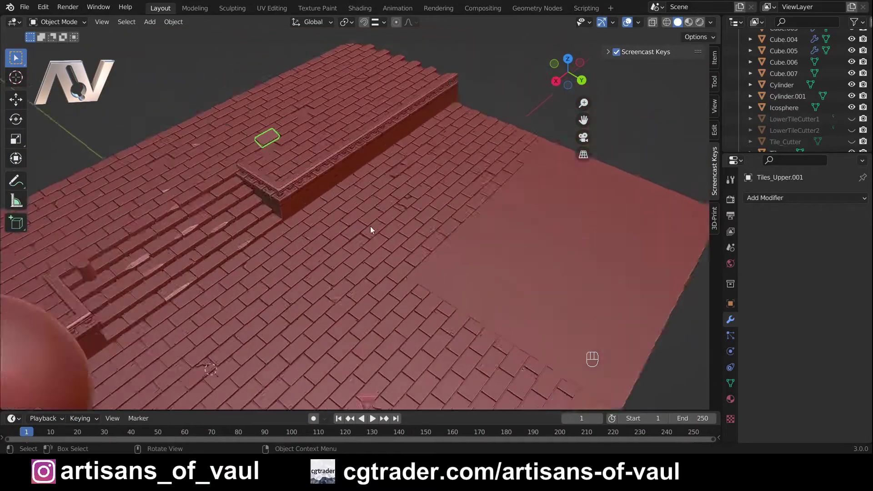
pyautogui.keyDown('shift'); pyautogui.moveTo(431, 178); pyautogui.dragTo(362, 253, button='middle'); pyautogui.keyUp('shift')
pyautogui.scroll(3, 361, 254)
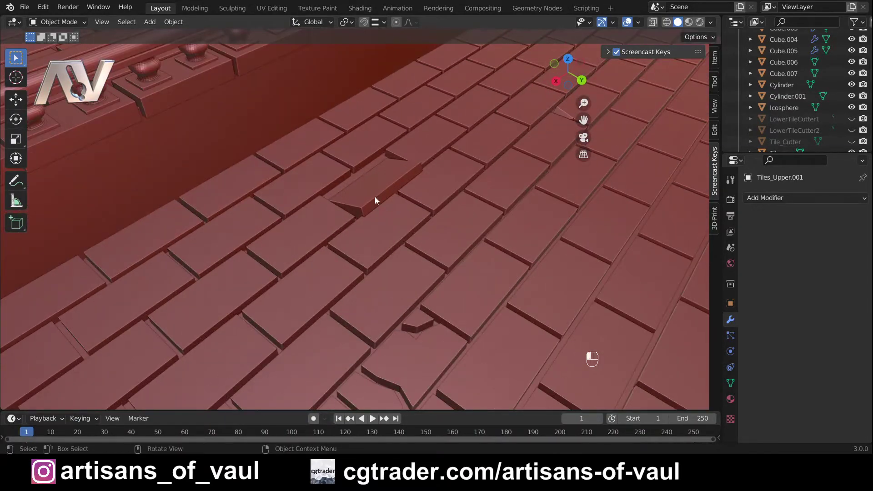
pyautogui.click(374, 196)
pyautogui.moveTo(363, 223); pyautogui.dragTo(367, 256, button='middle')
# - In Edit Mode, select one linked tile, separate it by selection, and return to Object Mode
pyautogui.press('Tab')
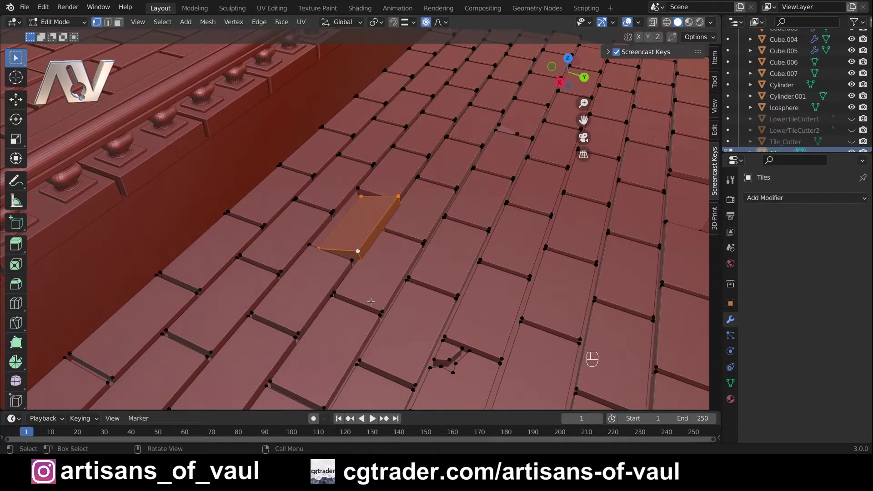
pyautogui.press('a')
pyautogui.hotkey('alt', 'a')
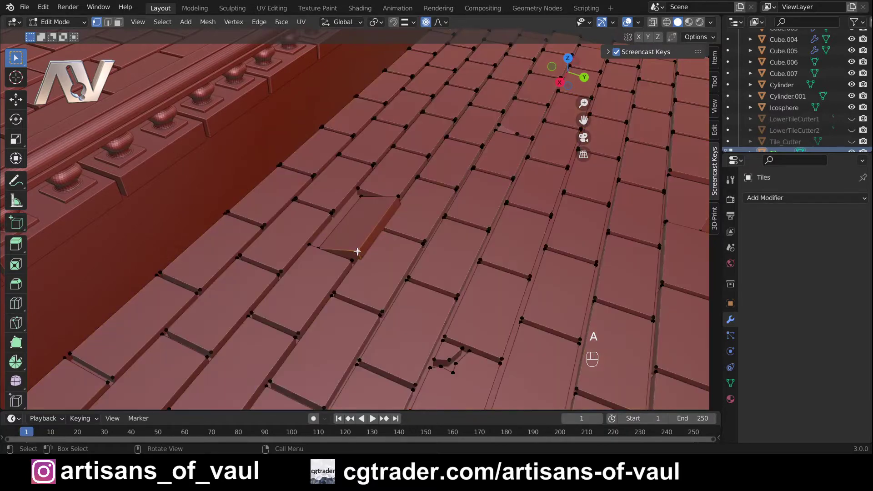
pyautogui.press('l')
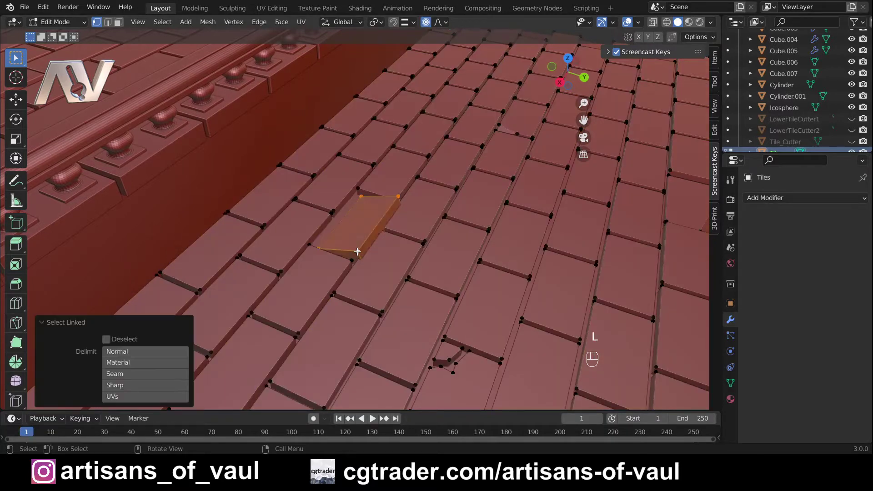
pyautogui.scroll(3, 357, 252)
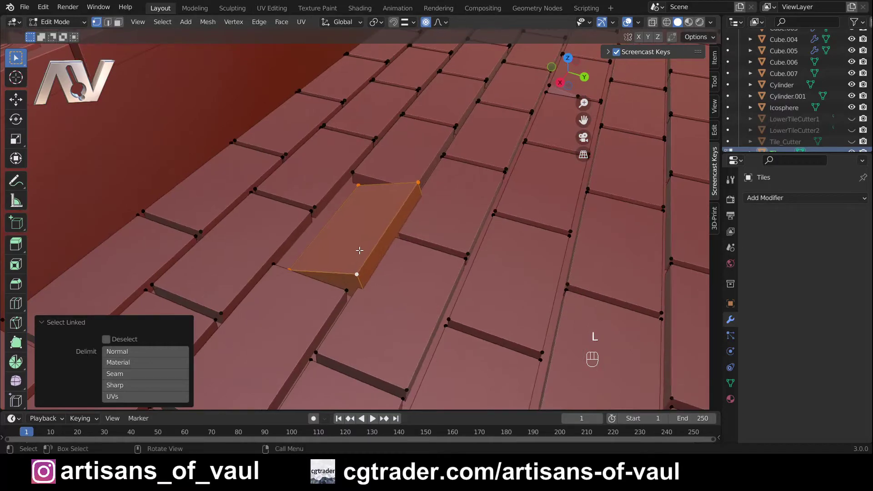
pyautogui.press('p')
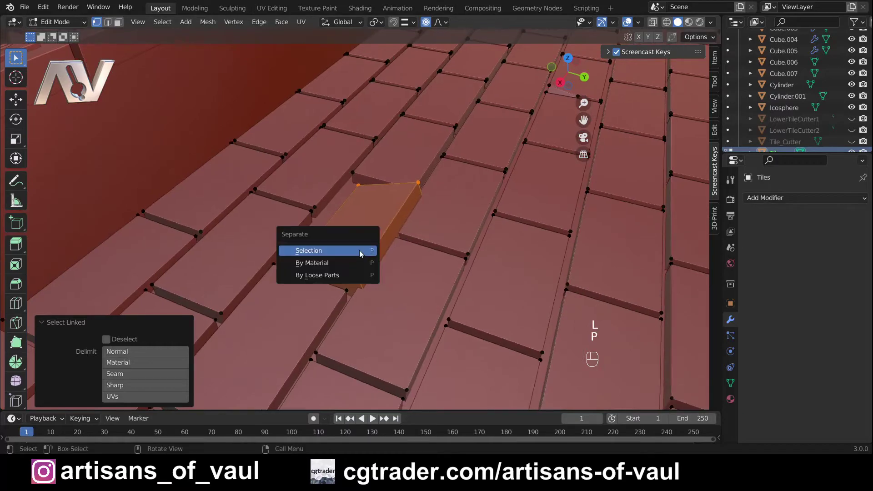
pyautogui.click(334, 250)
pyautogui.press('Tab')
pyautogui.scroll(-4, 335, 248)
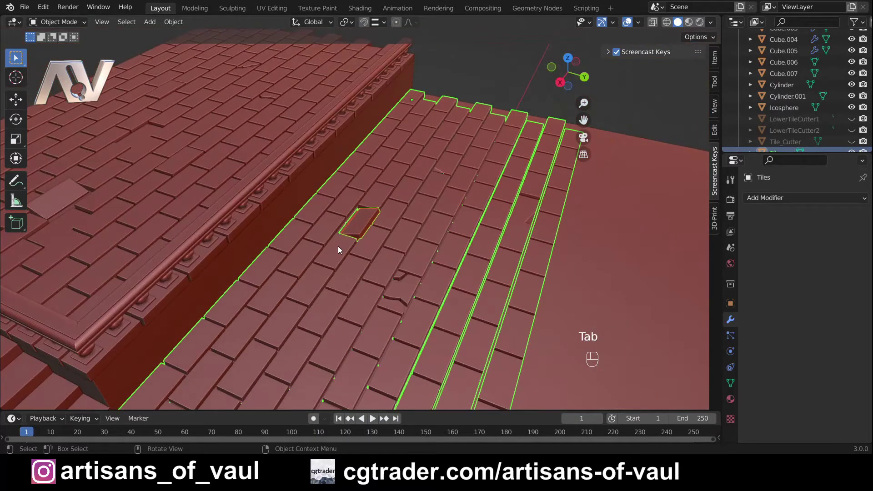
pyautogui.moveTo(337, 246); pyautogui.dragTo(233, 229, button='middle')
pyautogui.keyDown('shift'); pyautogui.moveTo(330, 210); pyautogui.dragTo(322, 265, button='middle'); pyautogui.keyUp('shift')
pyautogui.scroll(-5, 319, 262)
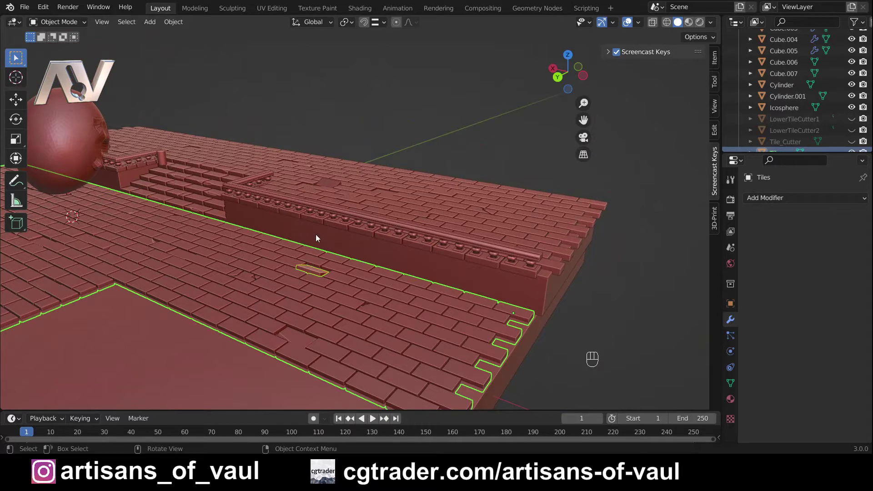
# - Orbit around the tiled floor and wall and select the Tiles_Upper object
pyautogui.moveTo(295, 221); pyautogui.dragTo(368, 234, button='middle')
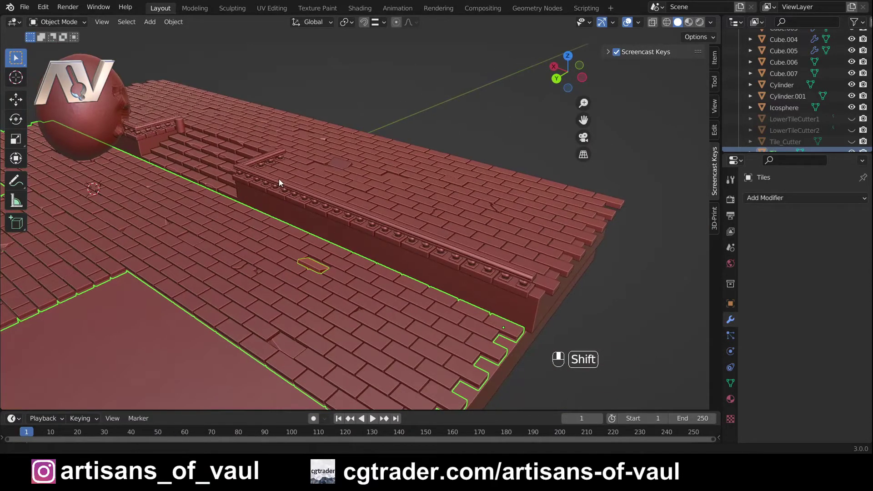
pyautogui.keyDown('shift'); pyautogui.moveTo(279, 178); pyautogui.dragTo(338, 216, button='middle'); pyautogui.keyUp('shift')
pyautogui.scroll(4, 340, 228)
pyautogui.moveTo(231, 241); pyautogui.dragTo(310, 262, button='middle')
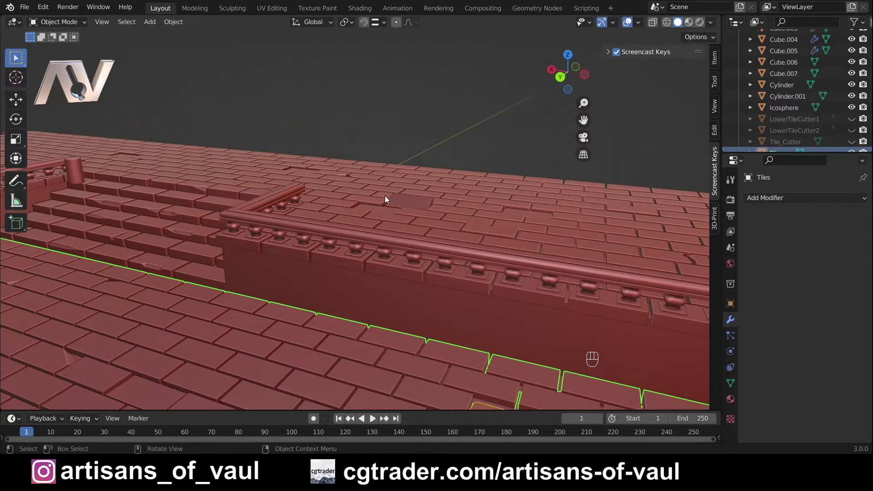
pyautogui.click(348, 265)
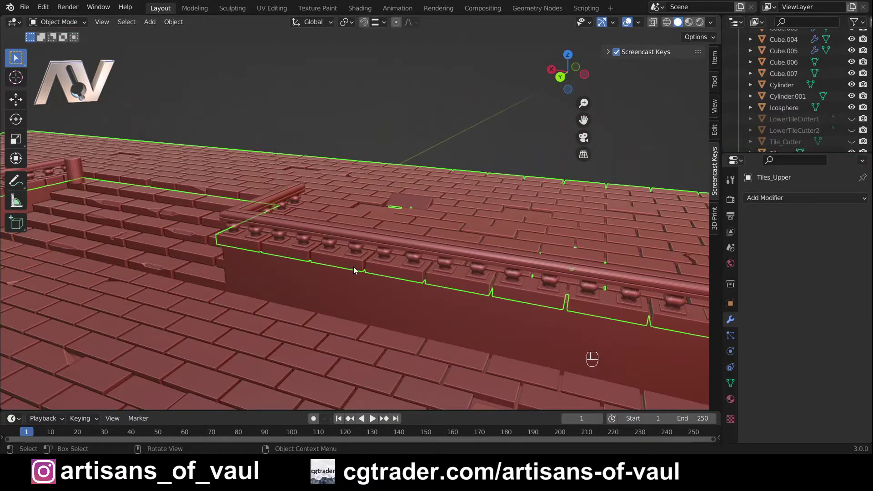
pyautogui.moveTo(353, 266); pyautogui.dragTo(318, 268, button='middle')
pyautogui.scroll(-2, 320, 269)
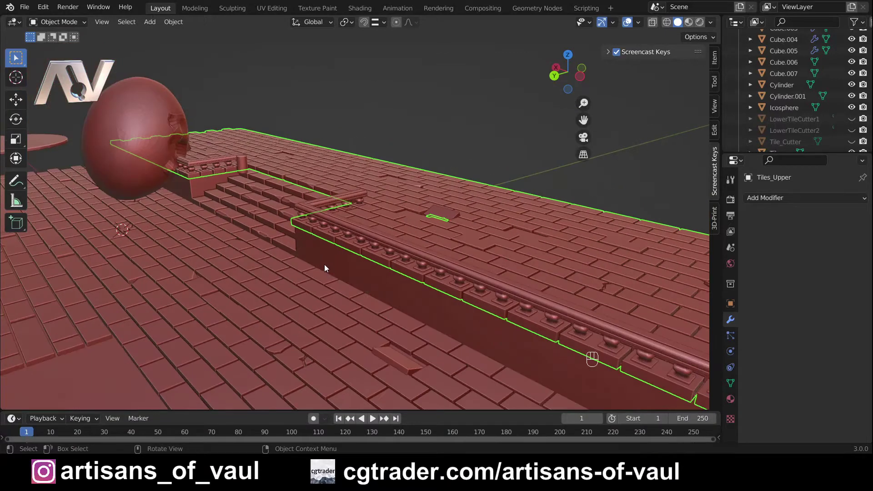
# - With Tiles_Upper selected and Cube.002 active, add a BoolTool Union (Exact solver)
pyautogui.click(381, 289)
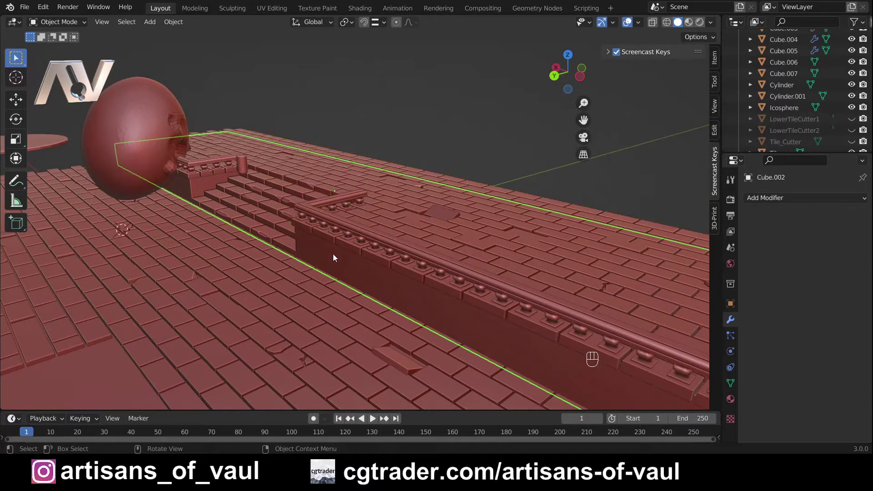
pyautogui.moveTo(344, 244); pyautogui.dragTo(347, 249, button='middle')
pyautogui.scroll(1, 347, 249)
pyautogui.click(346, 249)
pyautogui.click(346, 249)
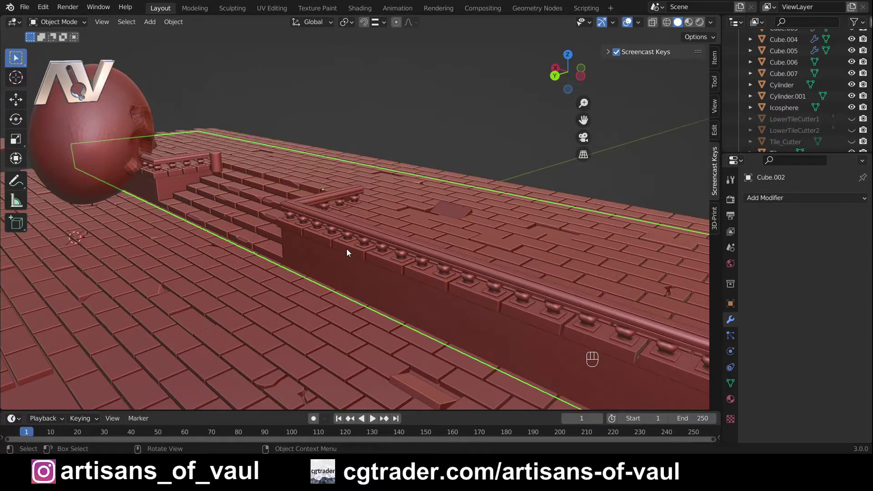
pyautogui.scroll(-1, 346, 249)
pyautogui.click(348, 253)
pyautogui.keyDown('shift'); pyautogui.click(356, 267); pyautogui.keyUp('shift')
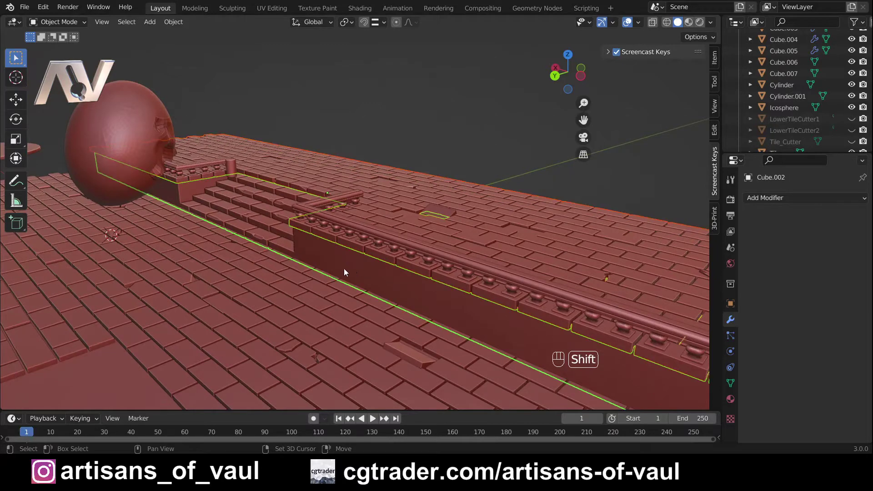
pyautogui.moveTo(292, 256); pyautogui.dragTo(376, 266, button='middle')
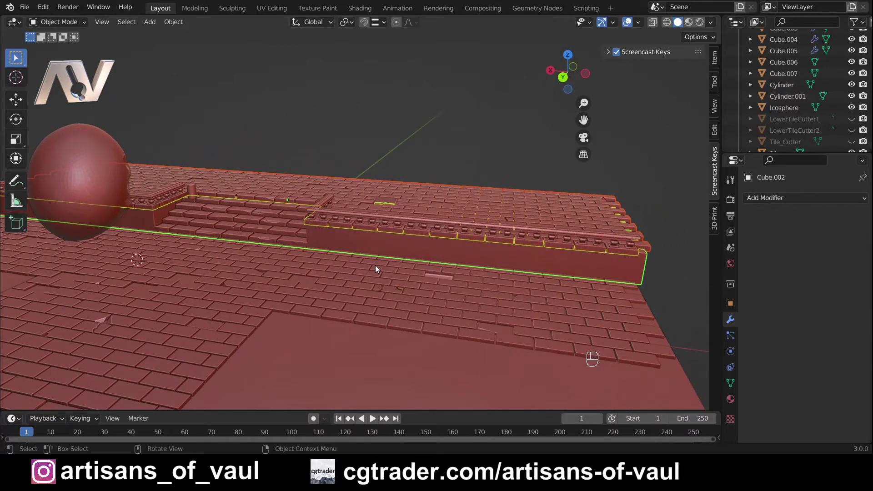
pyautogui.press('ctrl+KP_Add')
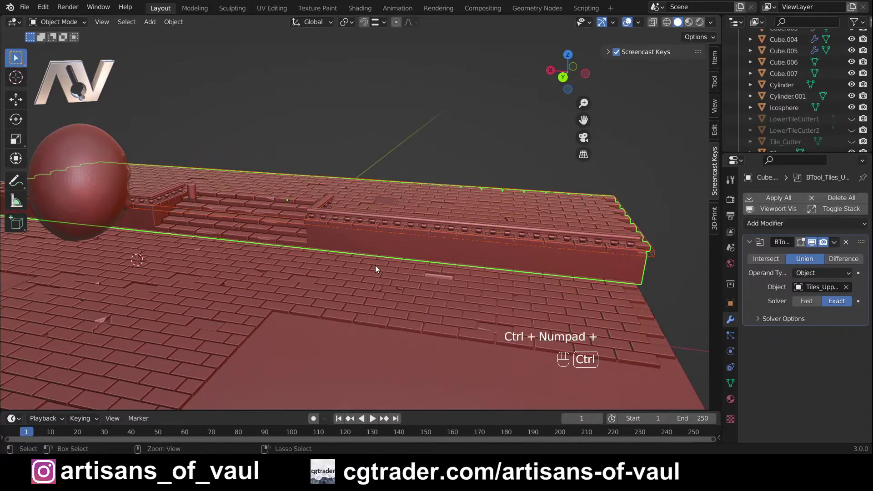
pyautogui.moveTo(395, 215); pyautogui.dragTo(359, 229, button='middle')
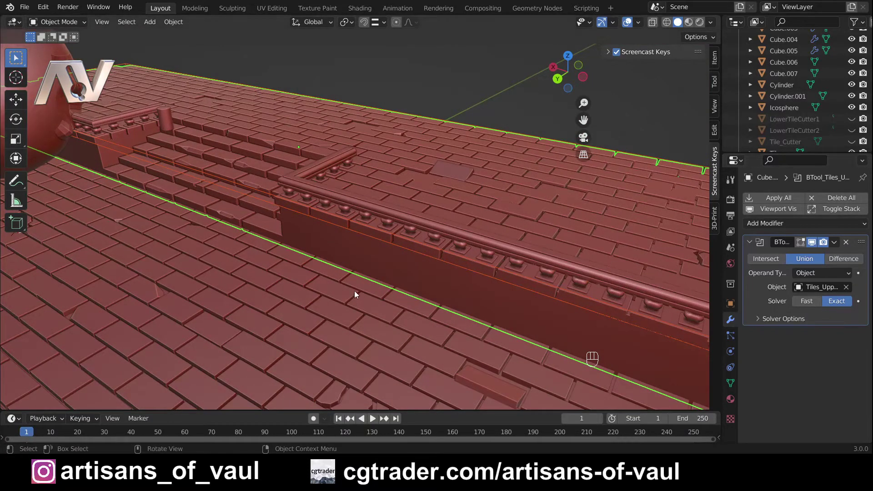
pyautogui.keyDown('shift'); pyautogui.moveTo(336, 227); pyautogui.dragTo(514, 293, button='middle'); pyautogui.keyUp('shift')
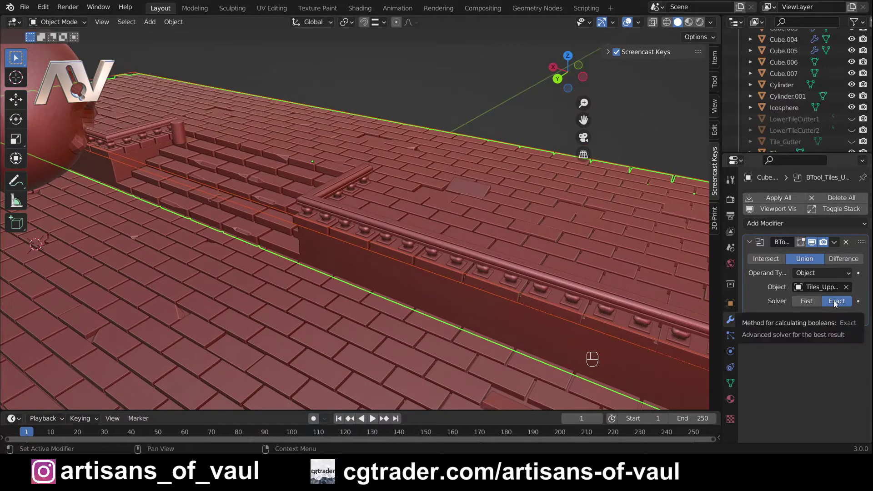
pyautogui.moveTo(496, 276); pyautogui.dragTo(500, 211, button='middle')
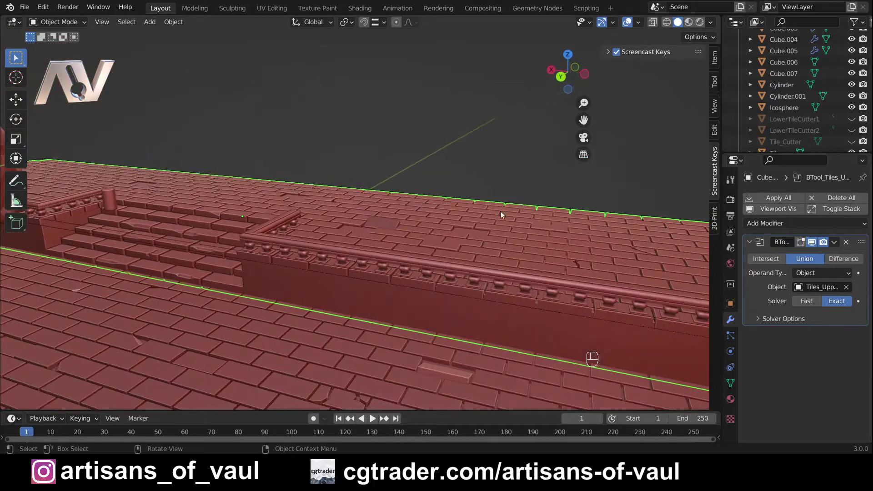
pyautogui.keyDown('shift'); pyautogui.moveTo(301, 265); pyautogui.dragTo(514, 262, button='middle'); pyautogui.keyUp('shift')
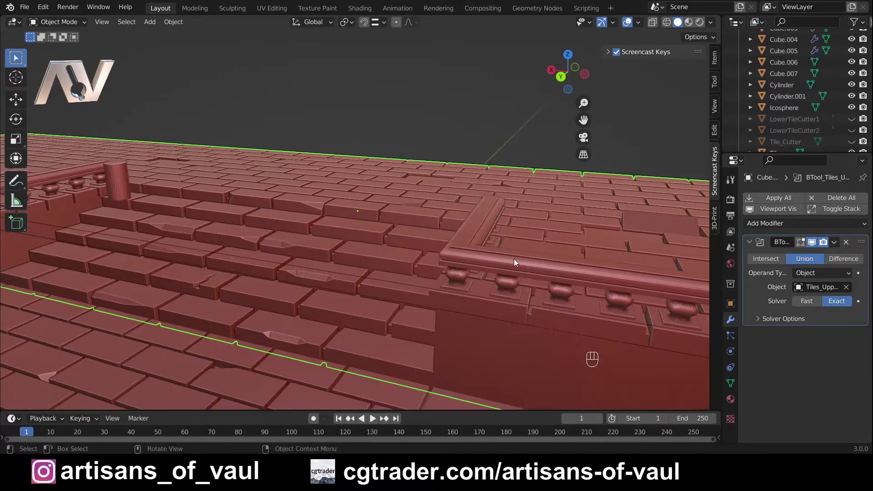
pyautogui.click(377, 281)
pyautogui.moveTo(470, 301); pyautogui.dragTo(482, 321, button='middle')
pyautogui.scroll(-3, 487, 299)
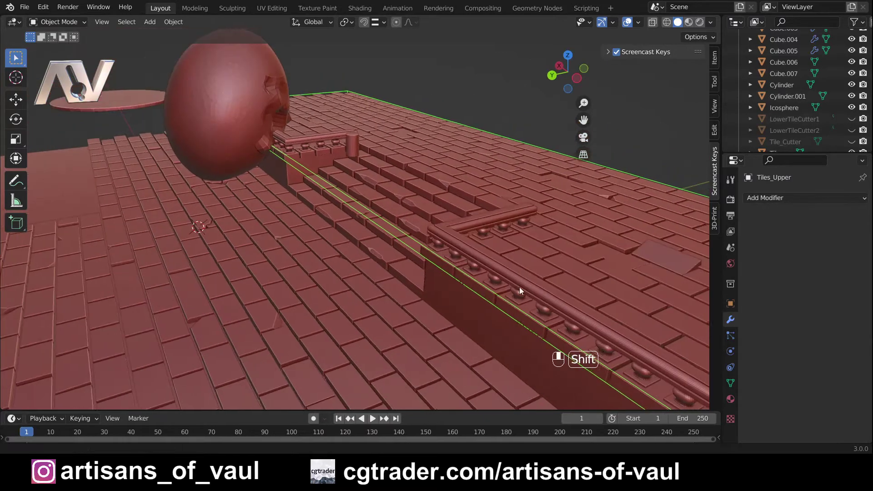
# - Hide Tiles_Upper and select the raised loose tile
pyautogui.keyDown('shift'); pyautogui.moveTo(519, 288); pyautogui.dragTo(359, 299, button='middle'); pyautogui.keyUp('shift')
pyautogui.moveTo(467, 291); pyautogui.dragTo(405, 281, button='middle')
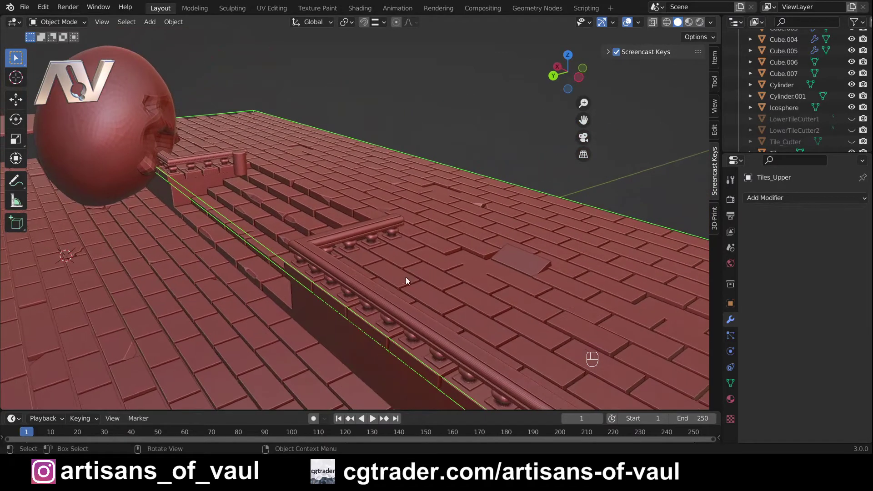
pyautogui.moveTo(265, 243)
pyautogui.mouseDown(button='middle')
pyautogui.moveTo(250, 223)
pyautogui.moveTo(249, 240)
pyautogui.mouseUp(button='middle')
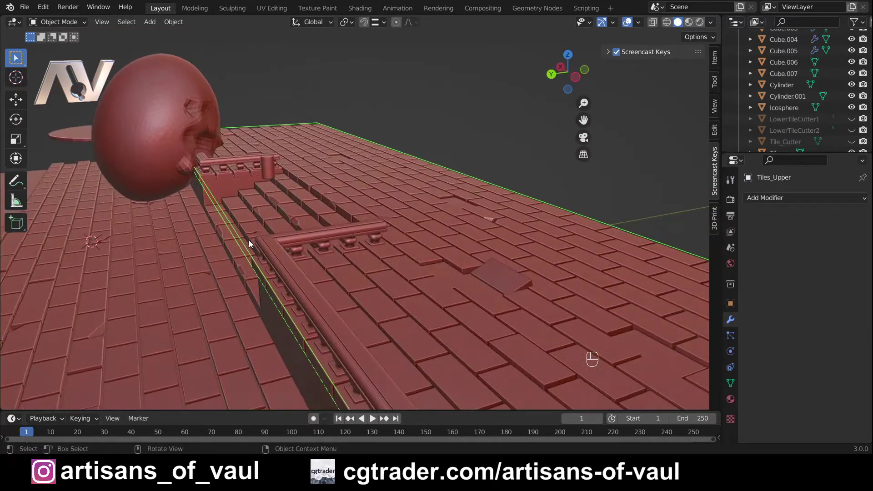
pyautogui.press('h')
pyautogui.click(511, 287)
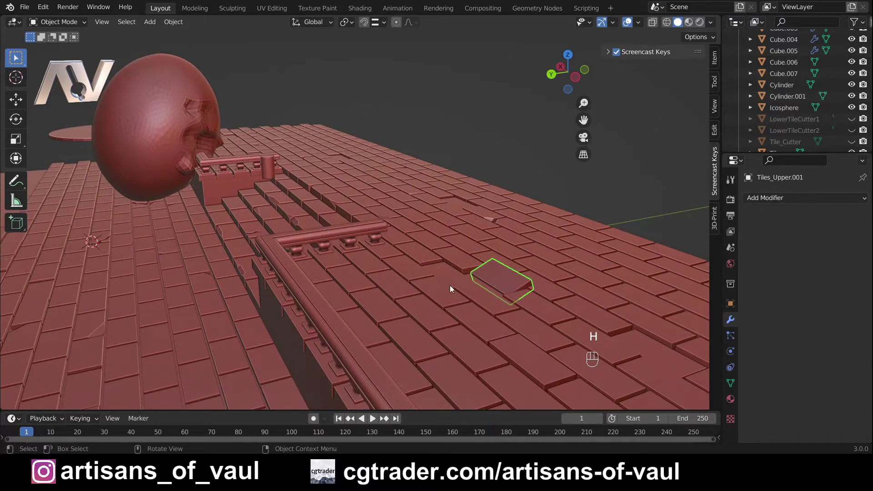
# - Select the baluster arrays Cube.004, Cube.005, Cube.001 and Cube.003
pyautogui.moveTo(355, 263); pyautogui.dragTo(375, 235, button='middle')
pyautogui.click(388, 265)
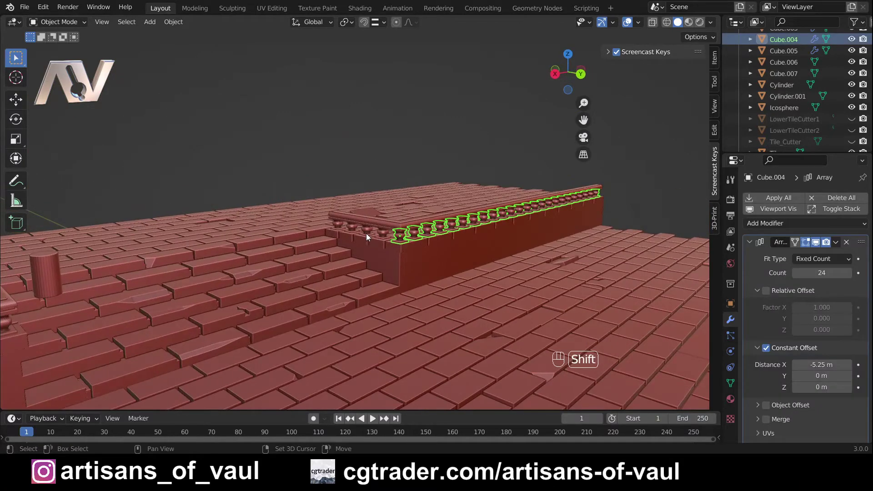
pyautogui.keyDown('shift'); pyautogui.click(367, 232); pyautogui.keyUp('shift')
pyautogui.moveTo(420, 250); pyautogui.dragTo(412, 287, button='middle')
pyautogui.keyDown('shift'); pyautogui.click(444, 323); pyautogui.keyUp('shift')
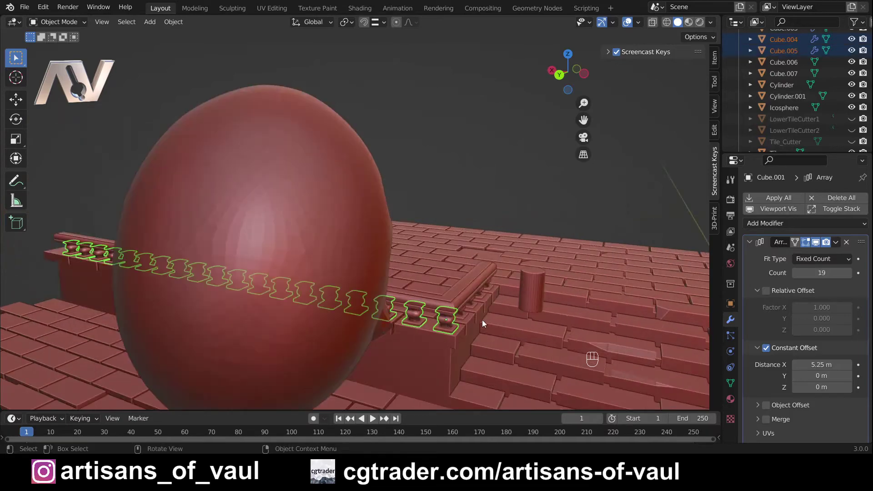
pyautogui.moveTo(482, 320); pyautogui.dragTo(424, 311, button='middle')
pyautogui.keyDown('shift'); pyautogui.click(432, 300); pyautogui.keyUp('shift')
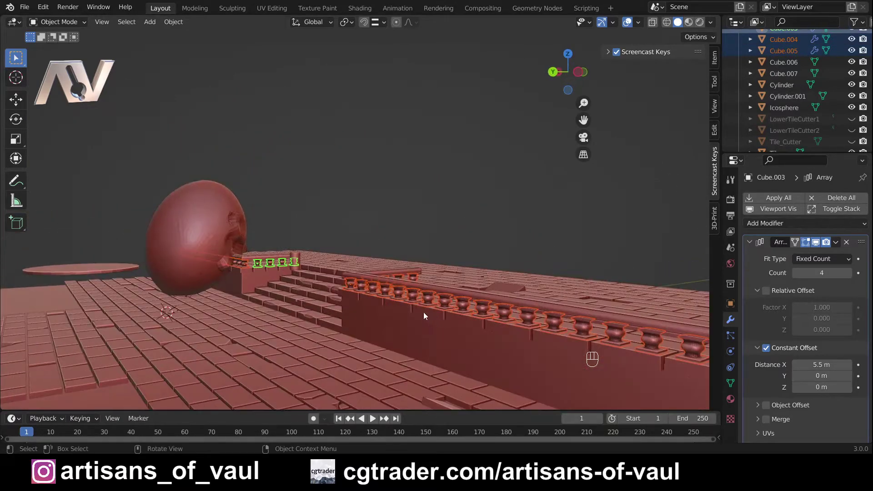
pyautogui.moveTo(508, 302); pyautogui.dragTo(470, 309, button='middle')
# - Add loose tile Tiles_Upper.001, then make the tiled walkway the active object
pyautogui.keyDown('shift'); pyautogui.click(470, 307); pyautogui.keyUp('shift')
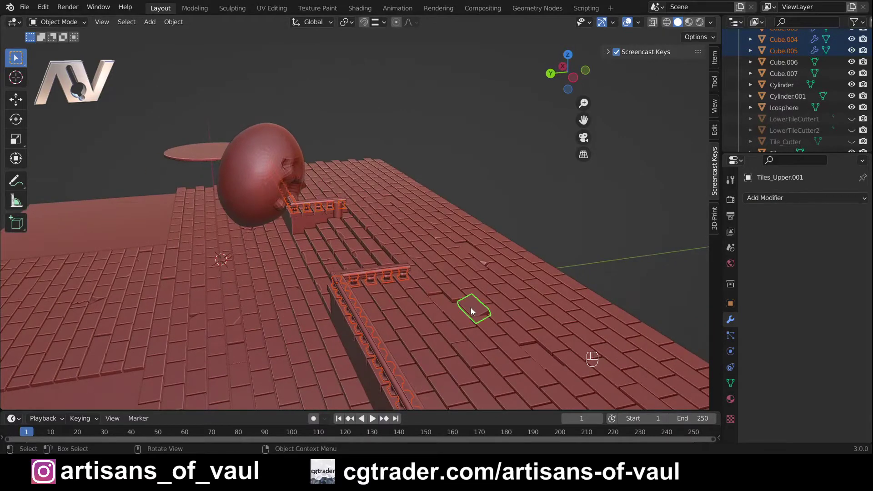
pyautogui.moveTo(431, 320); pyautogui.dragTo(377, 353, button='middle')
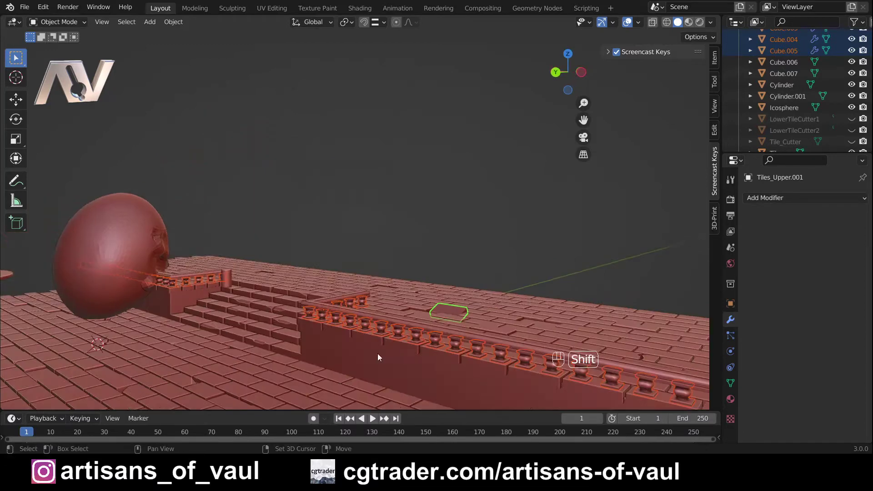
pyautogui.keyDown('shift'); pyautogui.click(380, 357); pyautogui.keyUp('shift')
pyautogui.moveTo(399, 253); pyautogui.dragTo(388, 261, button='middle')
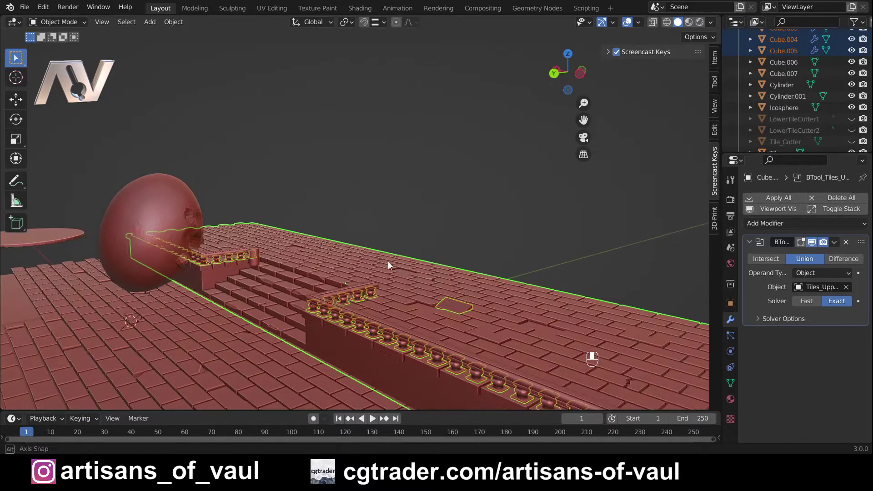
# - Union the loose tile and selected railing arrays into the walkway with BoolTool
pyautogui.press('ctrl')
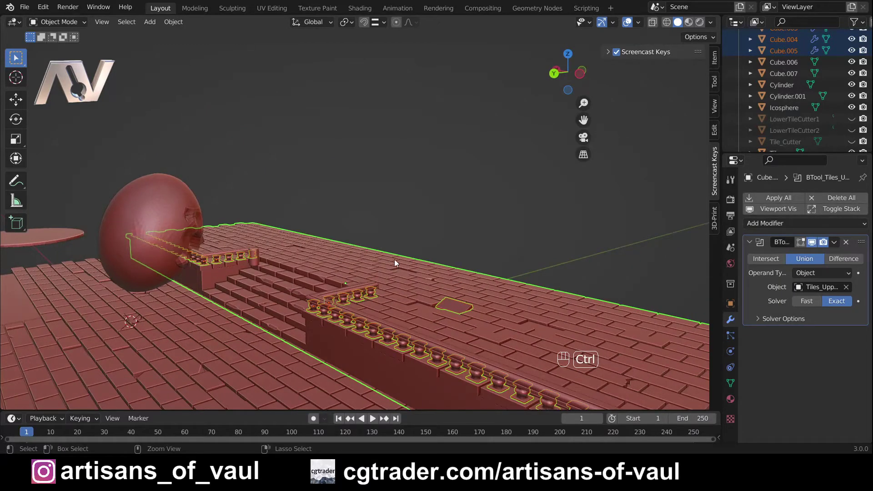
pyautogui.press('ctrl+KP_Add')
pyautogui.scroll(3, 450, 277)
pyautogui.moveTo(427, 309); pyautogui.dragTo(385, 239, button='middle')
# - Hide the loose tile brush and the railing arrays Cube.005 and Cube.004
pyautogui.click(418, 259)
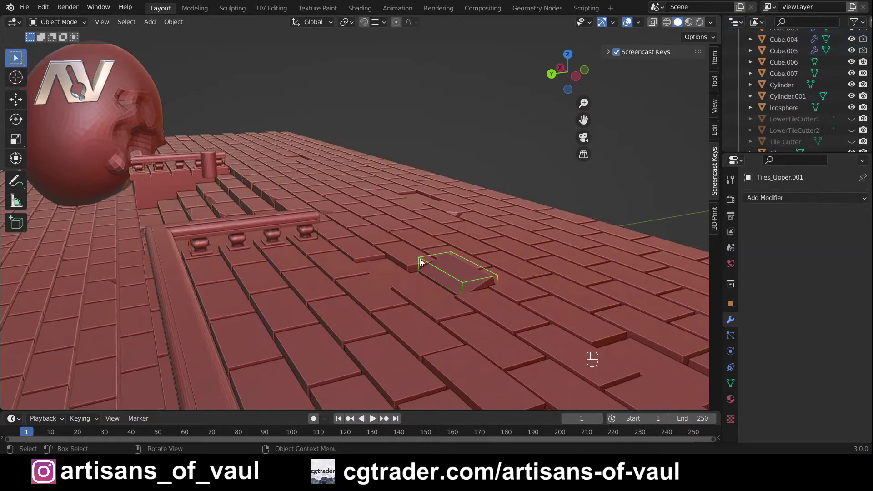
pyautogui.press('h')
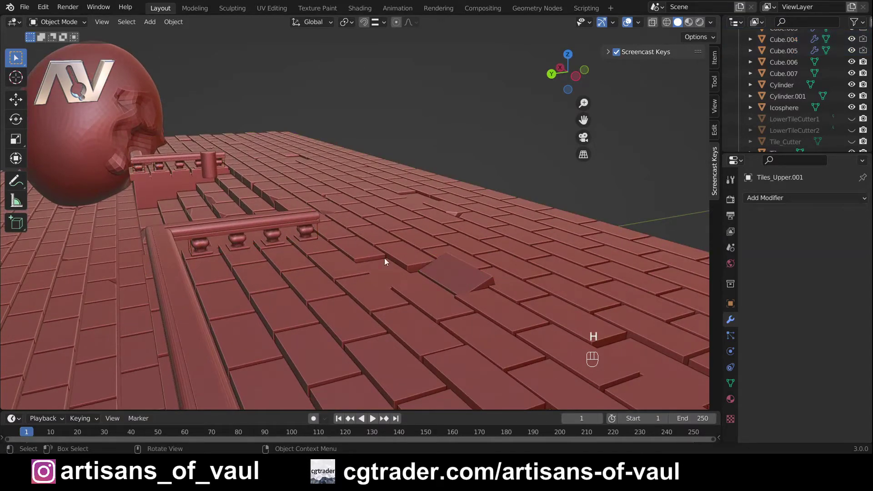
pyautogui.click(203, 241)
pyautogui.moveTo(196, 250); pyautogui.dragTo(397, 233, button='middle')
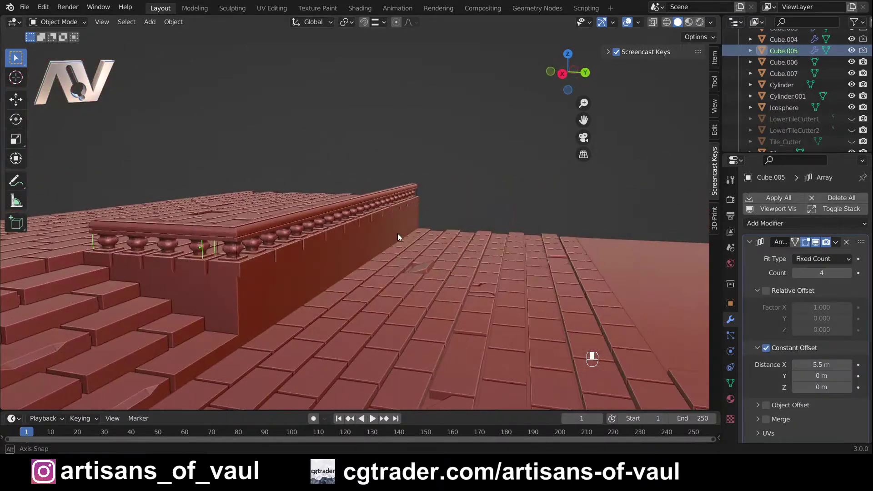
pyautogui.press('h')
pyautogui.click(237, 247)
pyautogui.press('h')
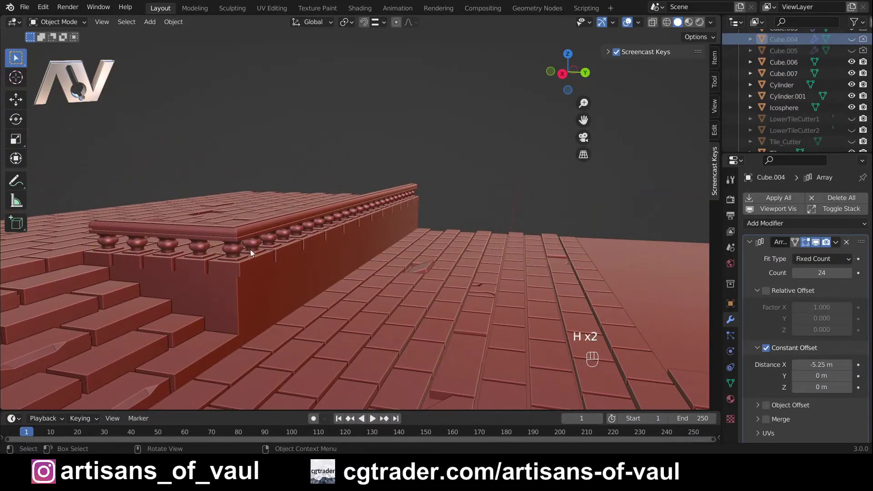
pyautogui.moveTo(250, 249); pyautogui.dragTo(380, 234, button='middle')
pyautogui.scroll(5, 379, 301)
# - Hide the baluster array Cube.001 and one more railing piece
pyautogui.click(306, 285)
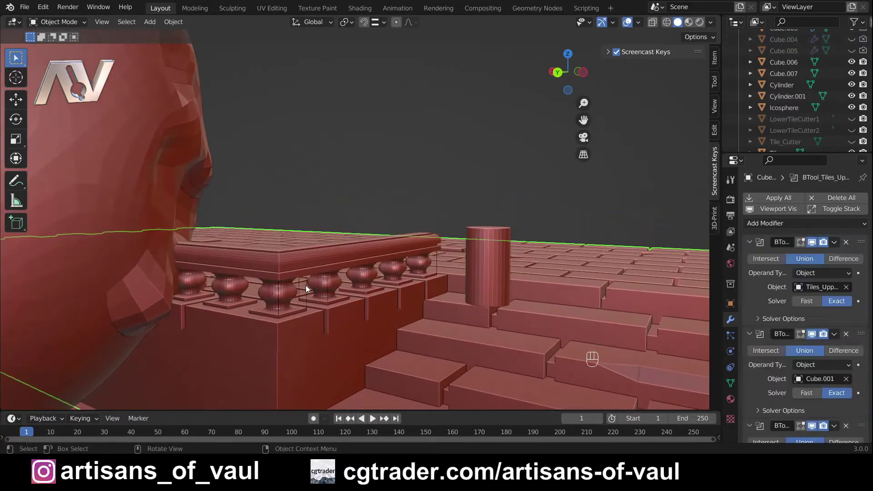
pyautogui.click(301, 295)
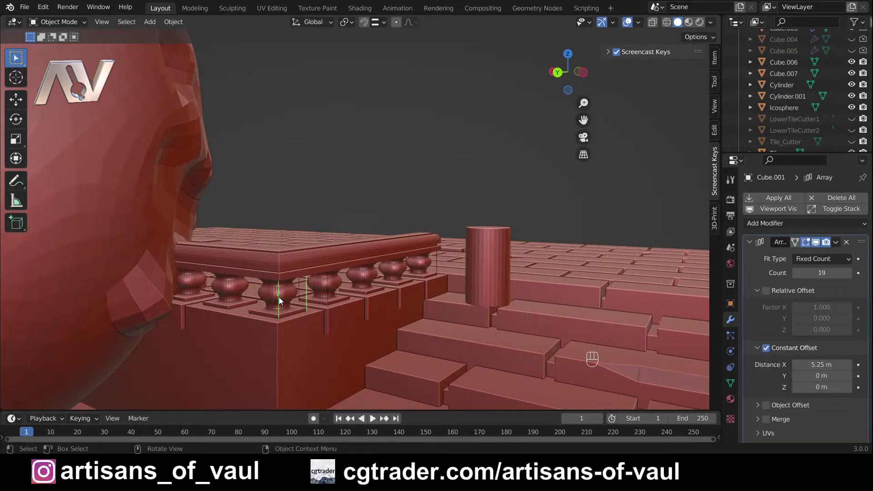
pyautogui.press('h')
pyautogui.click(326, 290)
pyautogui.click(326, 288)
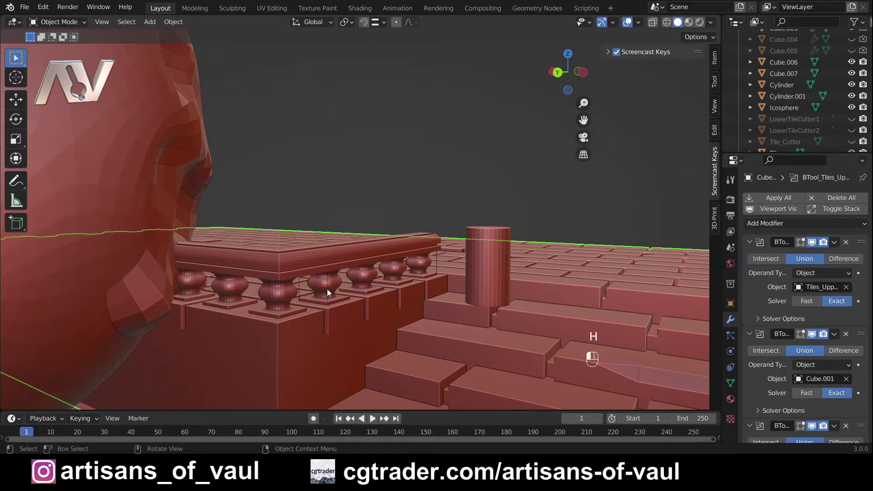
pyautogui.press('h')
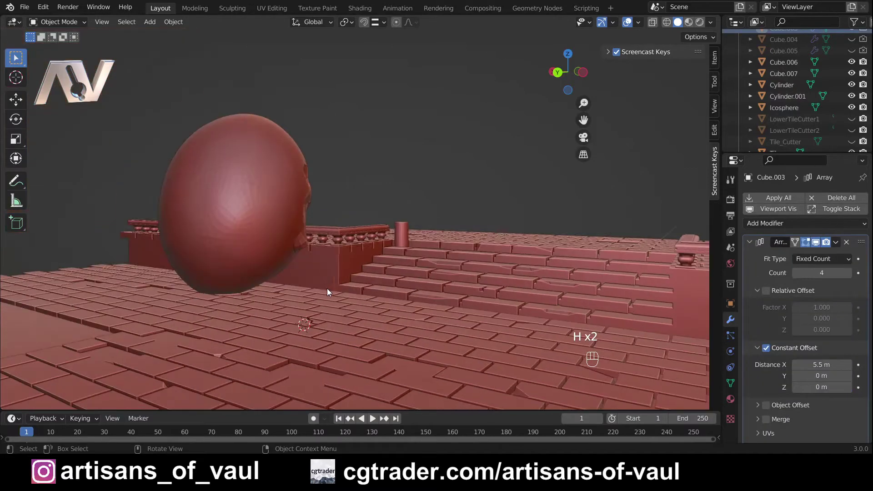
pyautogui.moveTo(327, 288); pyautogui.dragTo(257, 275, button='middle')
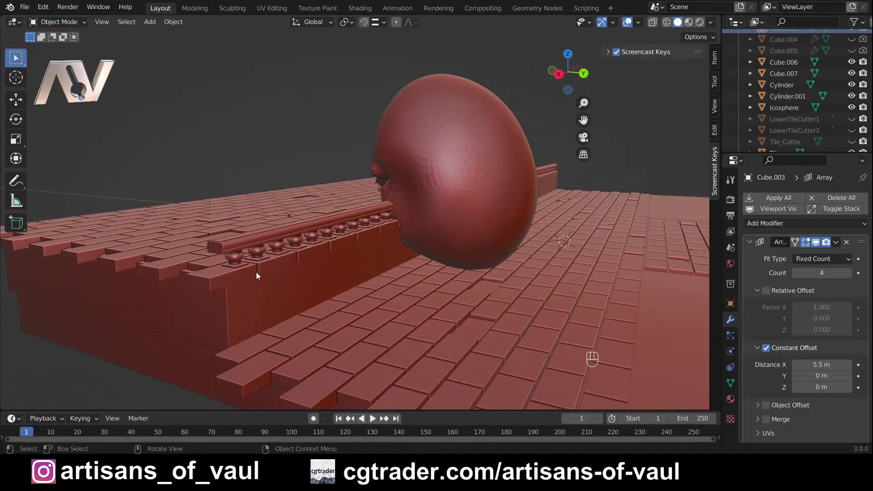
# - Select rails Cube.006 and Cube.007 with the tiled platform active and BoolTool-union them
pyautogui.moveTo(240, 246); pyautogui.dragTo(200, 298, button='middle')
pyautogui.click(200, 298)
pyautogui.click(212, 275)
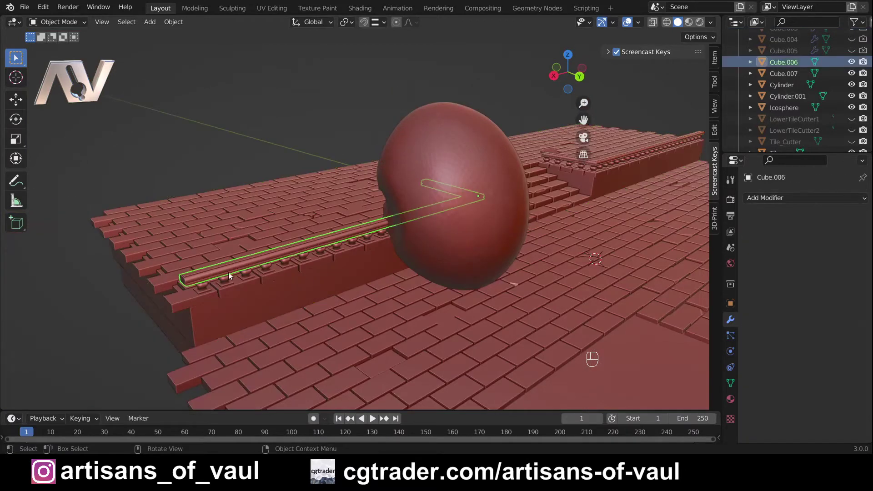
pyautogui.keyDown('shift'); pyautogui.click(599, 162); pyautogui.keyUp('shift')
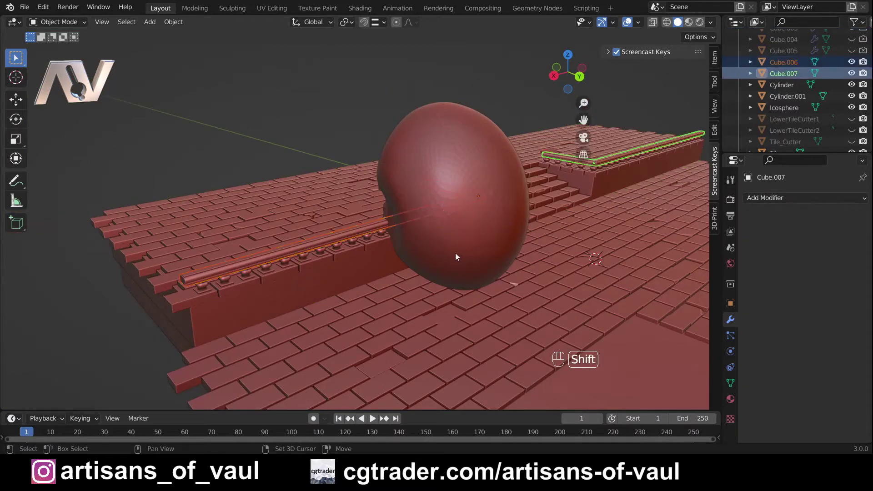
pyautogui.keyDown('shift'); pyautogui.click(245, 298); pyautogui.keyUp('shift')
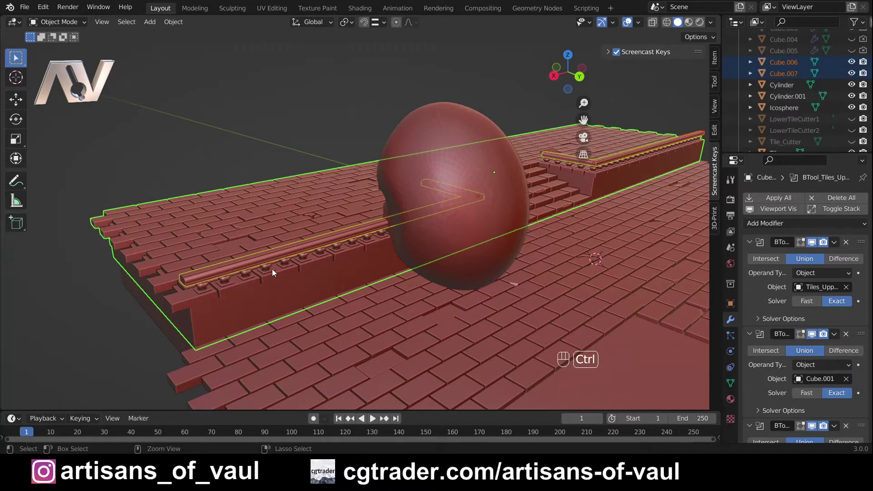
pyautogui.press('ctrl+KP_Add')
# - Hide the rail brushes Cube.006 and Cube.007, then reselect the tiled block
pyautogui.scroll(2, 291, 251)
pyautogui.click(286, 255)
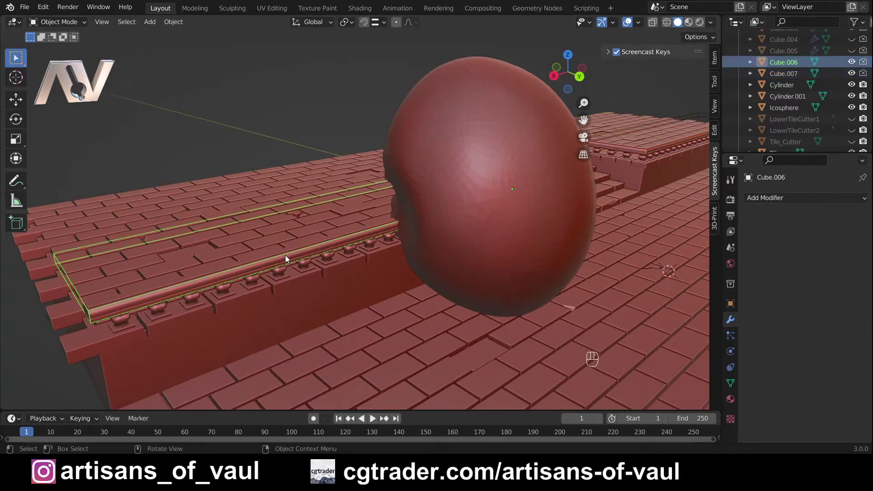
pyautogui.moveTo(232, 228); pyautogui.dragTo(306, 206, button='middle')
pyautogui.press('h')
pyautogui.click(265, 184)
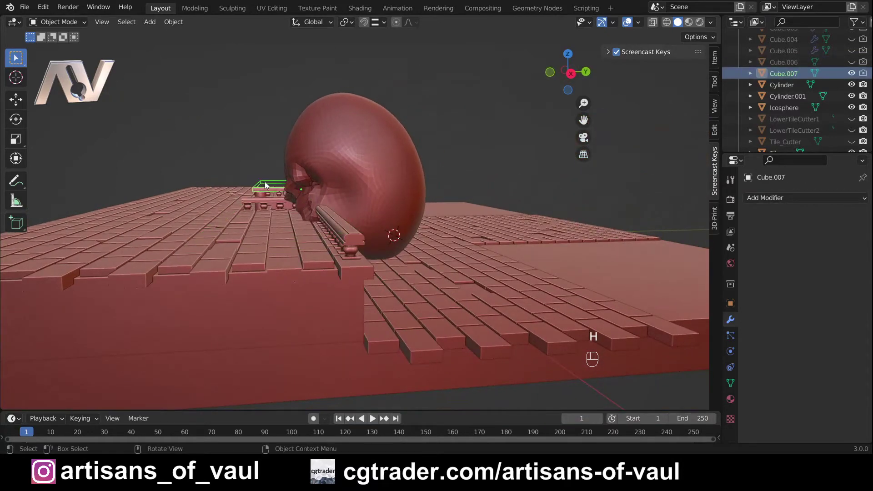
pyautogui.press('h')
pyautogui.click(305, 287)
pyautogui.moveTo(305, 287); pyautogui.dragTo(437, 210, button='middle')
pyautogui.keyDown('shift'); pyautogui.moveTo(503, 225); pyautogui.dragTo(342, 304, button='middle'); pyautogui.keyUp('shift')
pyautogui.moveTo(502, 298); pyautogui.dragTo(363, 275, button='middle')
pyautogui.scroll(3, 515, 281)
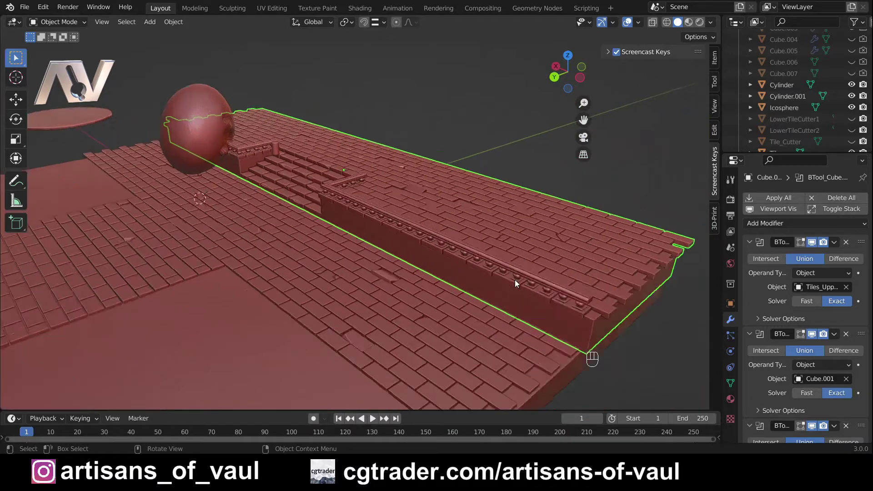
# - Apply every Bool Tool union modifier on Cube.002 from Modifier Properties
pyautogui.keyDown('shift'); pyautogui.moveTo(552, 283); pyautogui.dragTo(346, 252, button='middle'); pyautogui.keyUp('shift')
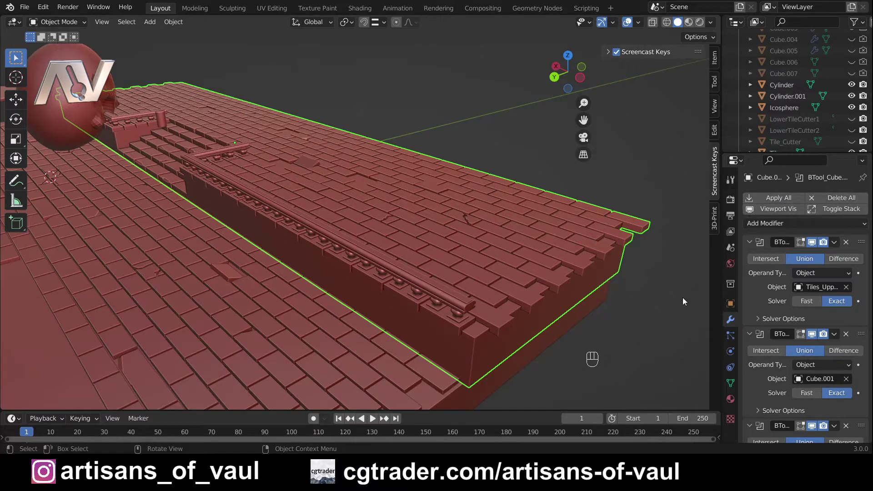
pyautogui.click(773, 198)
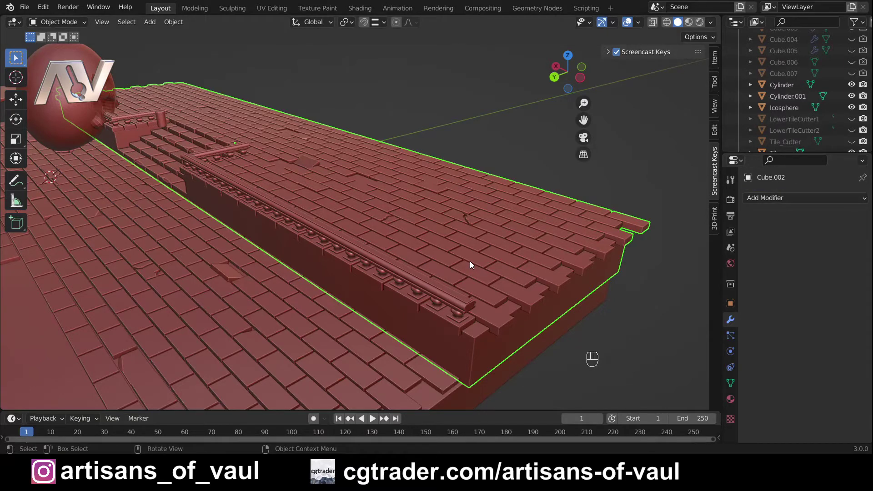
# - Grab and release the tiled block, then face the railing and sphere
pyautogui.moveTo(444, 250); pyautogui.dragTo(404, 235, button='middle')
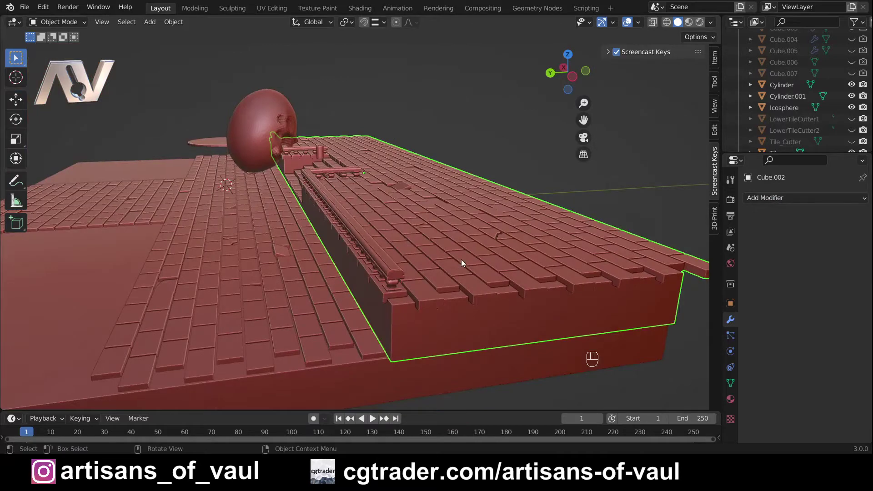
pyautogui.press('g')
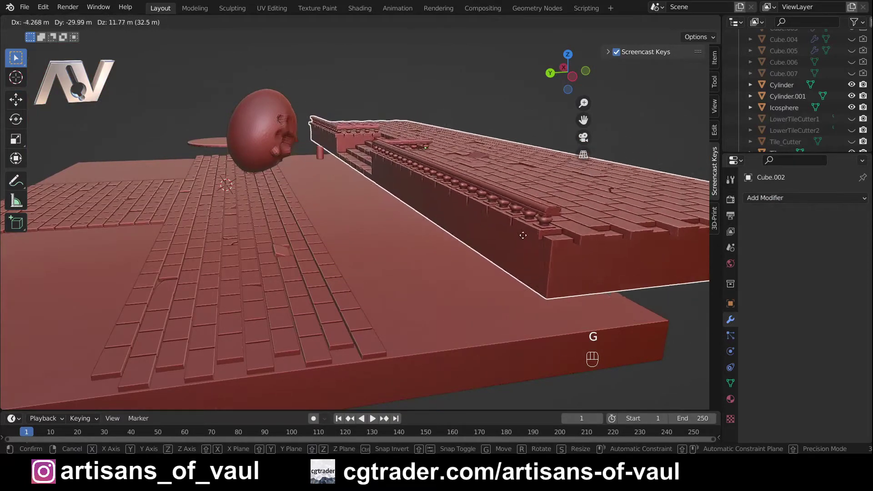
pyautogui.click(459, 234)
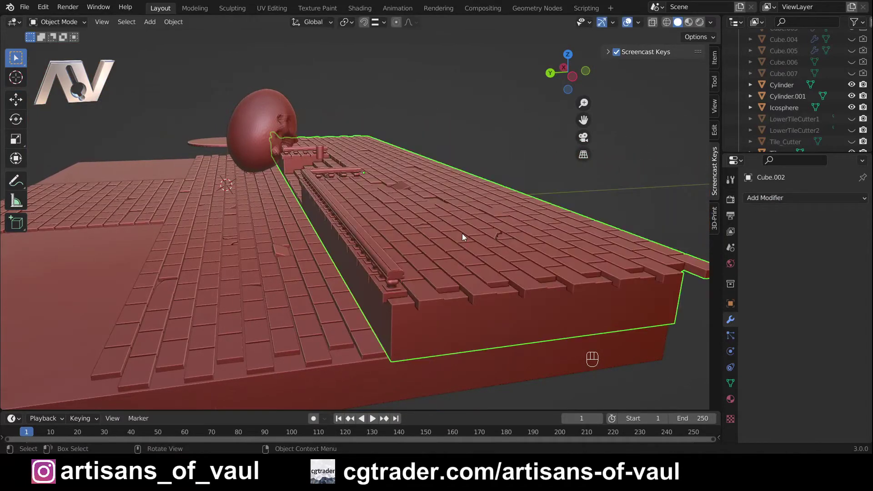
pyautogui.moveTo(462, 233); pyautogui.dragTo(301, 223, button='middle')
pyautogui.keyDown('shift'); pyautogui.moveTo(382, 227); pyautogui.dragTo(338, 301, button='middle'); pyautogui.keyUp('shift')
pyautogui.scroll(4, 378, 276)
pyautogui.moveTo(436, 310); pyautogui.dragTo(362, 296, button='middle')
pyautogui.keyDown('shift'); pyautogui.moveTo(485, 339); pyautogui.dragTo(413, 285, button='middle'); pyautogui.keyUp('shift')
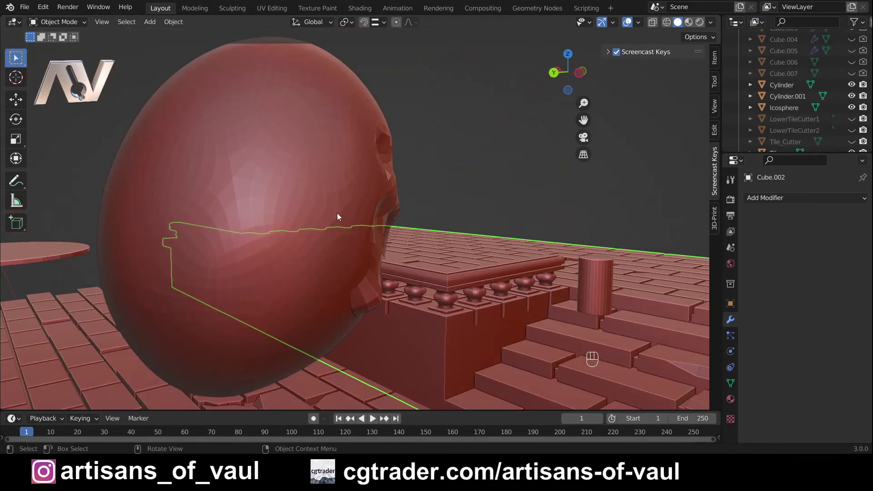
# - Add a BoolTool Difference cutting the Icosphere out of the tiled block
pyautogui.click(336, 193)
pyautogui.moveTo(337, 192); pyautogui.dragTo(454, 244, button='middle')
pyautogui.keyDown('shift'); pyautogui.click(488, 252); pyautogui.keyUp('shift')
pyautogui.press('ctrl+KP_Subtract')
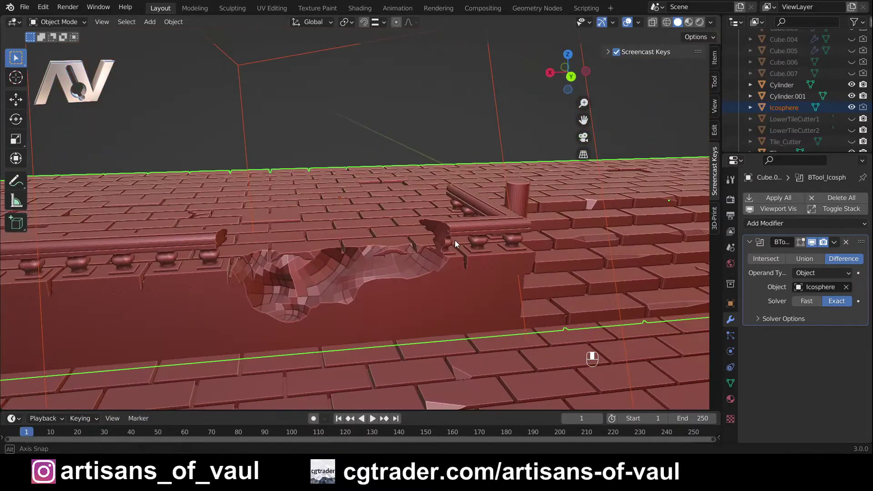
# - Zoom out and select the Icosphere cutter
pyautogui.scroll(-3, 454, 239)
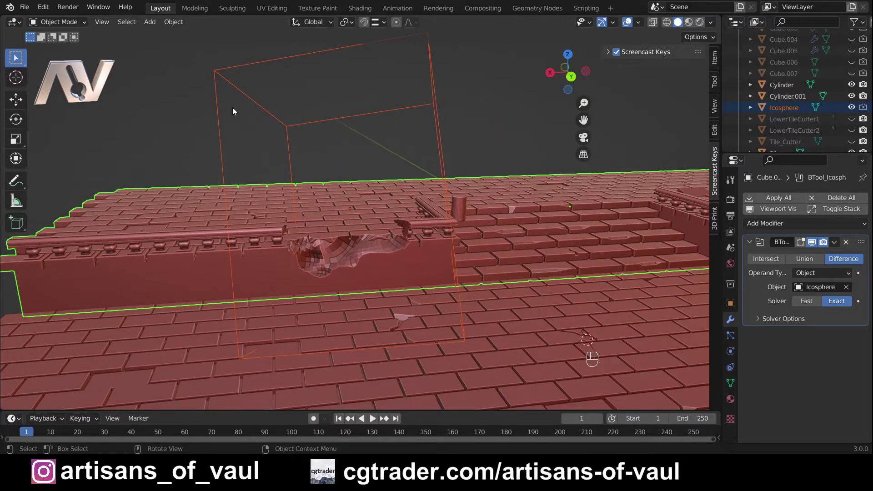
pyautogui.click(287, 128)
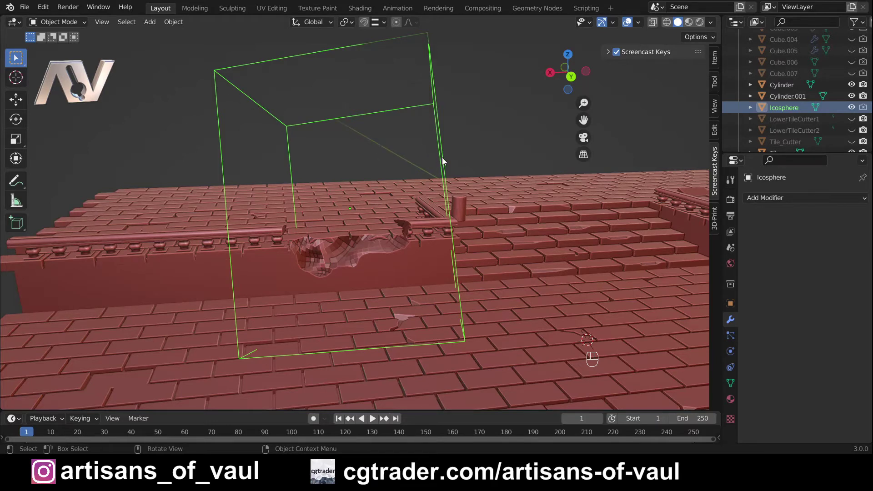
# - Set the Icosphere cutter's viewport Display As option to Wire
pyautogui.click(730, 304)
pyautogui.scroll(-3, 762, 323)
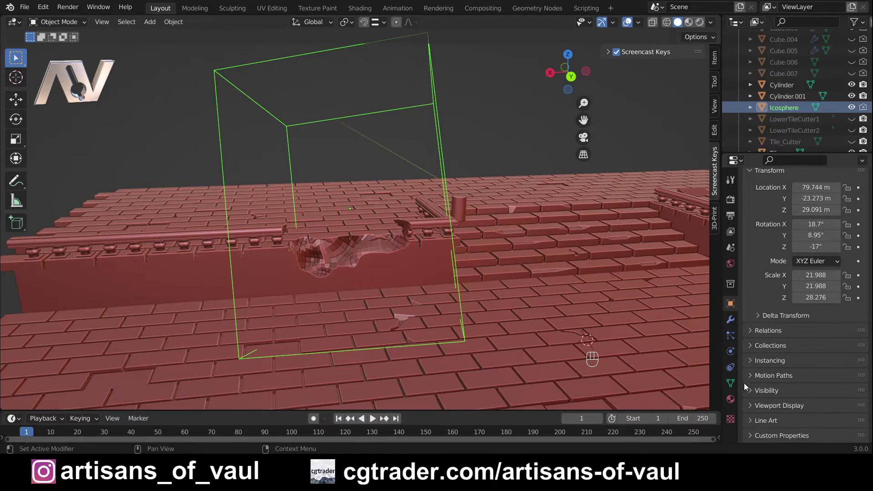
pyautogui.scroll(-7, 769, 379)
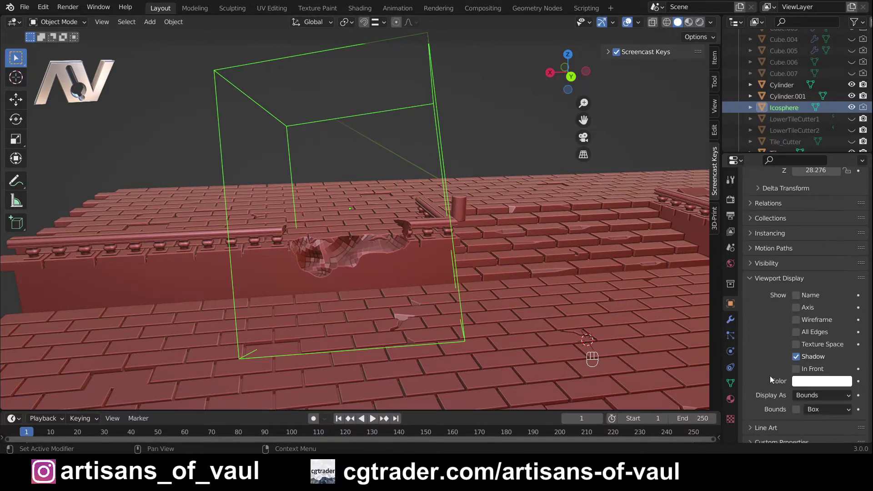
pyautogui.click(814, 389)
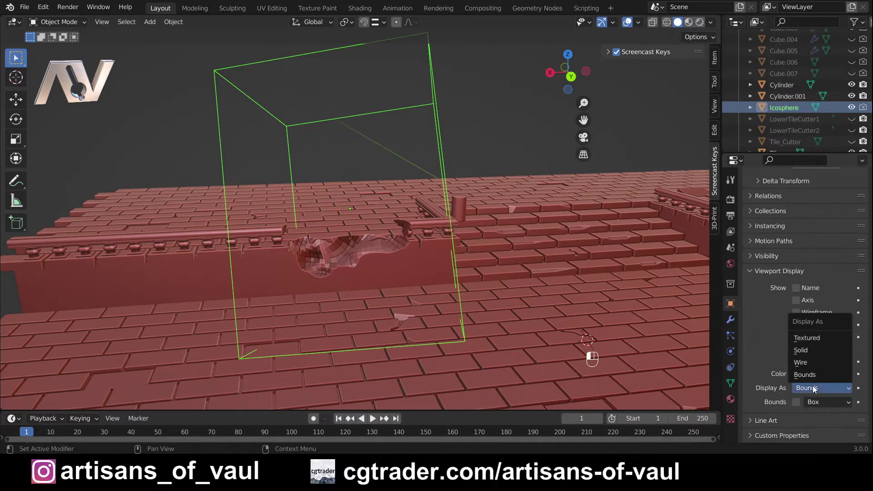
pyautogui.click(806, 363)
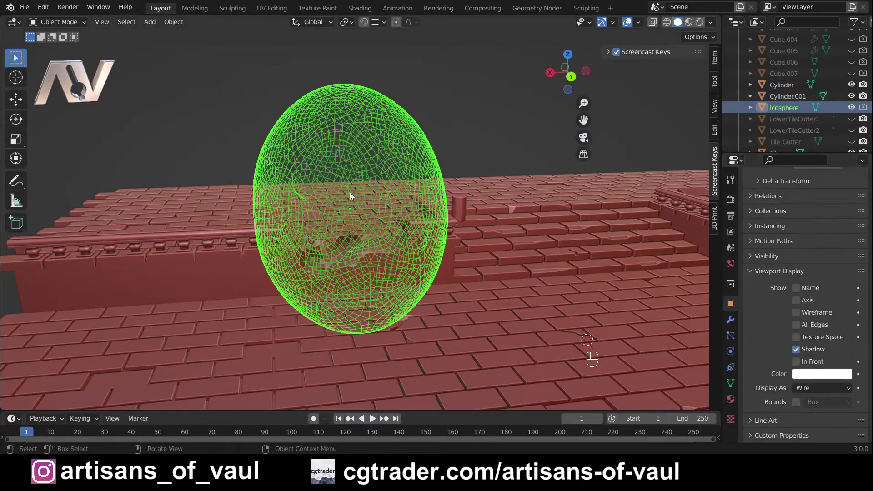
# - Reselect the Icosphere and start lowering it along Z into the tiled wall
pyautogui.moveTo(350, 195); pyautogui.dragTo(273, 189, button='middle')
pyautogui.scroll(5, 351, 192)
pyautogui.keyDown('shift'); pyautogui.moveTo(273, 189); pyautogui.dragTo(408, 264, button='middle'); pyautogui.keyUp('shift')
pyautogui.scroll(1, 419, 254)
pyautogui.click(373, 220)
pyautogui.click(347, 298)
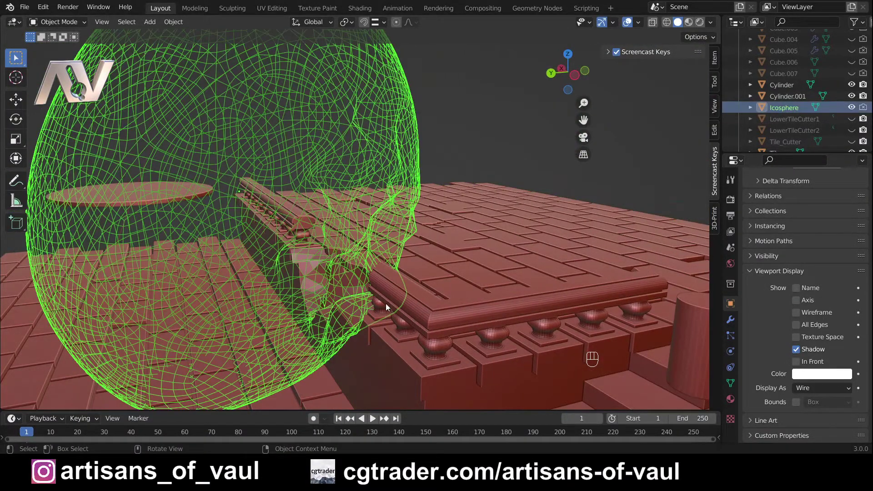
pyautogui.press('g')
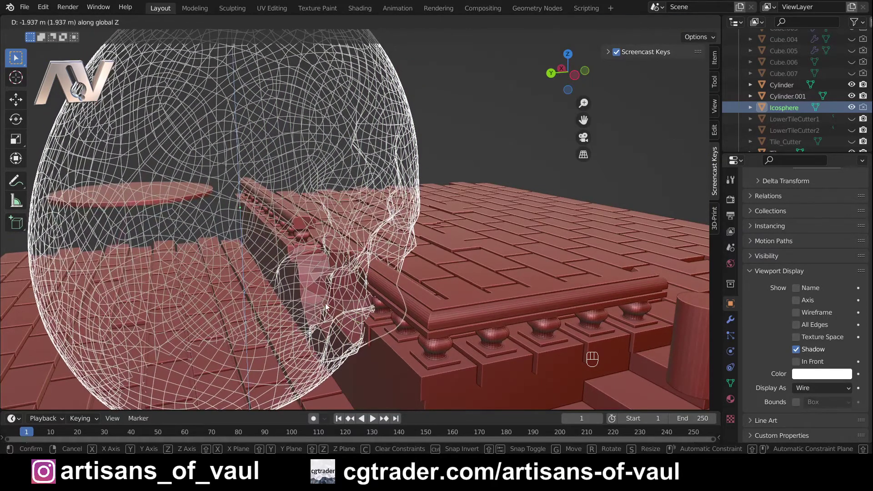
# - Lower the Icosphere to -1.0869 m in Z so it carves a hole into the wall
pyautogui.click(326, 303)
pyautogui.moveTo(325, 303); pyautogui.dragTo(432, 312, button='middle')
pyautogui.press('g')
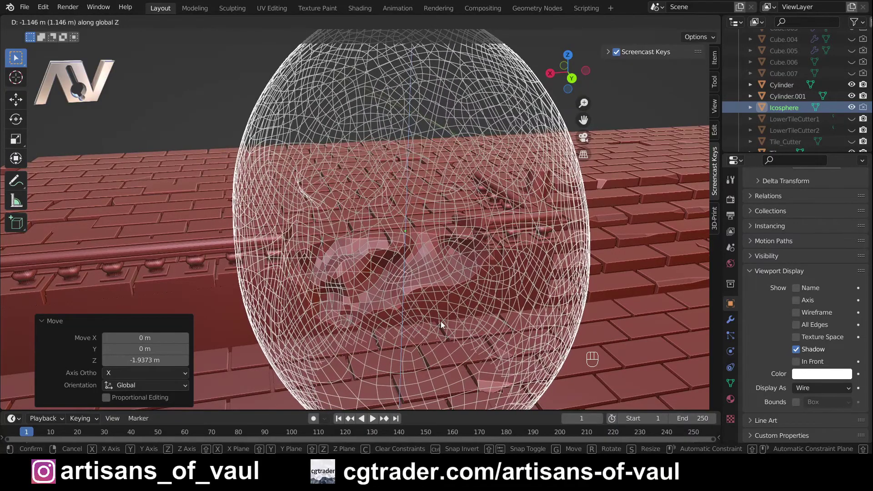
pyautogui.click(337, 299)
pyautogui.moveTo(337, 299); pyautogui.dragTo(406, 257, button='middle')
pyautogui.scroll(5, 402, 255)
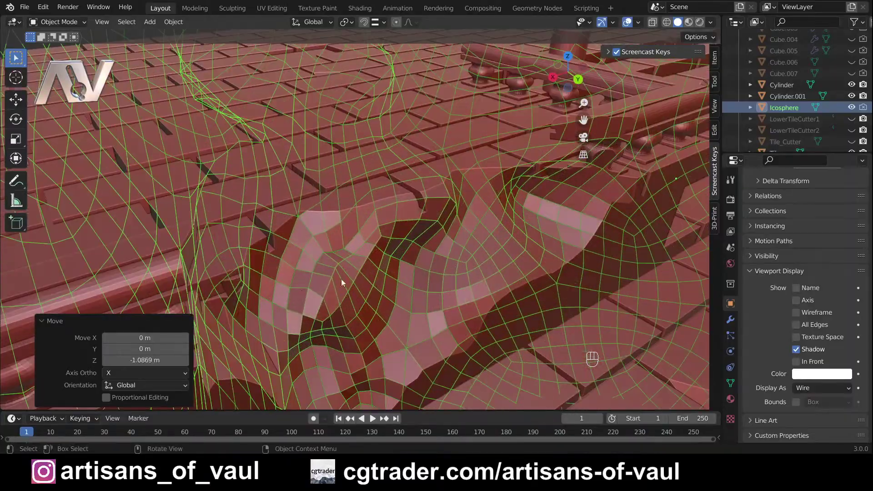
pyautogui.moveTo(300, 291); pyautogui.dragTo(249, 269, button='middle')
pyautogui.scroll(-3, 272, 268)
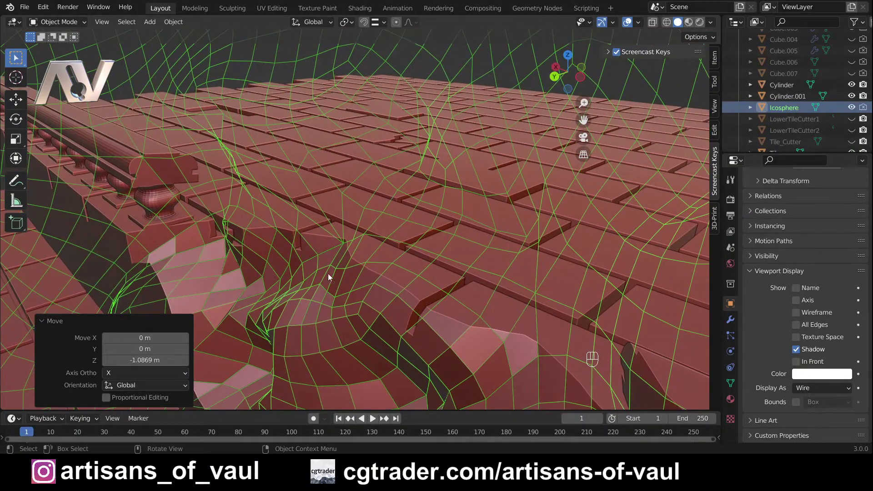
pyautogui.scroll(2, 365, 285)
pyautogui.scroll(4, 229, 259)
pyautogui.keyDown('shift'); pyautogui.moveTo(229, 258); pyautogui.dragTo(400, 256, button='middle'); pyautogui.keyUp('shift')
pyautogui.scroll(-5, 400, 256)
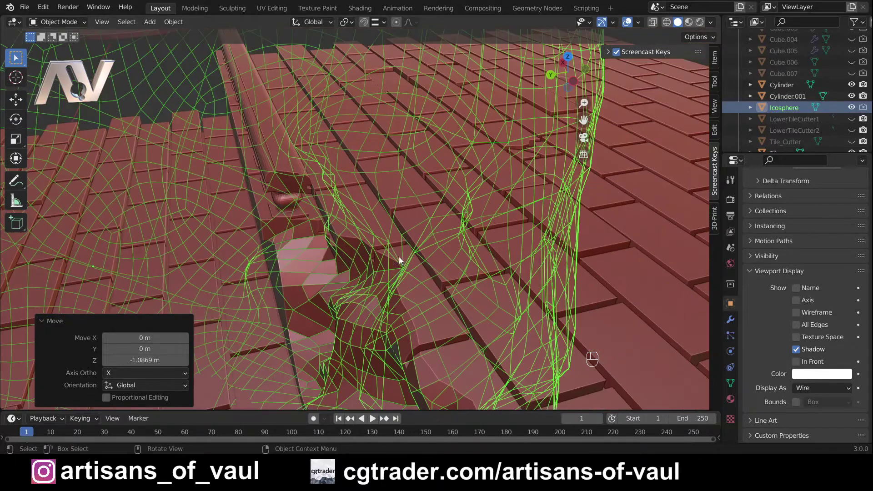
# - Shift the Icosphere -0.55 m along Y, deepening the gouge through wall and railing
pyautogui.press('g')
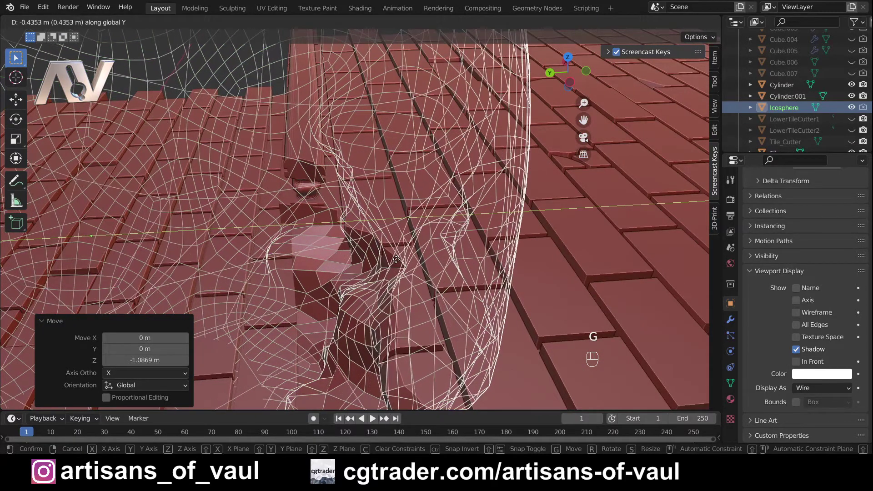
pyautogui.click(396, 263)
pyautogui.scroll(4, 336, 238)
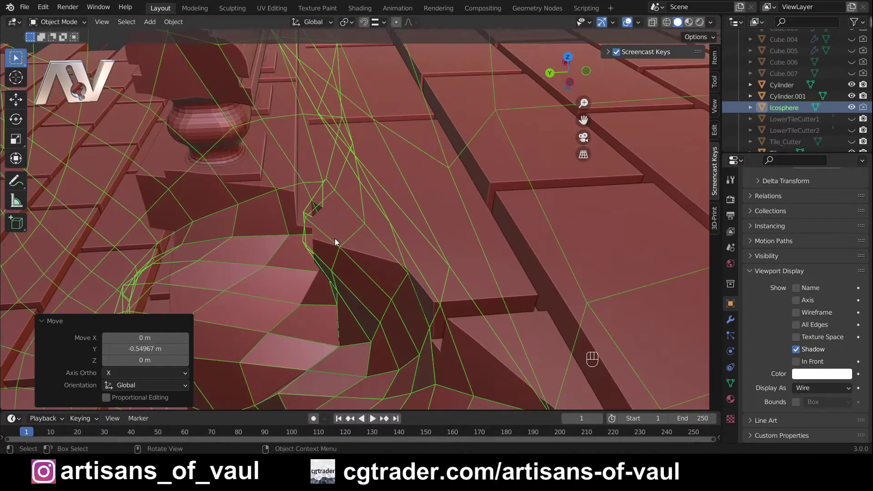
pyautogui.moveTo(327, 237); pyautogui.dragTo(280, 217, button='middle')
pyautogui.scroll(-3, 391, 230)
pyautogui.moveTo(465, 277); pyautogui.dragTo(336, 233, button='middle')
pyautogui.scroll(-4, 405, 257)
pyautogui.scroll(-2, 297, 181)
pyautogui.scroll(1, 363, 239)
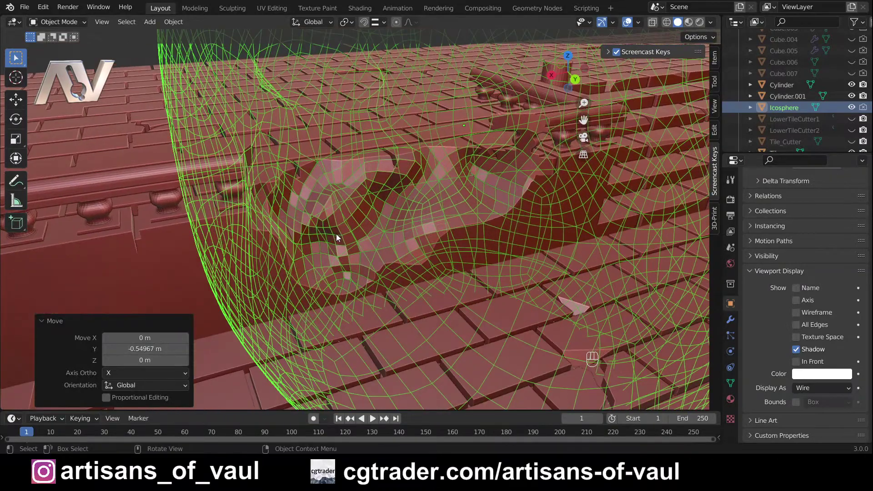
# - Hide the Icosphere to inspect the hole, then make it visible again from the outliner
pyautogui.press('h')
pyautogui.moveTo(485, 155); pyautogui.dragTo(436, 173, button='middle')
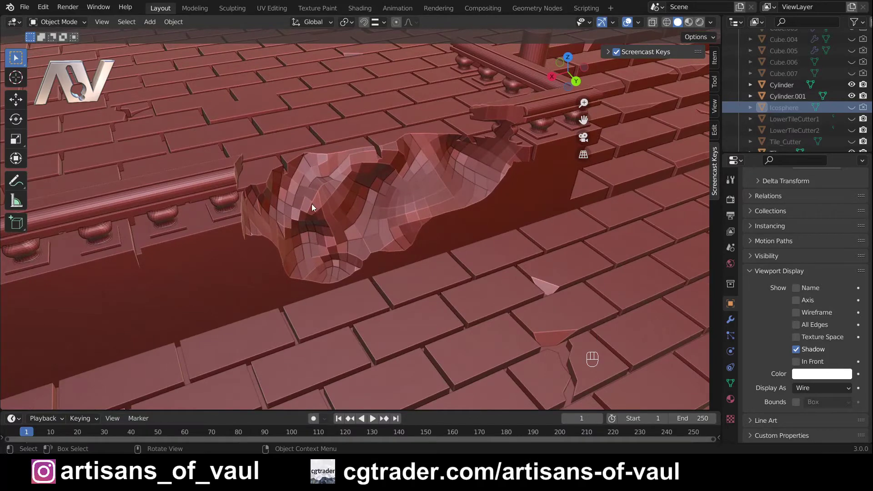
pyautogui.scroll(4, 335, 207)
pyautogui.moveTo(336, 206)
pyautogui.mouseDown(button='middle')
pyautogui.moveTo(278, 190)
pyautogui.moveTo(358, 195)
pyautogui.moveTo(356, 174)
pyautogui.mouseUp(button='middle')
pyautogui.scroll(-3, 359, 185)
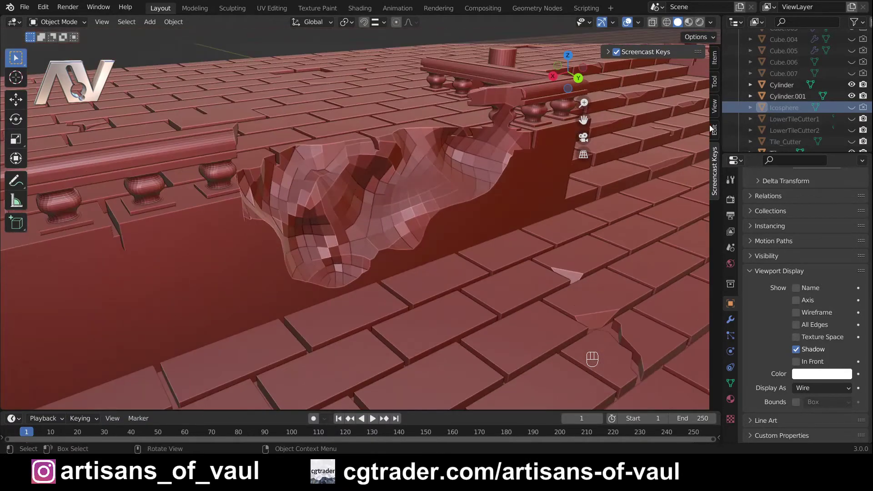
pyautogui.click(850, 106)
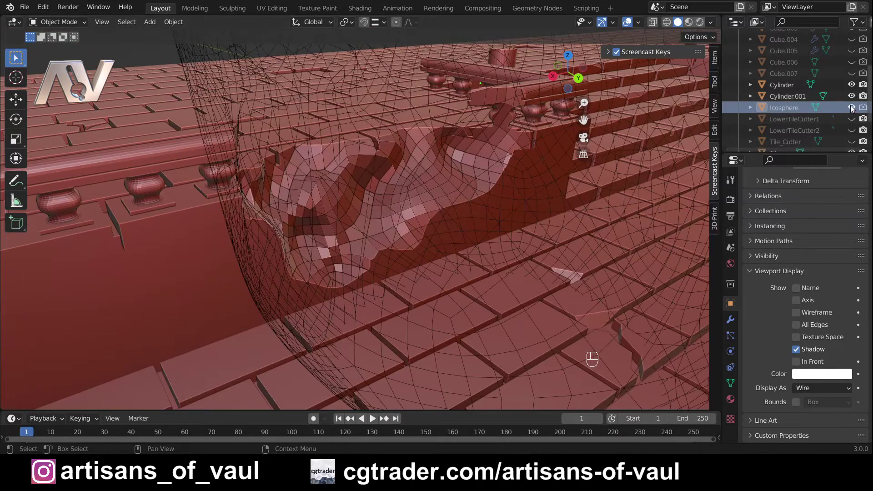
# - Add a Subdivision Surface modifier to the Icosphere with Levels Viewport set to 2
pyautogui.click(290, 244)
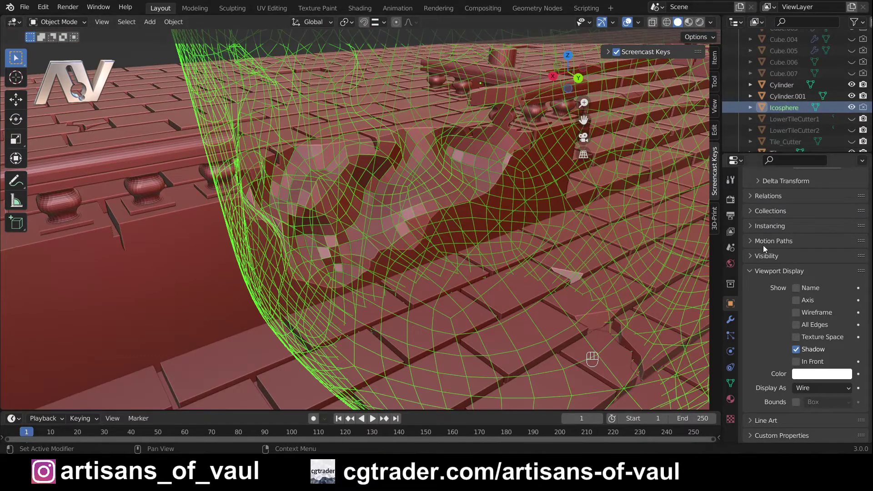
pyautogui.click(729, 320)
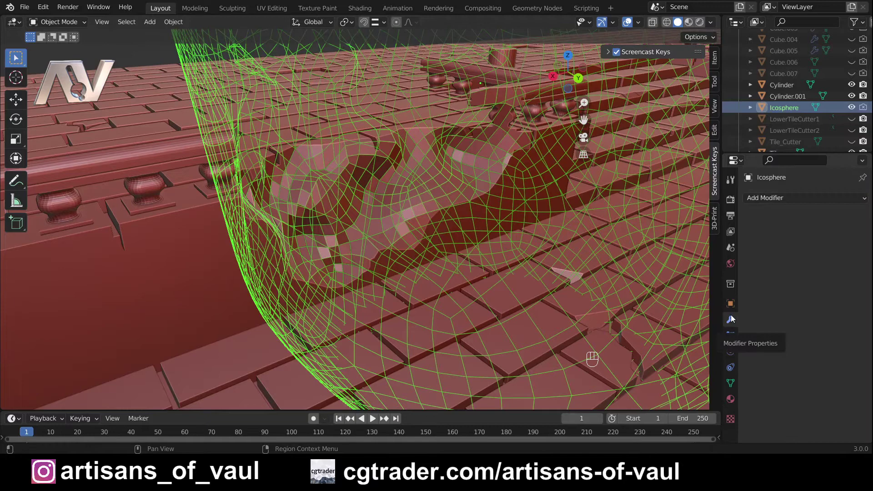
pyautogui.click(778, 198)
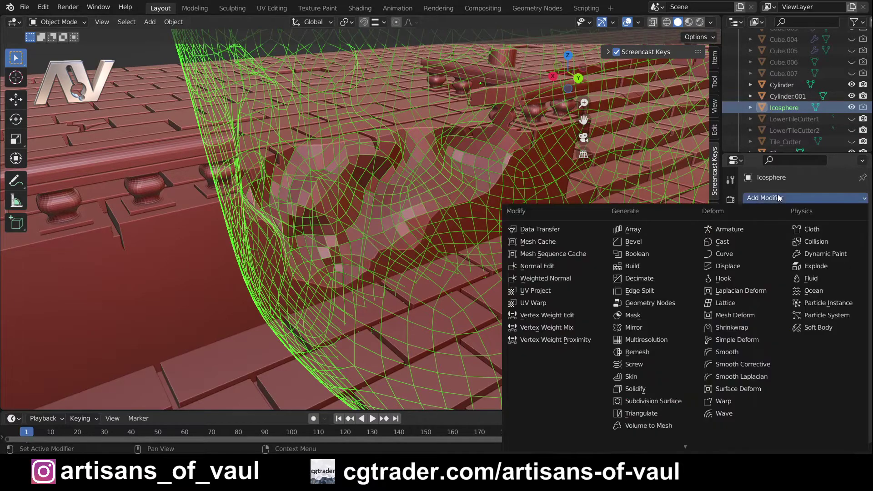
pyautogui.click(652, 401)
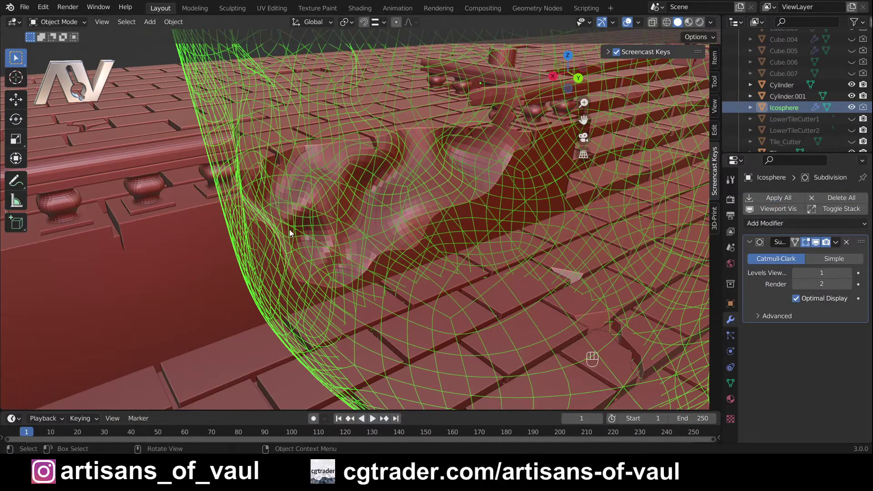
pyautogui.scroll(6, 291, 233)
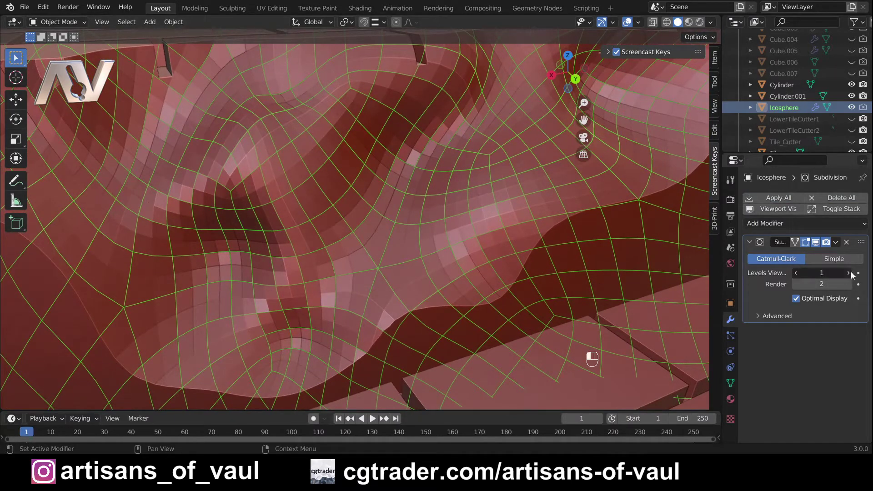
pyautogui.click(848, 273)
pyautogui.scroll(-6, 576, 184)
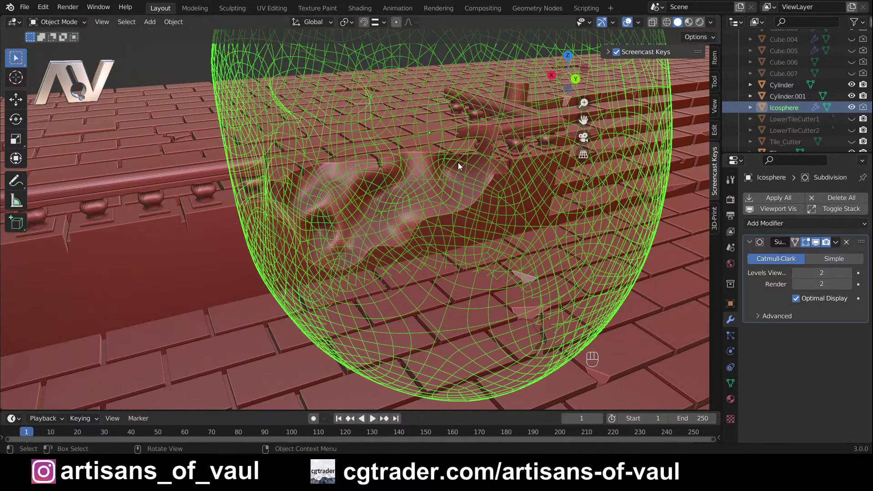
# - Hide the Icosphere and inspect the smoothly rounded hole in the wall
pyautogui.press('h')
pyautogui.moveTo(457, 162)
pyautogui.mouseDown(button='middle')
pyautogui.moveTo(332, 187)
pyautogui.moveTo(280, 182)
pyautogui.moveTo(297, 173)
pyautogui.moveTo(418, 225)
pyautogui.moveTo(542, 207)
pyautogui.moveTo(516, 220)
pyautogui.moveTo(385, 214)
pyautogui.moveTo(466, 211)
pyautogui.moveTo(404, 229)
pyautogui.moveTo(375, 222)
pyautogui.moveTo(431, 218)
pyautogui.moveTo(462, 200)
pyautogui.moveTo(402, 210)
pyautogui.moveTo(375, 203)
pyautogui.moveTo(329, 247)
pyautogui.moveTo(457, 223)
pyautogui.moveTo(433, 225)
pyautogui.mouseUp(button='middle')
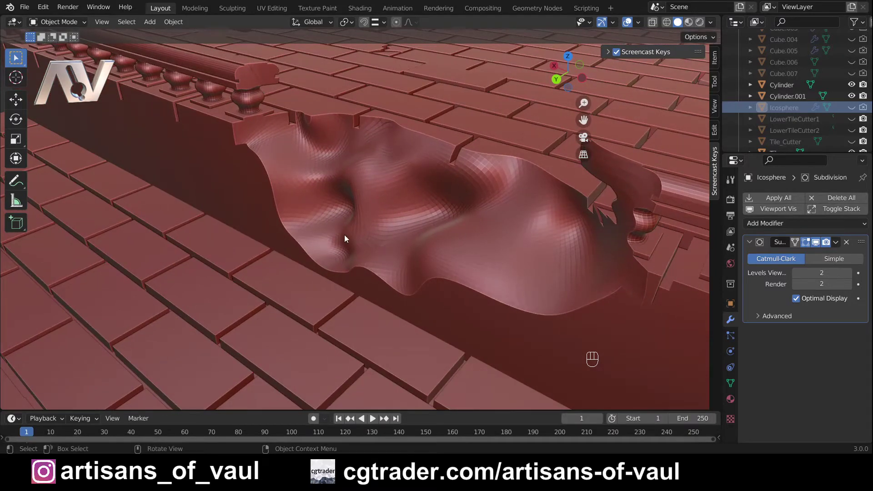
pyautogui.scroll(-6, 344, 230)
pyautogui.scroll(8, 353, 216)
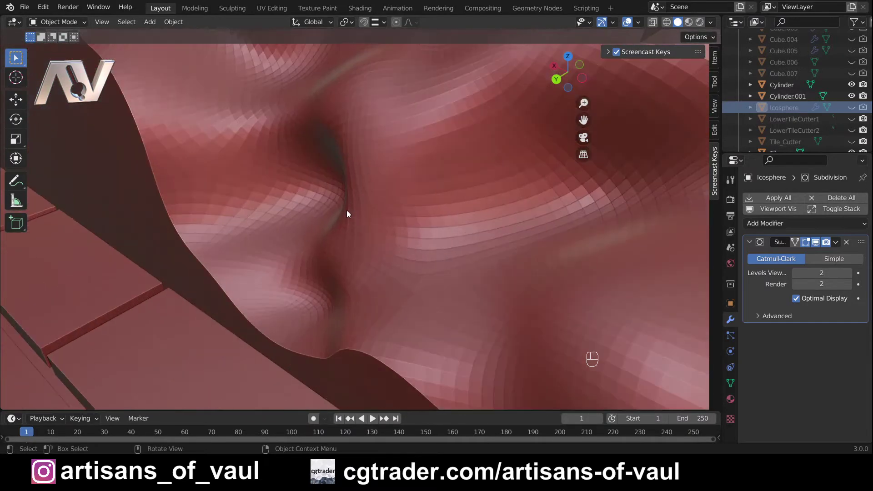
pyautogui.moveTo(347, 212)
pyautogui.mouseDown(button='middle')
pyautogui.moveTo(451, 174)
pyautogui.moveTo(362, 220)
pyautogui.moveTo(365, 206)
pyautogui.mouseUp(button='middle')
pyautogui.scroll(-5, 452, 174)
pyautogui.scroll(-5, 375, 201)
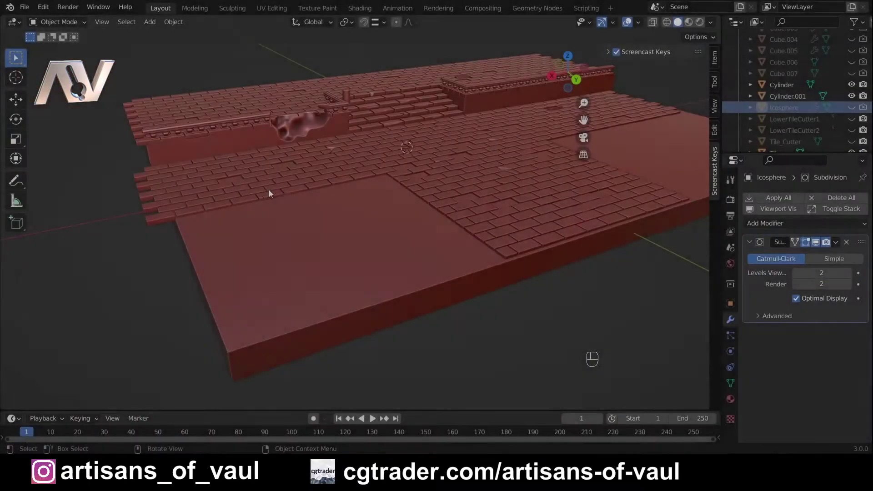
pyautogui.scroll(3, 267, 198)
pyautogui.moveTo(265, 203); pyautogui.dragTo(362, 272, button='middle')
# - Union the Tiles object into the slab Cube with Bool Tool and apply all modifiers
pyautogui.click(362, 272)
pyautogui.moveTo(310, 266); pyautogui.dragTo(340, 250, button='middle')
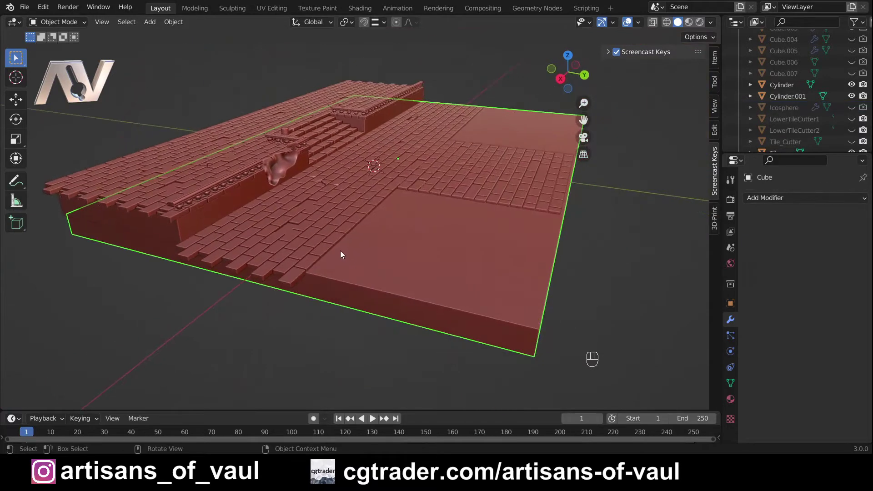
pyautogui.click(325, 246)
pyautogui.moveTo(389, 271); pyautogui.dragTo(390, 260, button='middle')
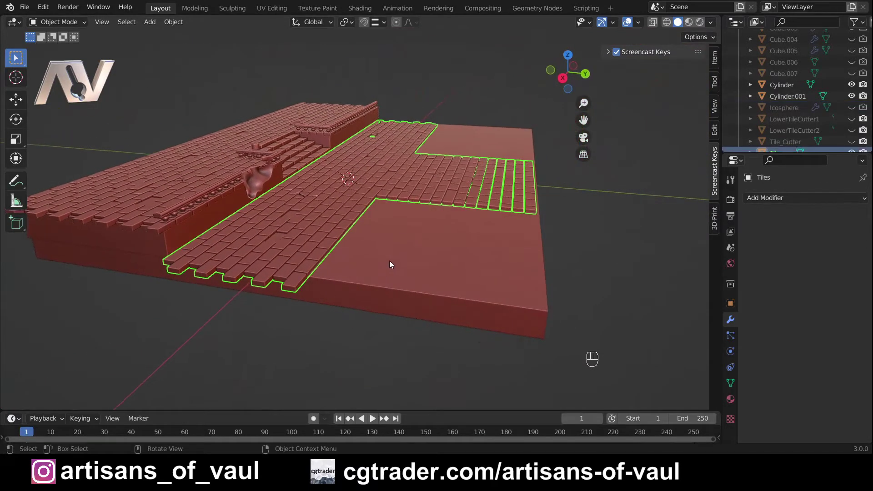
pyautogui.keyDown('shift'); pyautogui.click(416, 252); pyautogui.keyUp('shift')
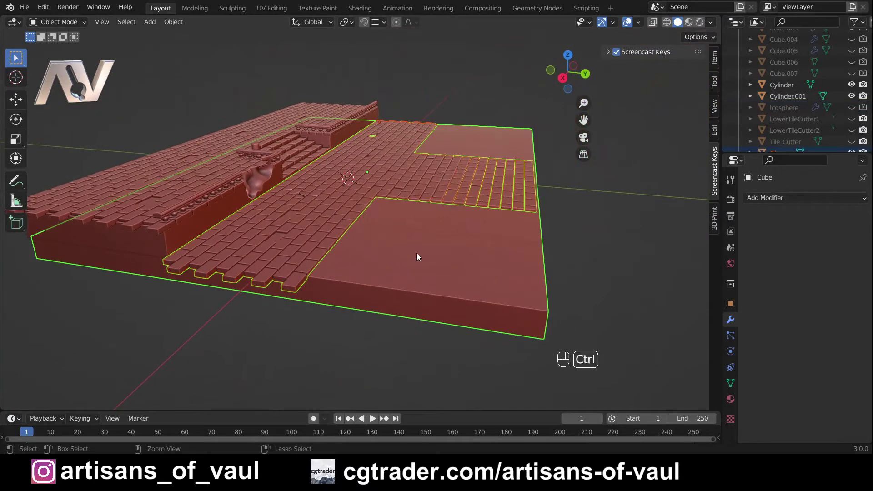
pyautogui.press('ctrl+KP_Add')
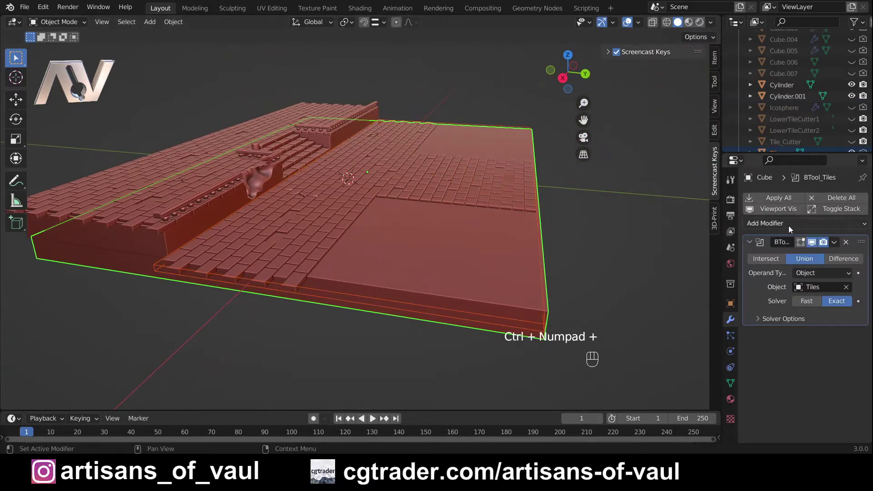
pyautogui.click(775, 197)
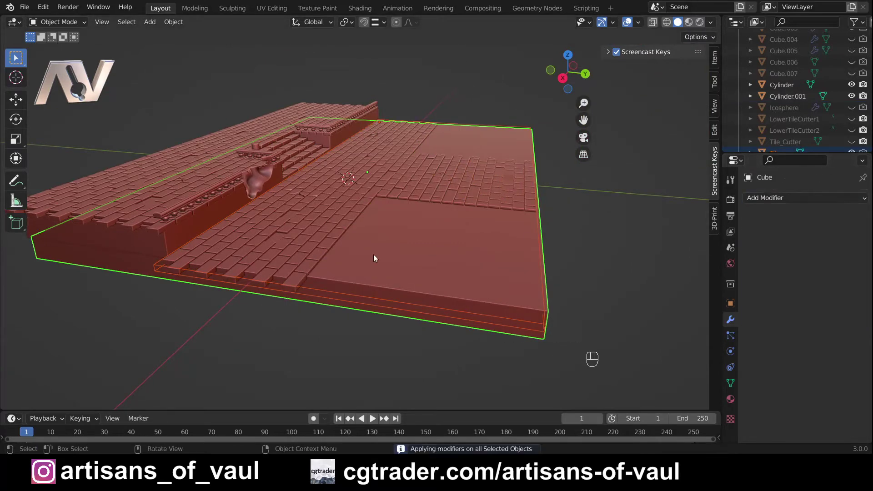
# - Hide the flat Tiles slab, then union Cube.002 into the base Cube and apply all
pyautogui.moveTo(373, 255); pyautogui.dragTo(304, 247, button='middle')
pyautogui.moveTo(232, 225); pyautogui.dragTo(274, 233, button='middle')
pyautogui.click(312, 248)
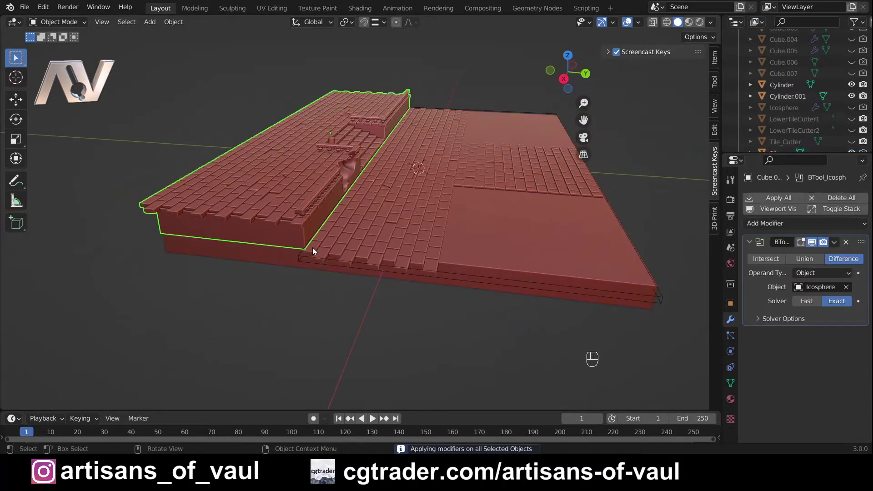
pyautogui.click(436, 275)
pyautogui.press('h')
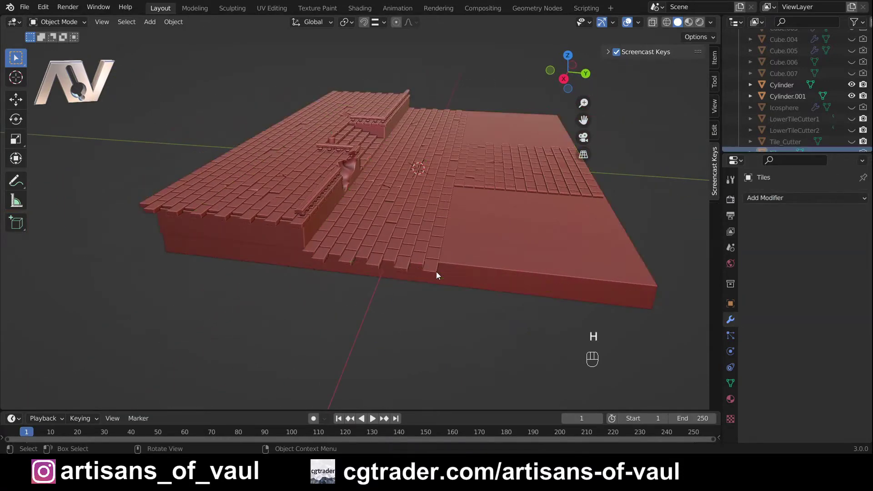
pyautogui.keyDown('shift'); pyautogui.click(259, 226); pyautogui.keyUp('shift')
pyautogui.keyDown('shift'); pyautogui.click(512, 247); pyautogui.keyUp('shift')
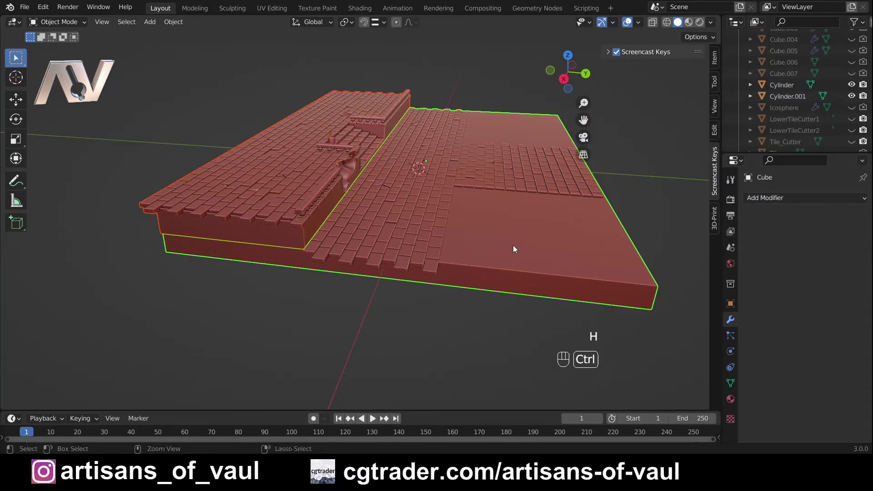
pyautogui.press('ctrl+KP_Add')
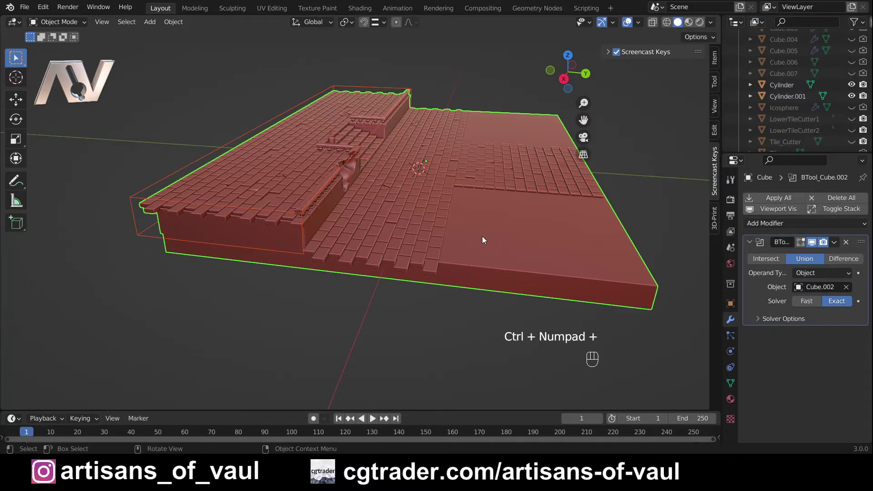
pyautogui.click(790, 200)
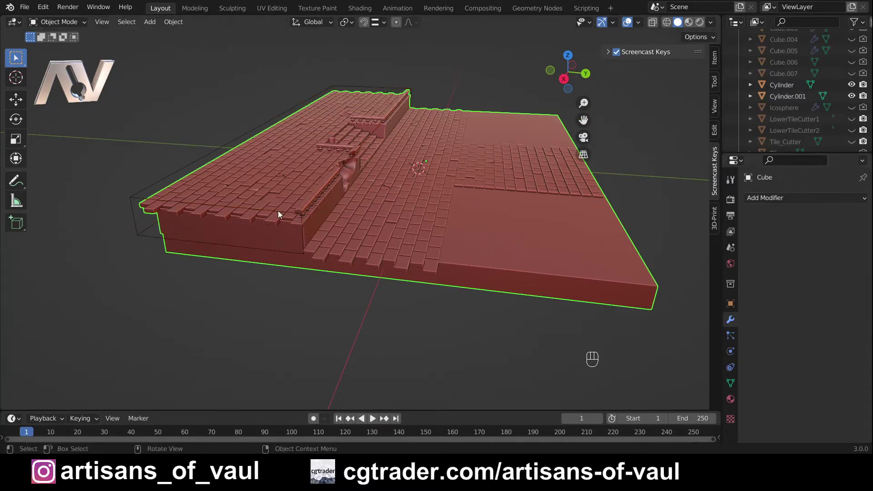
# - Hide the leftover wireframe cutter box and reselect the tile base
pyautogui.click(277, 210)
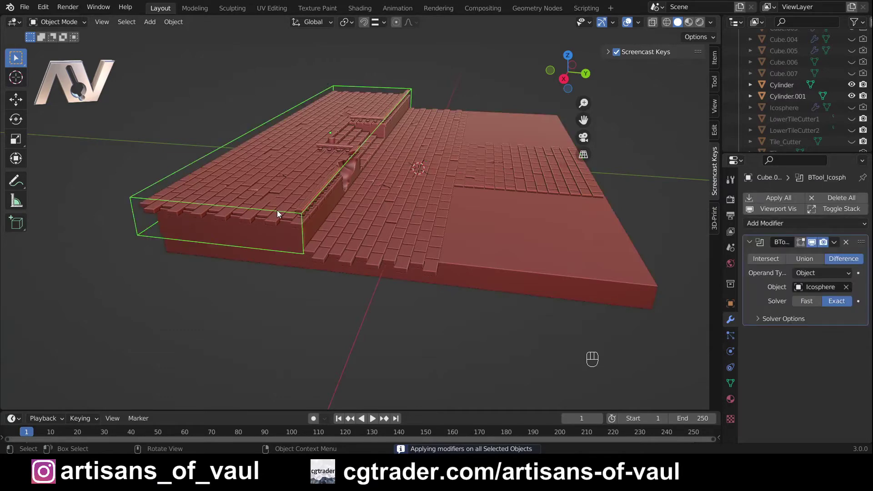
pyautogui.press('h')
pyautogui.moveTo(375, 204); pyautogui.dragTo(324, 205, button='middle')
pyautogui.click(377, 204)
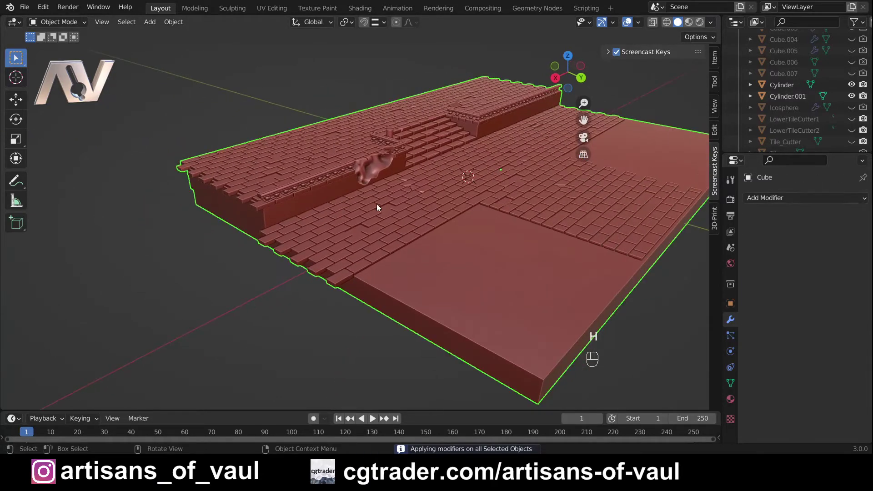
pyautogui.moveTo(377, 207); pyautogui.dragTo(707, 249, button='middle')
pyautogui.moveTo(1, 302); pyautogui.dragTo(34, 307, button='middle')
pyautogui.moveTo(268, 250); pyautogui.dragTo(235, 299, button='middle')
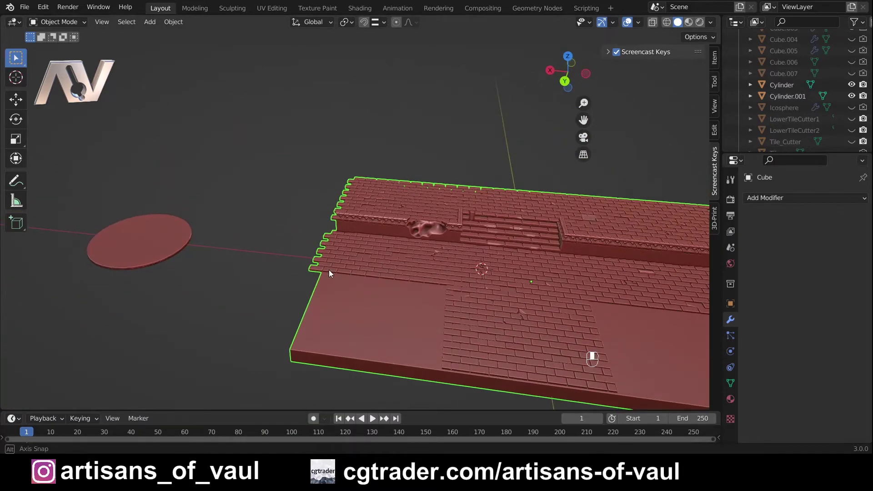
pyautogui.moveTo(329, 269); pyautogui.dragTo(333, 218, button='middle')
pyautogui.scroll(3, 348, 249)
pyautogui.scroll(-4, 328, 250)
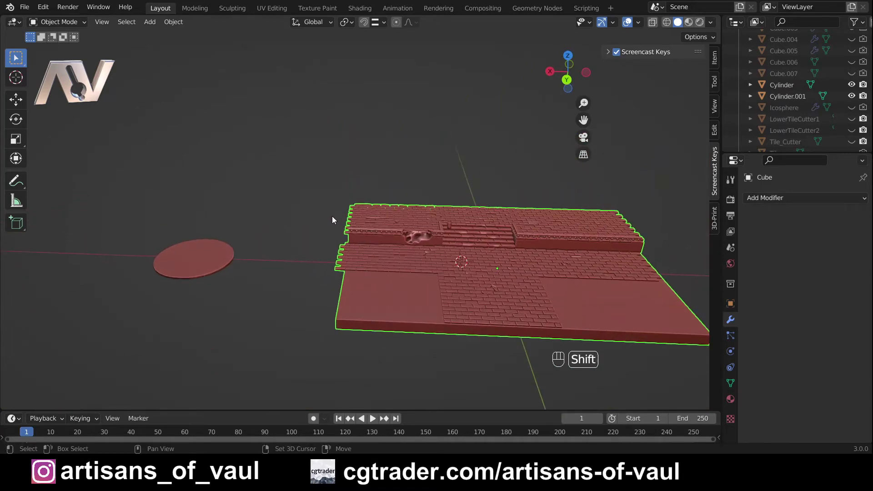
# - Add a new mesh cube, Cube.008, to the scene
pyautogui.hotkey('shift', 'a')
pyautogui.moveTo(332, 217)
pyautogui.click(389, 231)
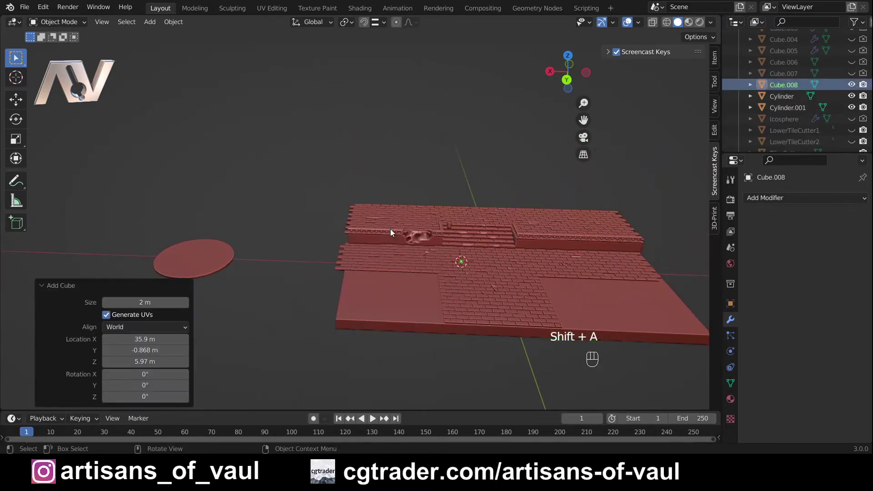
pyautogui.scroll(-4, 390, 231)
pyautogui.scroll(6, 414, 239)
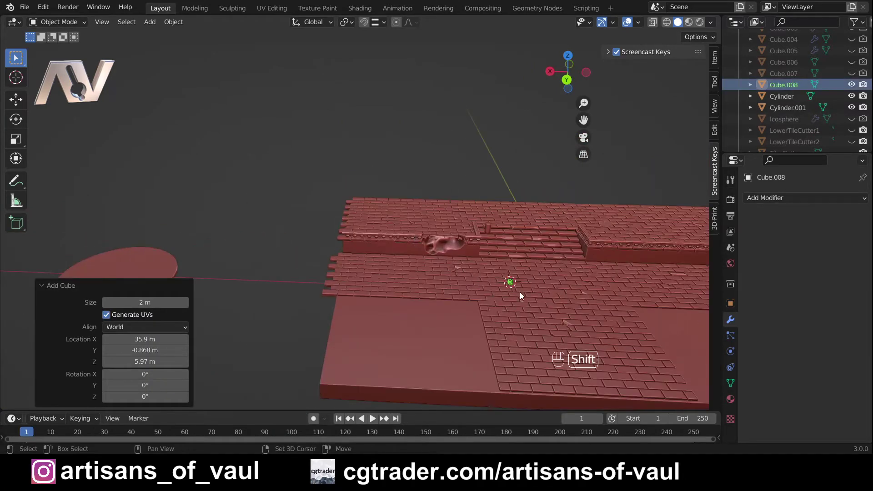
pyautogui.keyDown('shift'); pyautogui.moveTo(520, 291); pyautogui.dragTo(437, 241, button='middle'); pyautogui.keyUp('shift')
# - Enlarge the cube, stretch it 4.187 times along Y into a long block, and move it along X
pyautogui.press('s')
pyautogui.click(435, 98)
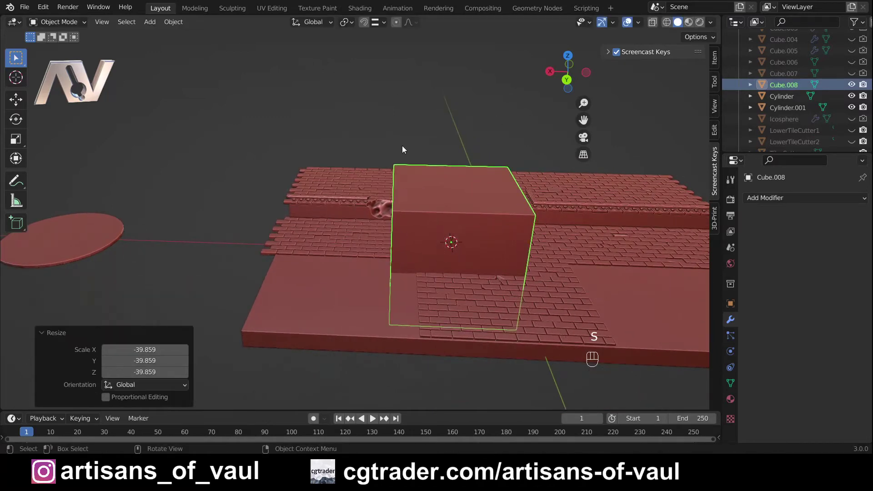
pyautogui.moveTo(403, 146); pyautogui.dragTo(263, 201, button='middle')
pyautogui.press('s')
pyautogui.press('y')
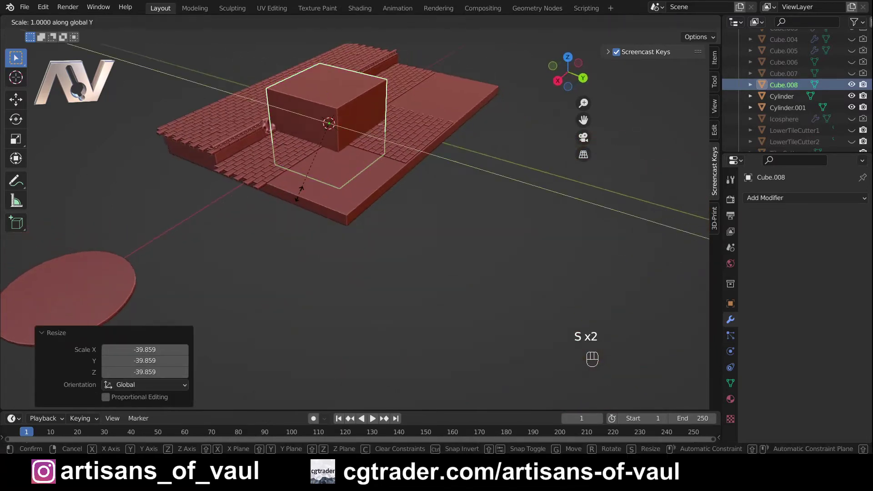
pyautogui.click(595, 306)
pyautogui.moveTo(460, 121); pyautogui.dragTo(334, 211, button='middle')
pyautogui.press('g')
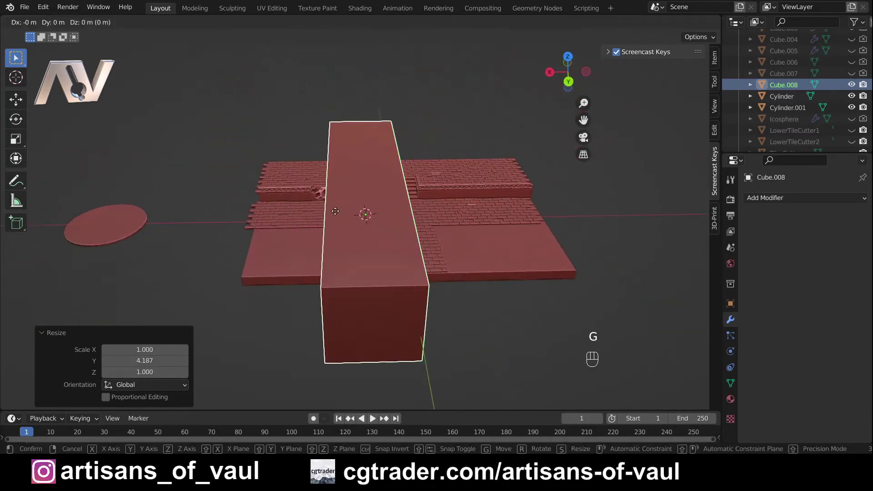
pyautogui.press('x')
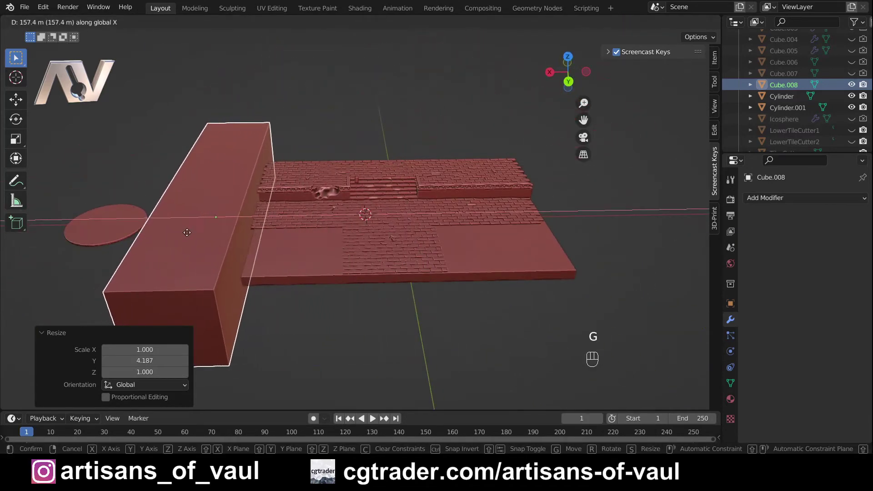
# - Place the block beside the slab's left edge and duplicate it along X to the right side as Cube.009
pyautogui.click(192, 236)
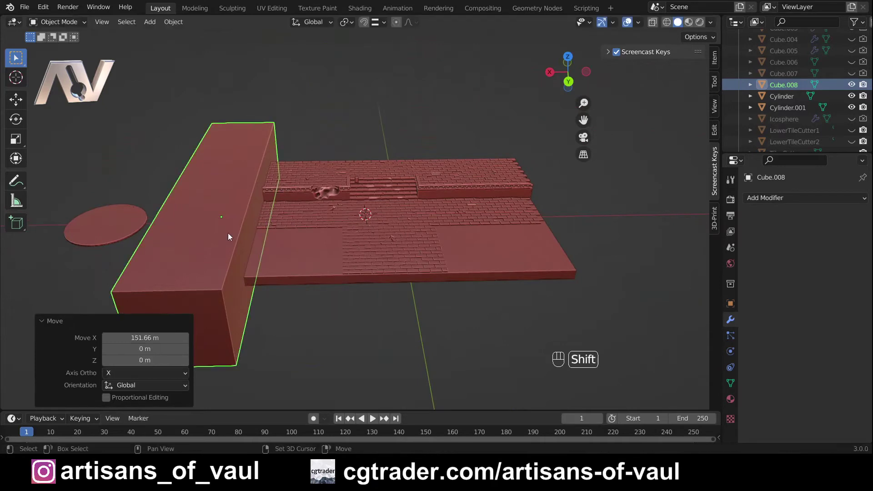
pyautogui.hotkey('shift', 'd')
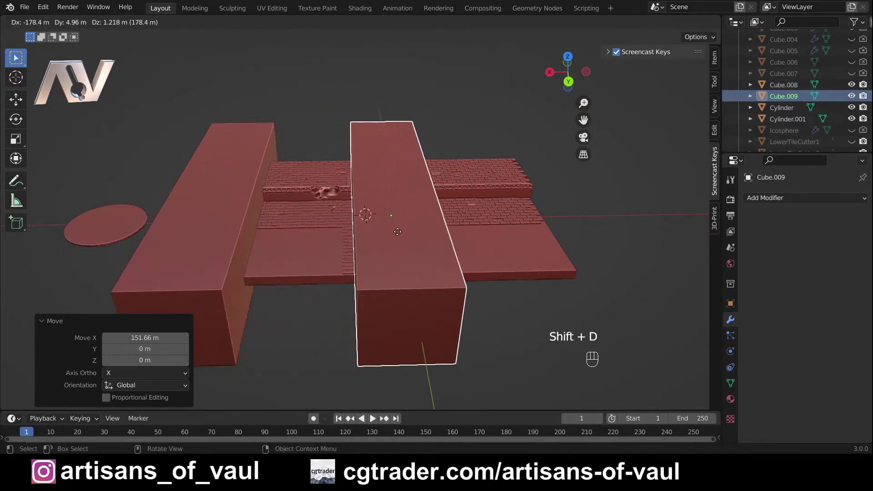
pyautogui.press('y')
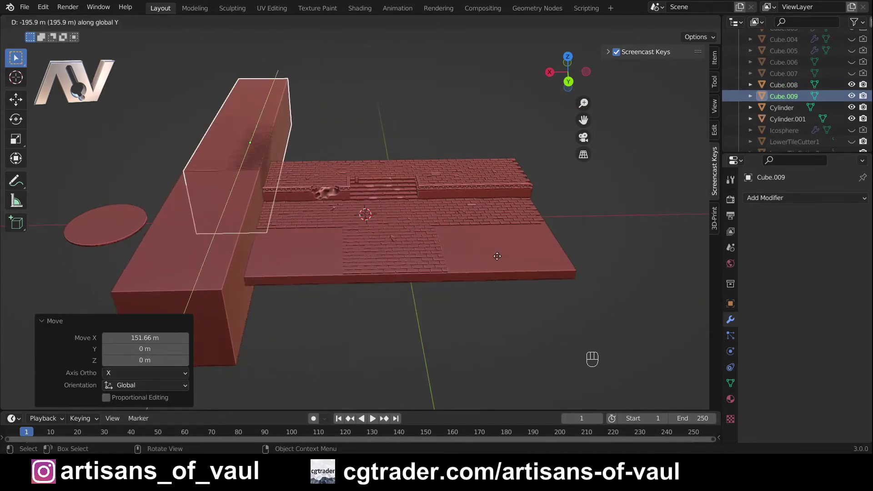
pyautogui.press('x')
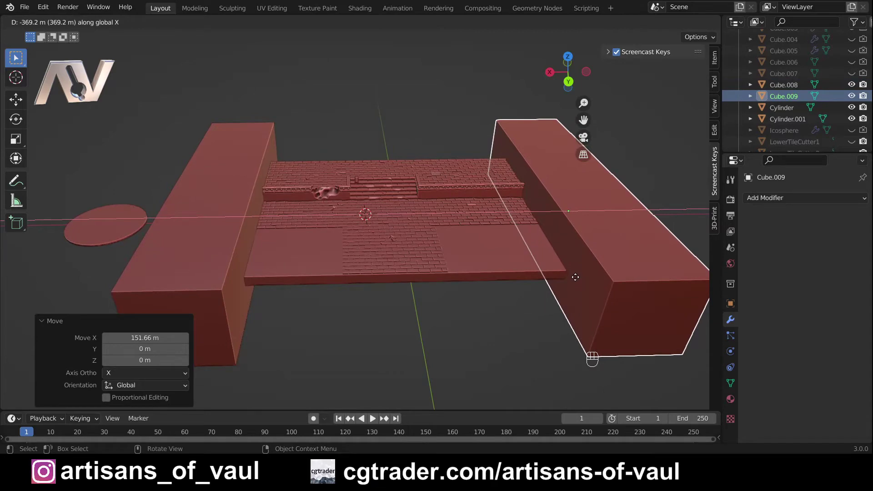
pyautogui.click(567, 264)
# - Move Cube.008 along X to 3.1554 m so it lines up with the ledge end
pyautogui.keyDown('shift'); pyautogui.moveTo(542, 214); pyautogui.dragTo(405, 250, button='middle'); pyautogui.keyUp('shift')
pyautogui.scroll(6, 409, 249)
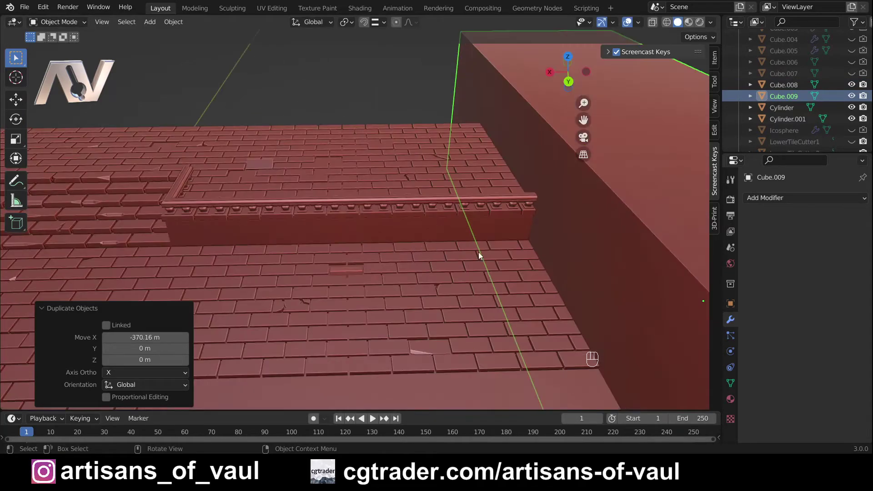
pyautogui.keyDown('shift'); pyautogui.moveTo(479, 252); pyautogui.dragTo(330, 233, button='middle'); pyautogui.keyUp('shift')
pyautogui.scroll(3, 467, 253)
pyautogui.scroll(-6, 414, 256)
pyautogui.scroll(6, 391, 212)
pyautogui.keyDown('shift'); pyautogui.moveTo(490, 228); pyautogui.dragTo(488, 228, button='middle'); pyautogui.keyUp('shift')
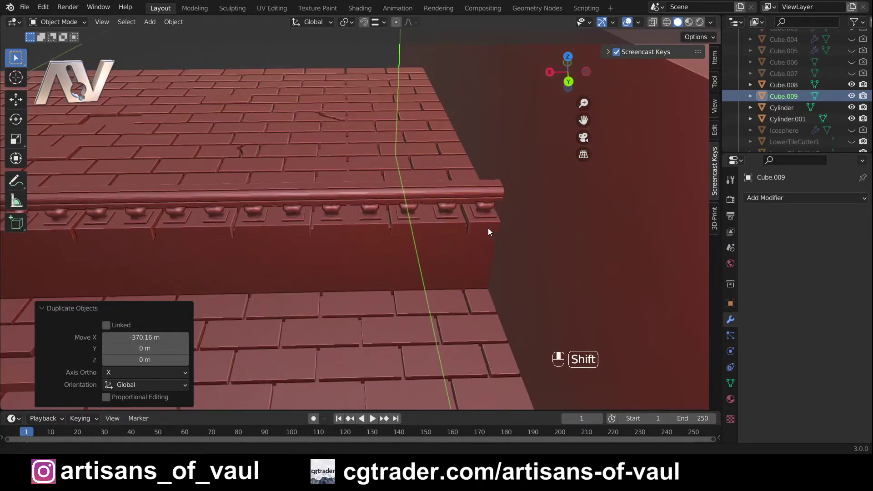
pyautogui.scroll(3, 487, 228)
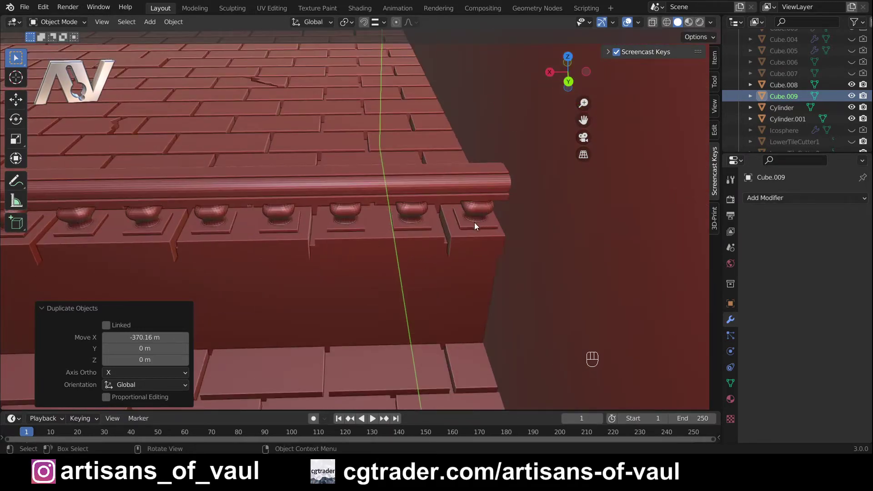
pyautogui.scroll(-6, 473, 222)
pyautogui.scroll(-3, 360, 237)
pyautogui.keyDown('shift'); pyautogui.moveTo(273, 219); pyautogui.dragTo(108, 158, button='middle'); pyautogui.keyUp('shift')
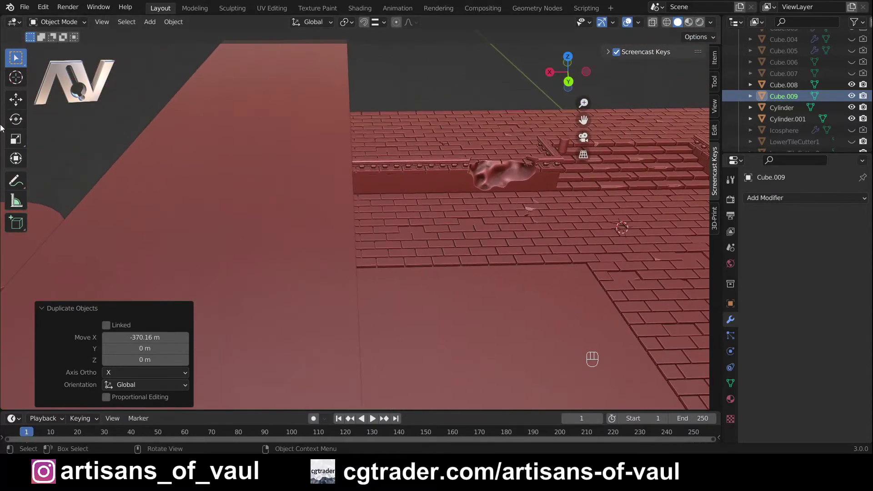
pyautogui.scroll(5, 273, 122)
pyautogui.keyDown('shift'); pyautogui.moveTo(271, 123); pyautogui.dragTo(248, 159, button='middle'); pyautogui.keyUp('shift')
pyautogui.click(281, 185)
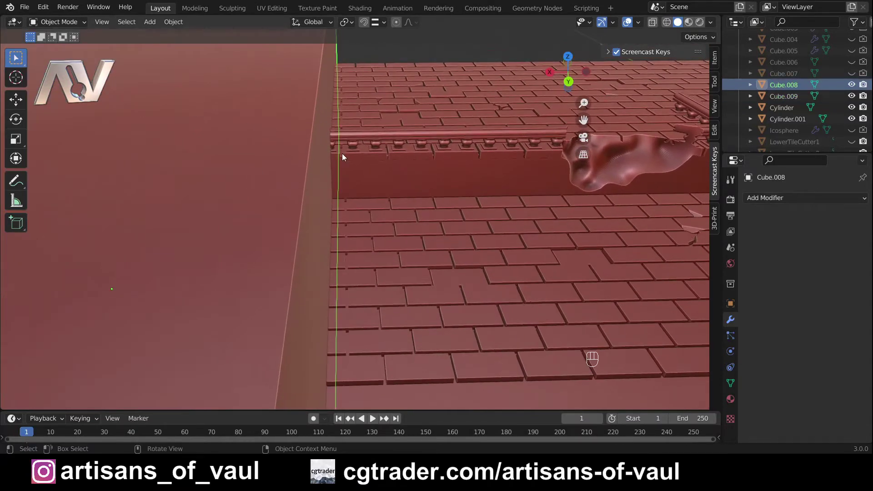
pyautogui.press('g')
pyautogui.press('x')
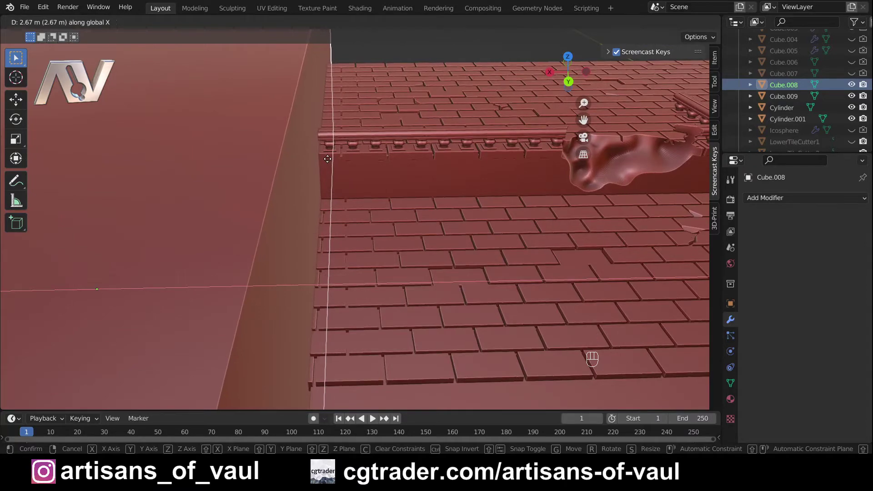
pyautogui.click(324, 159)
# - Select both wall blocks with the tile base as the active object
pyautogui.scroll(-6, 326, 158)
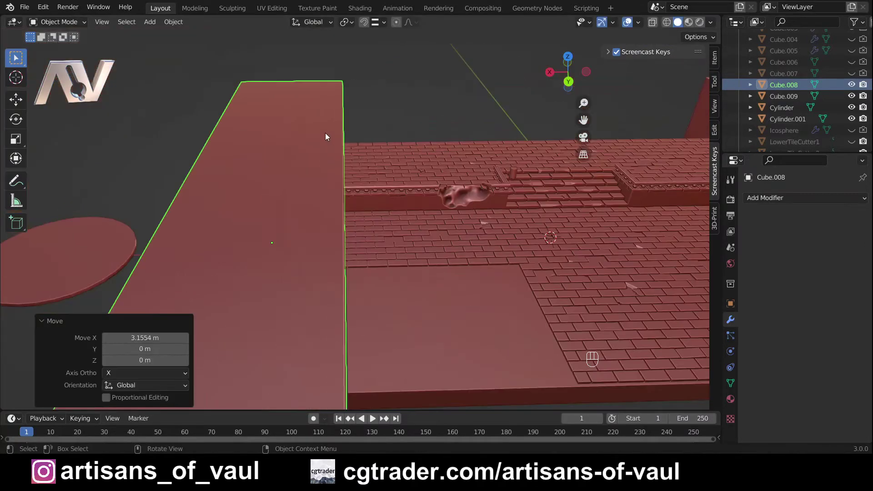
pyautogui.keyDown('shift'); pyautogui.moveTo(326, 133); pyautogui.dragTo(131, 253, button='middle'); pyautogui.keyUp('shift')
pyautogui.moveTo(382, 233); pyautogui.dragTo(188, 204, button='middle')
pyautogui.scroll(-1, 273, 185)
pyautogui.scroll(-2, 324, 219)
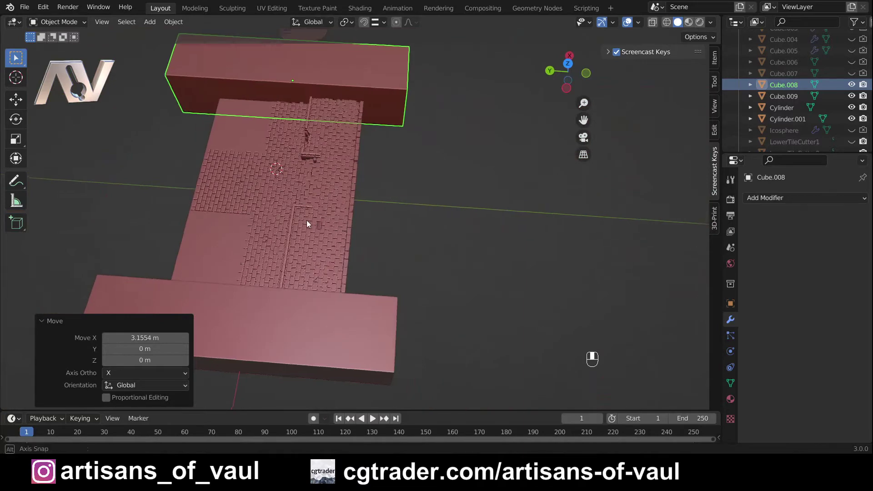
pyautogui.moveTo(306, 220); pyautogui.dragTo(408, 185, button='middle')
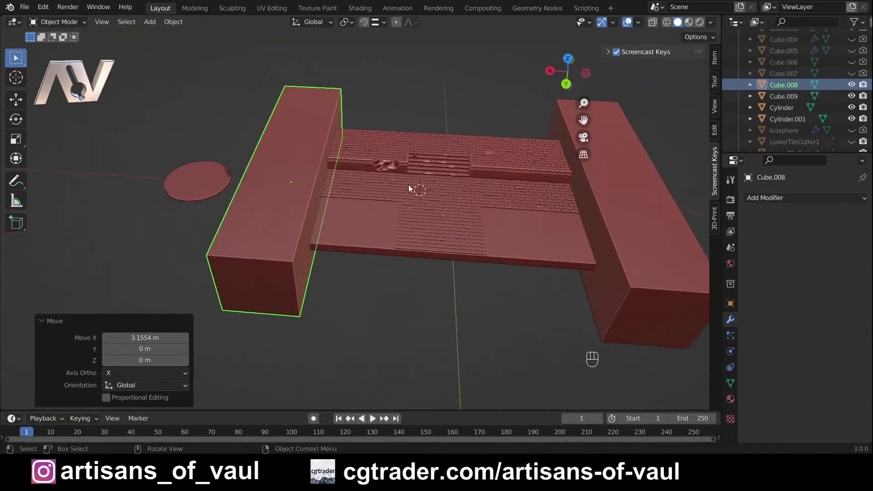
pyautogui.keyDown('shift'); pyautogui.click(624, 213); pyautogui.keyUp('shift')
pyautogui.keyDown('shift'); pyautogui.click(523, 246); pyautogui.keyUp('shift')
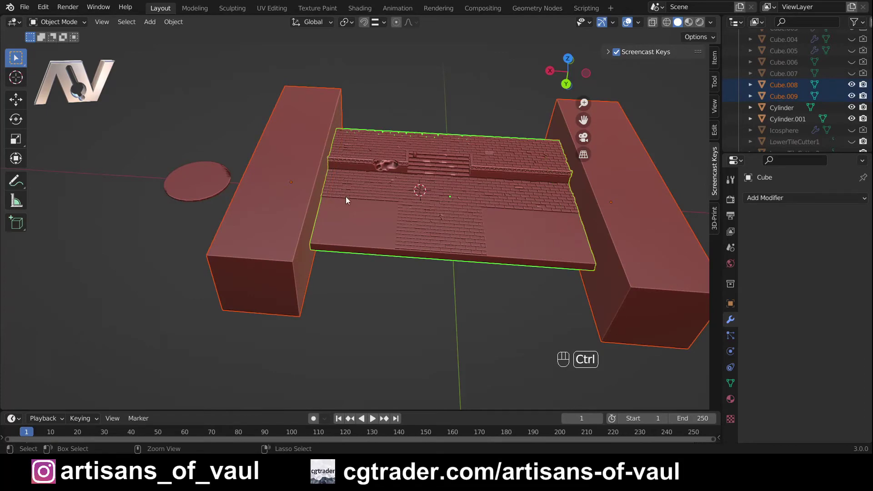
# - Subtract both wall blocks from the slab Cube with a Bool Tool Difference (Ctrl+Numpad-)
pyautogui.press('ctrl+KP_Subtract')
pyautogui.scroll(3, 347, 193)
pyautogui.moveTo(249, 152); pyautogui.dragTo(342, 130, button='middle')
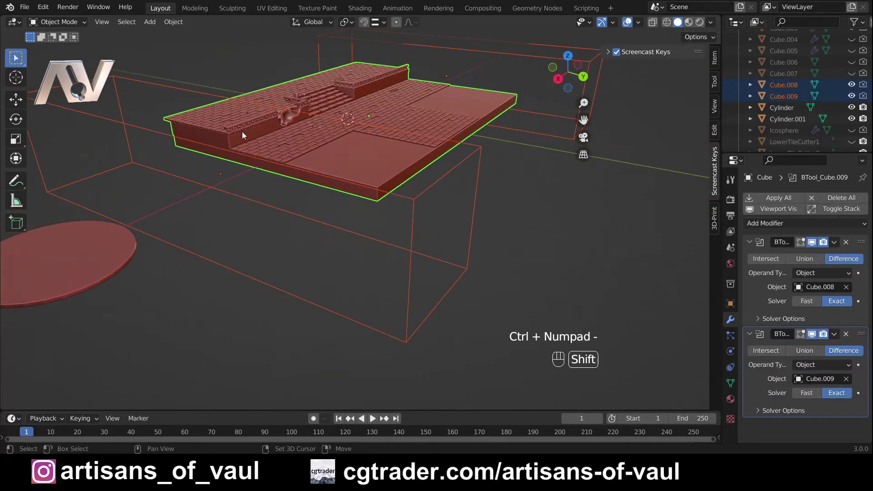
pyautogui.keyDown('shift'); pyautogui.moveTo(242, 133); pyautogui.dragTo(345, 197, button='middle'); pyautogui.keyUp('shift')
pyautogui.moveTo(346, 198); pyautogui.dragTo(373, 219, button='middle')
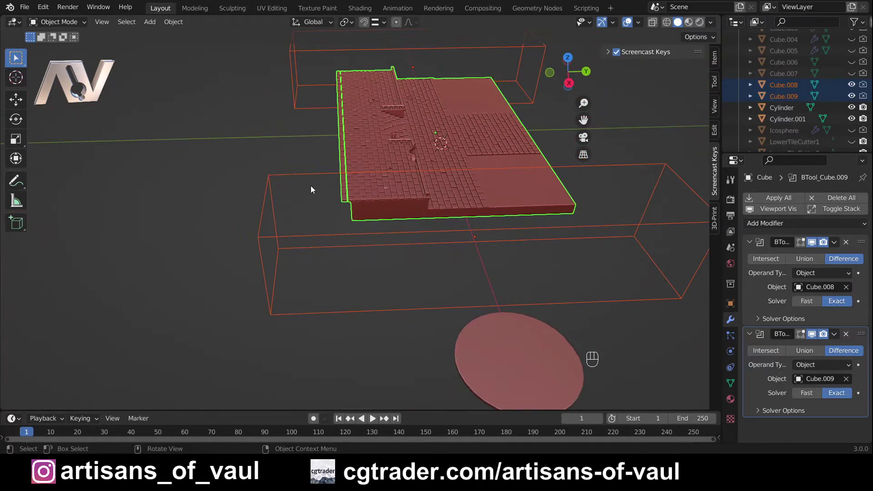
# - Hide the Cube.008 and Cube.009 cutter boxes to reveal the trimmed slab sides
pyautogui.click(296, 94)
pyautogui.press('h')
pyautogui.click(313, 173)
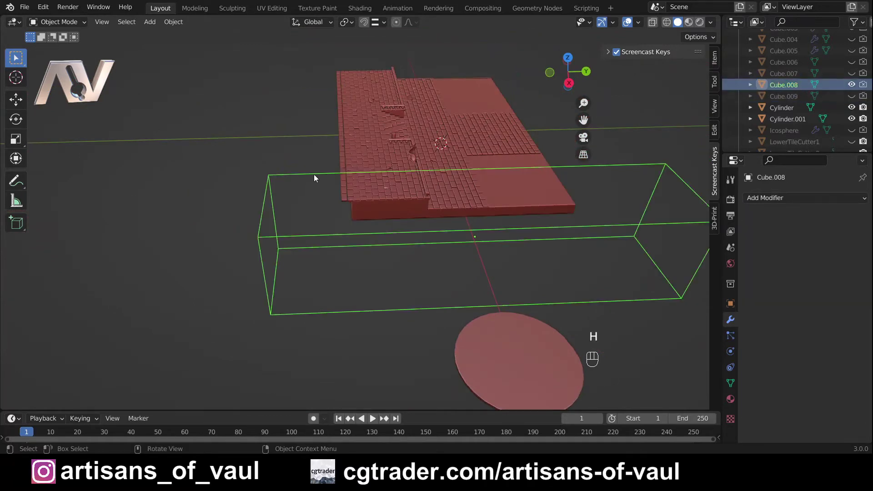
pyautogui.press('h')
pyautogui.keyDown('shift'); pyautogui.moveTo(416, 140); pyautogui.dragTo(313, 187, button='middle'); pyautogui.keyUp('shift')
pyautogui.scroll(5, 367, 227)
pyautogui.keyDown('shift'); pyautogui.moveTo(313, 187); pyautogui.dragTo(361, 246, button='middle'); pyautogui.keyUp('shift')
pyautogui.scroll(-4, 345, 233)
pyautogui.hotkey('shift', 'a')
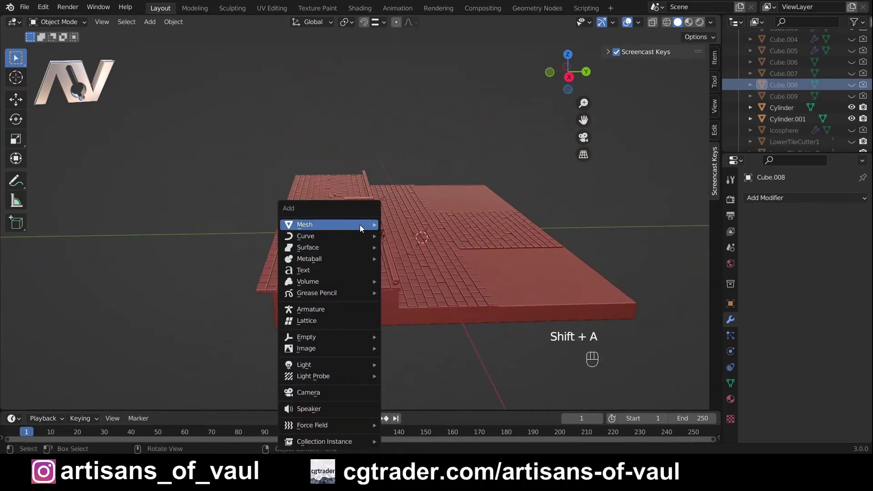
# - Add a new cube (Cube.010) and scale it up beside the brick floor
pyautogui.moveTo(359, 225)
pyautogui.click(415, 236)
pyautogui.scroll(-3, 414, 233)
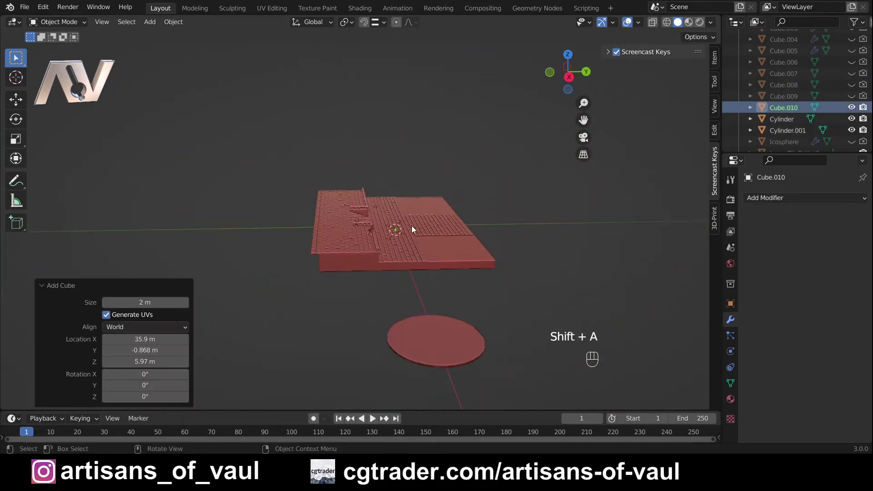
pyautogui.press('s')
pyautogui.click(101, 269)
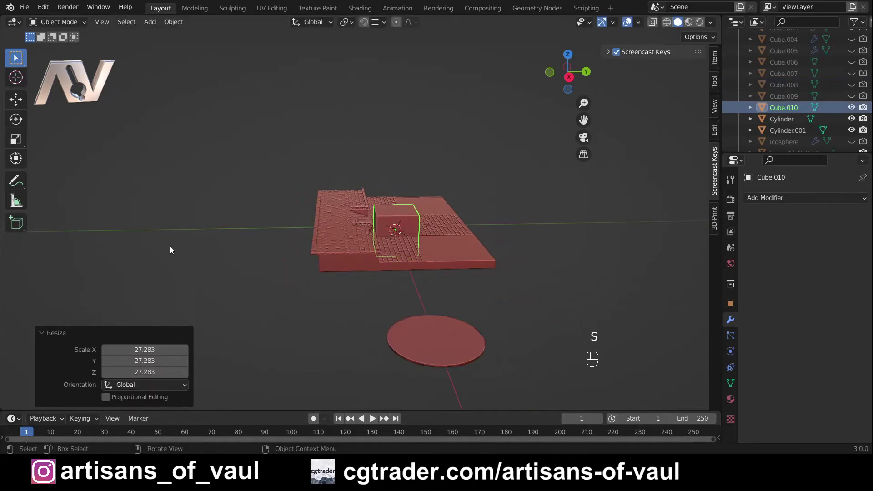
pyautogui.moveTo(297, 261); pyautogui.dragTo(189, 272, button='middle')
pyautogui.keyDown('shift'); pyautogui.moveTo(419, 291); pyautogui.dragTo(362, 270, button='middle'); pyautogui.keyUp('shift')
# - Stretch the cube 53.087 times along X into a long bar
pyautogui.press('s')
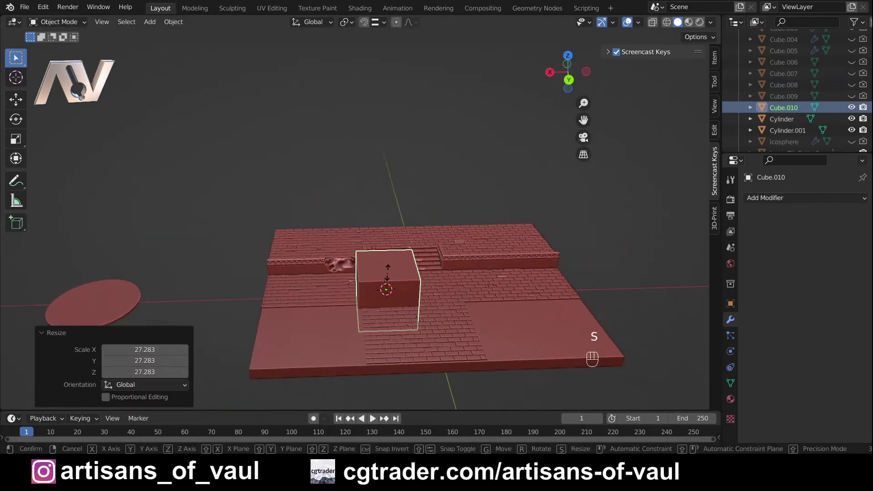
pyautogui.press('x')
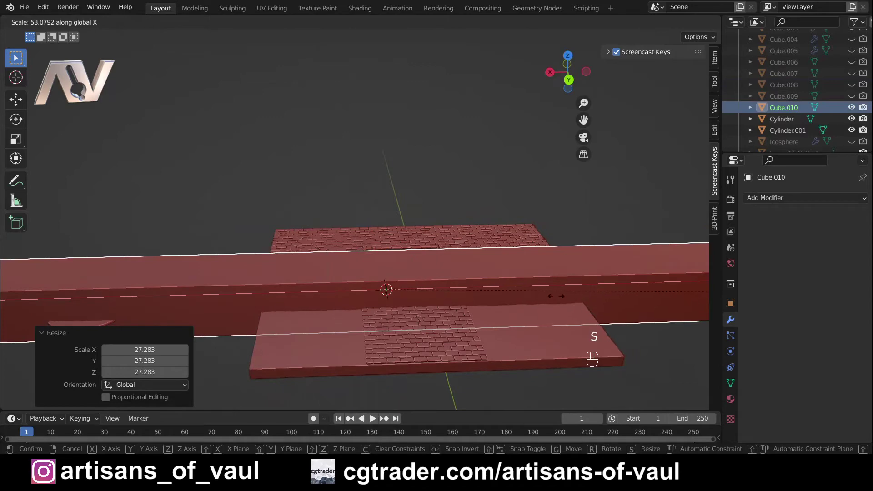
pyautogui.click(584, 274)
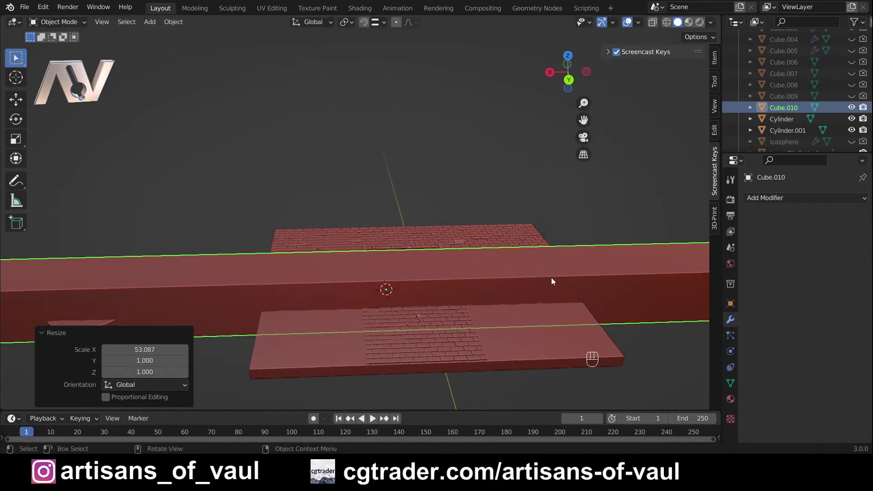
pyautogui.moveTo(342, 263); pyautogui.dragTo(518, 263, button='middle')
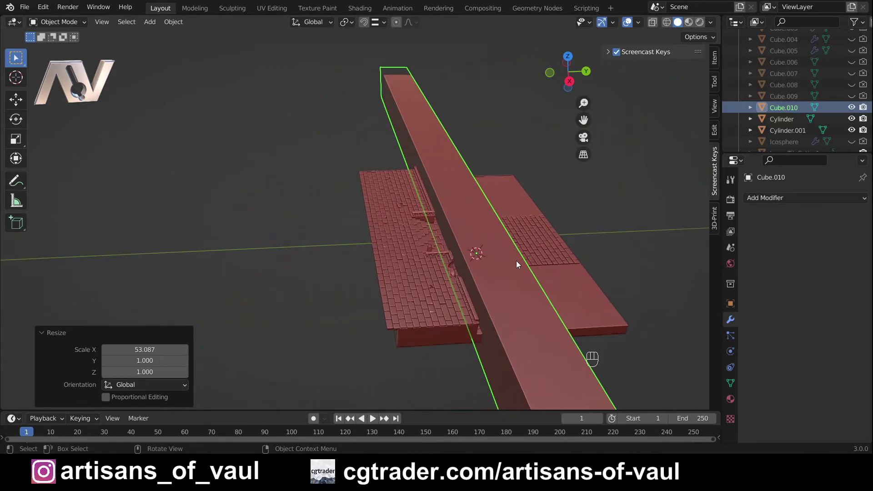
# - Move the bar along Y to the slab's end
pyautogui.press('g')
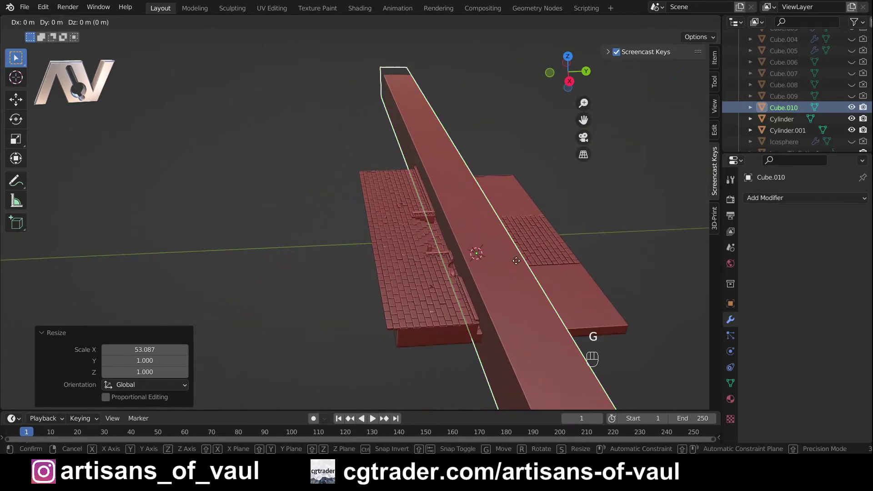
pyautogui.press('y')
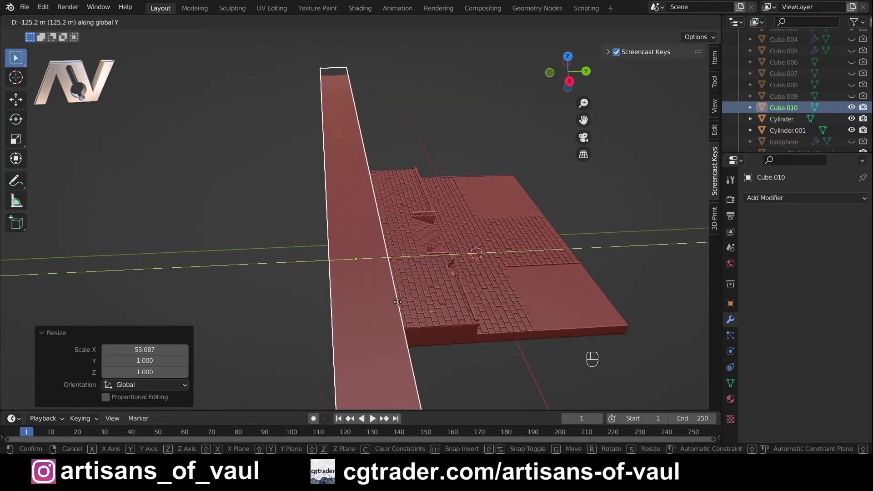
pyautogui.click(398, 302)
pyautogui.keyDown('shift'); pyautogui.moveTo(410, 285); pyautogui.dragTo(372, 296, button='middle'); pyautogui.keyUp('shift')
pyautogui.scroll(6, 362, 246)
pyautogui.scroll(2, 374, 297)
pyautogui.keyDown('shift'); pyautogui.moveTo(397, 340); pyautogui.dragTo(401, 215, button='middle'); pyautogui.keyUp('shift')
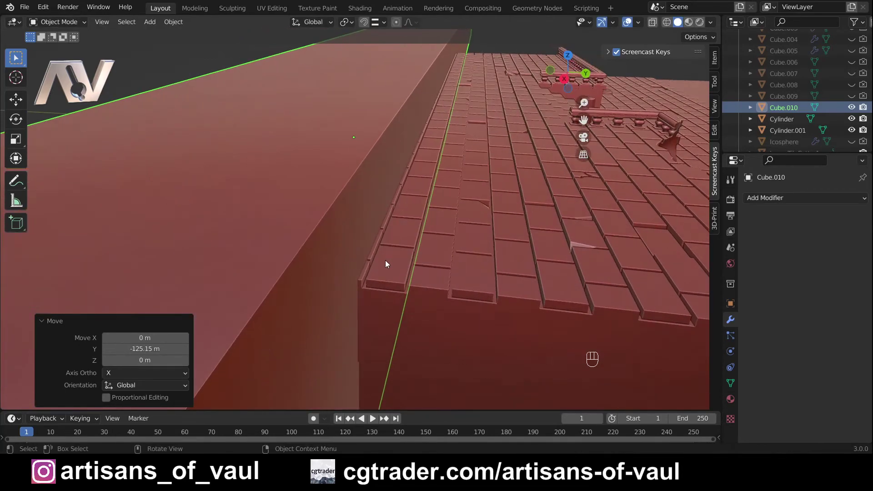
pyautogui.scroll(1, 384, 268)
# - Nudge the bar 0.68022 m along Y so it slightly overlaps the floor edge
pyautogui.press('g')
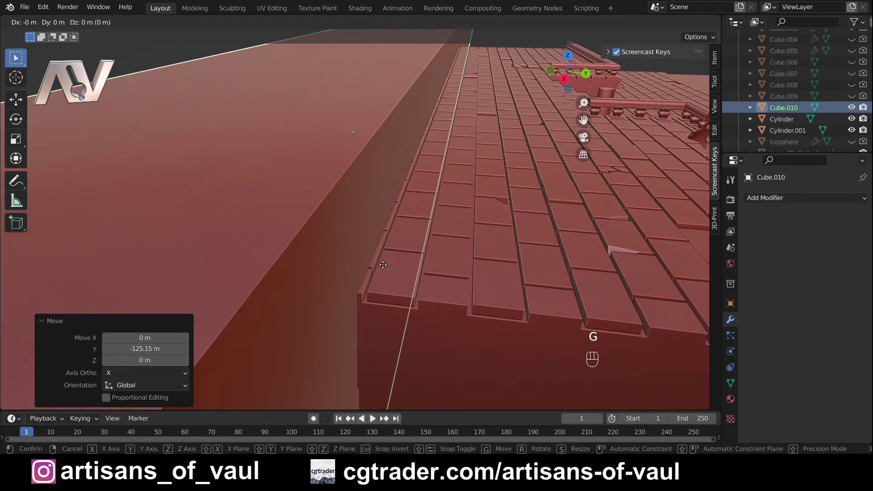
pyautogui.press('y')
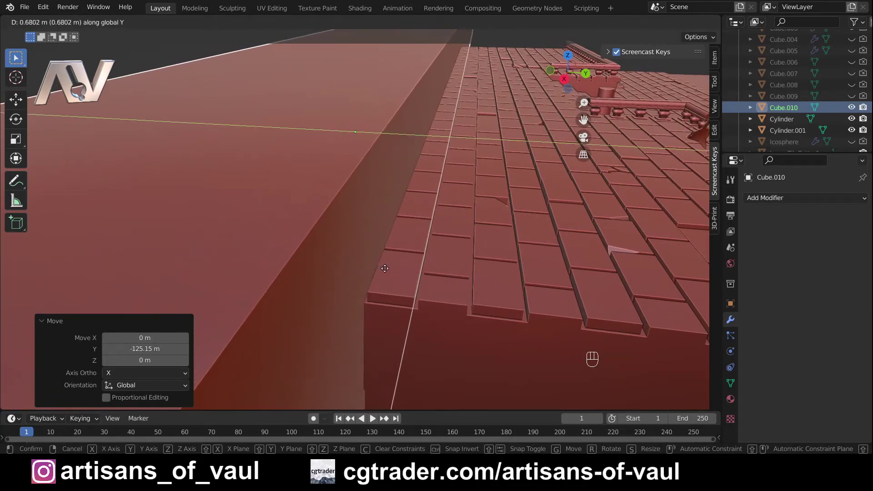
pyautogui.click(385, 269)
pyautogui.scroll(-3, 391, 256)
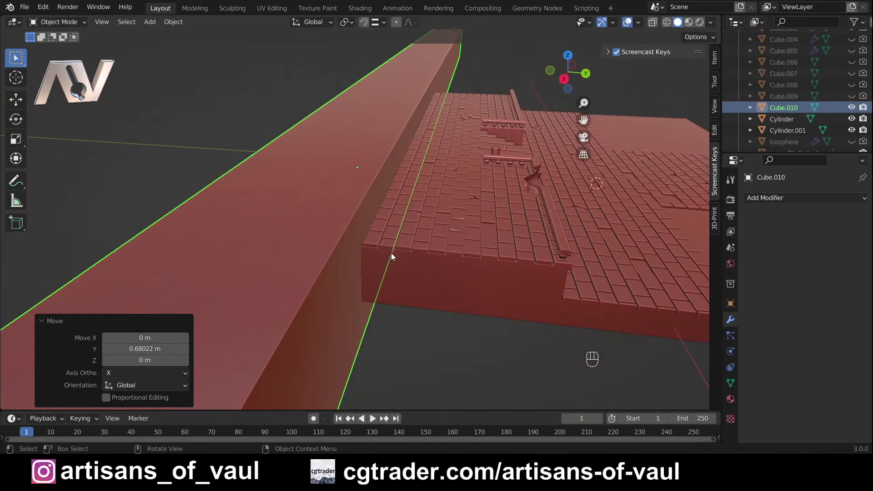
# - Cut the bar from the brick floor with a Bool Tool Difference, then hide the bar
pyautogui.keyDown('shift'); pyautogui.click(434, 255); pyautogui.keyUp('shift')
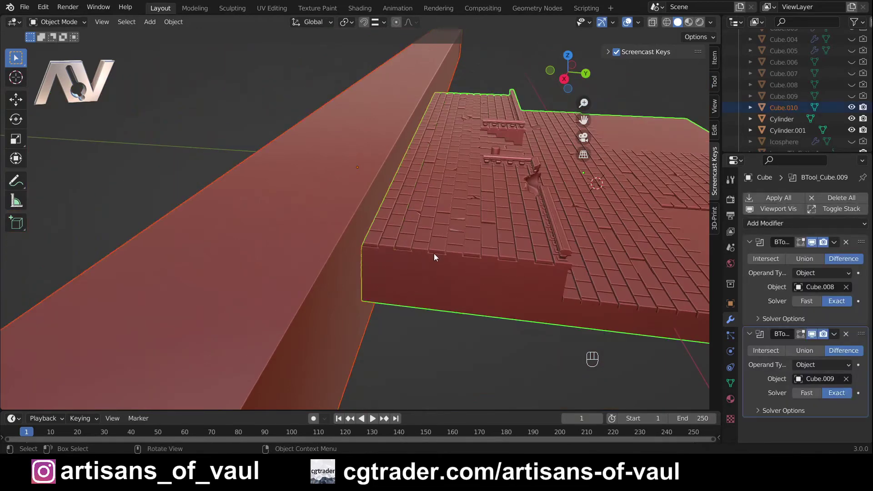
pyautogui.press('ctrl')
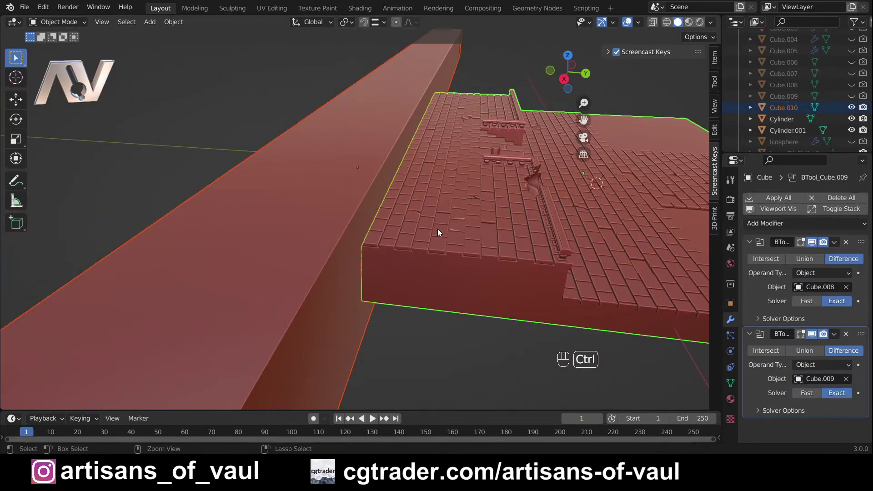
pyautogui.press('ctrl+KP_Subtract')
pyautogui.click(359, 217)
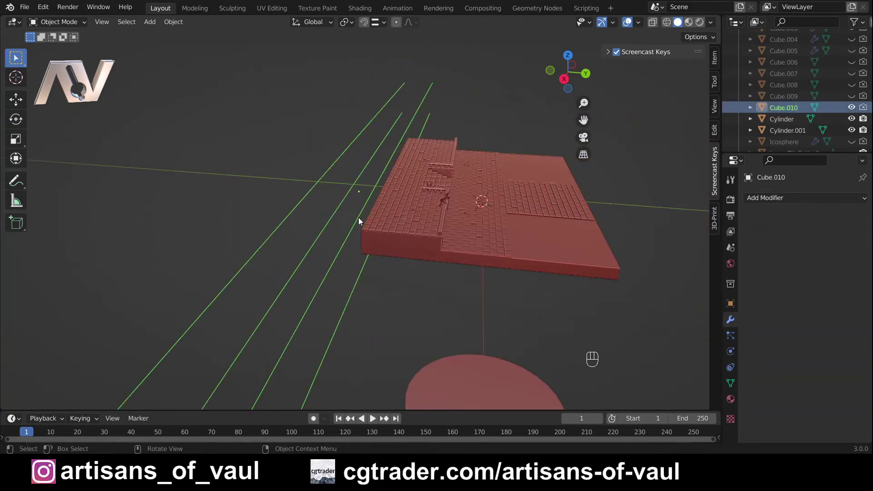
pyautogui.press('h')
# - Select the brick floor and inspect its straight-trimmed edge up close
pyautogui.click(474, 247)
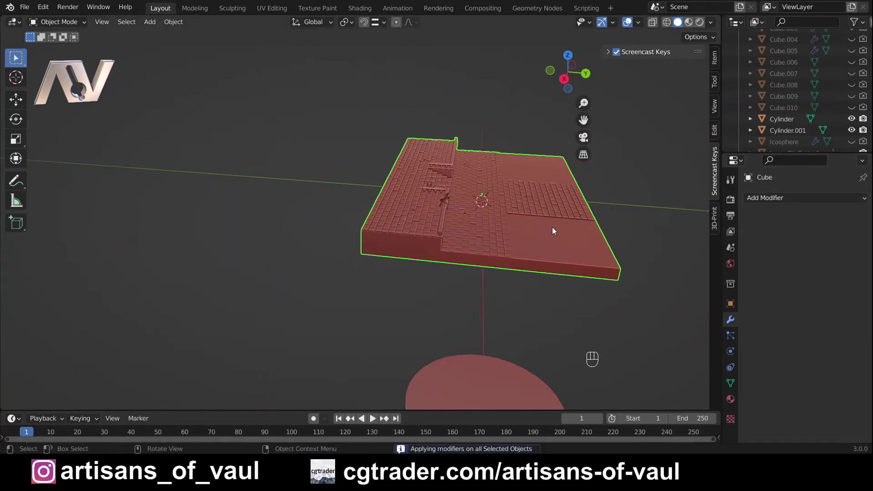
pyautogui.moveTo(552, 227); pyautogui.dragTo(218, 345, button='middle')
pyautogui.scroll(4, 568, 222)
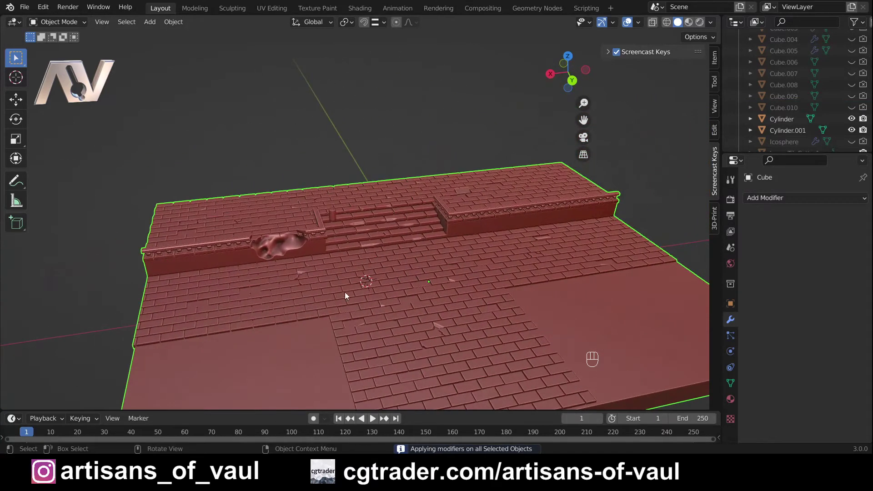
pyautogui.scroll(4, 413, 273)
pyautogui.moveTo(412, 273); pyautogui.dragTo(357, 222, button='middle')
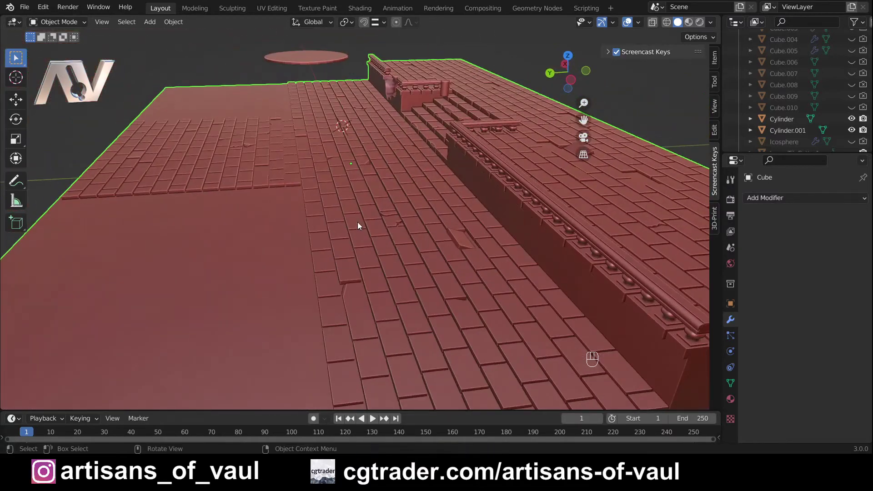
# - Union the loose tile Tiles.001 into the brick floor and apply the modifier
pyautogui.click(459, 240)
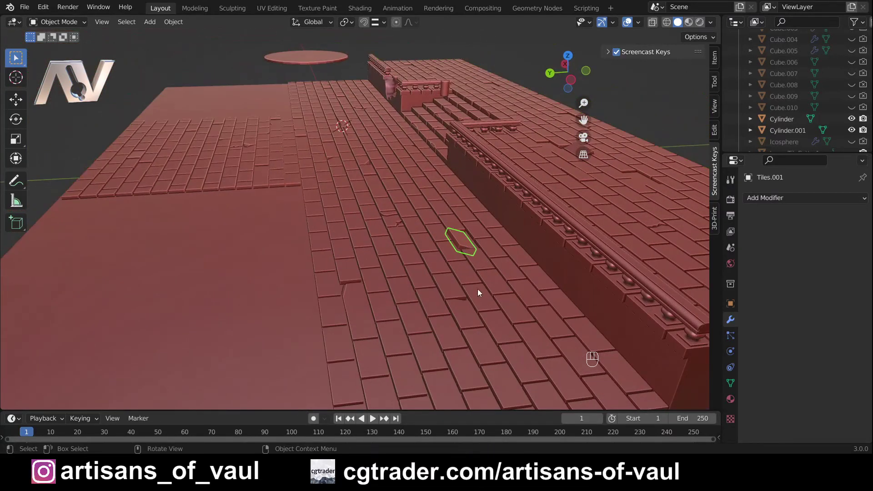
pyautogui.click(449, 296)
pyautogui.click(459, 240)
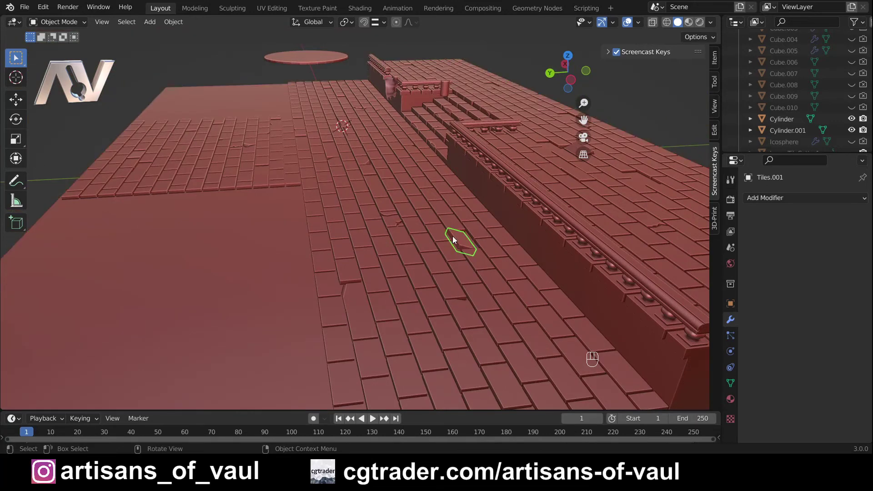
pyautogui.keyDown('shift'); pyautogui.click(307, 247); pyautogui.keyUp('shift')
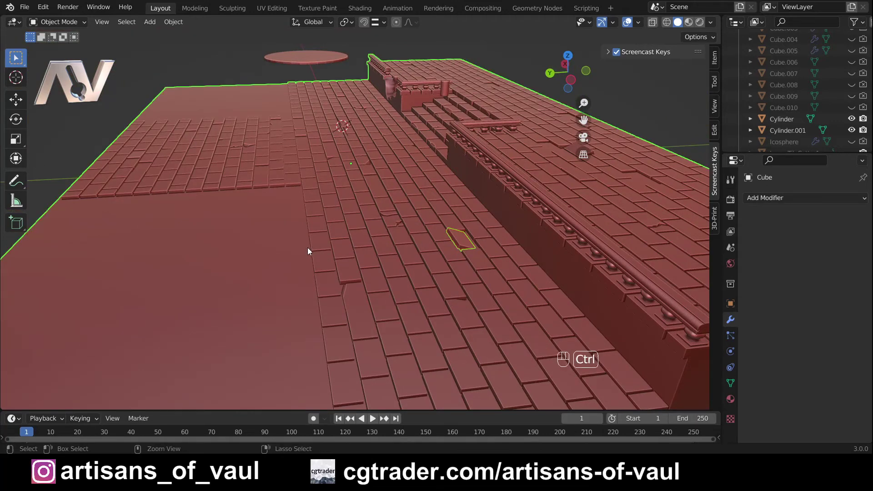
pyautogui.press('ctrl+KP_Add')
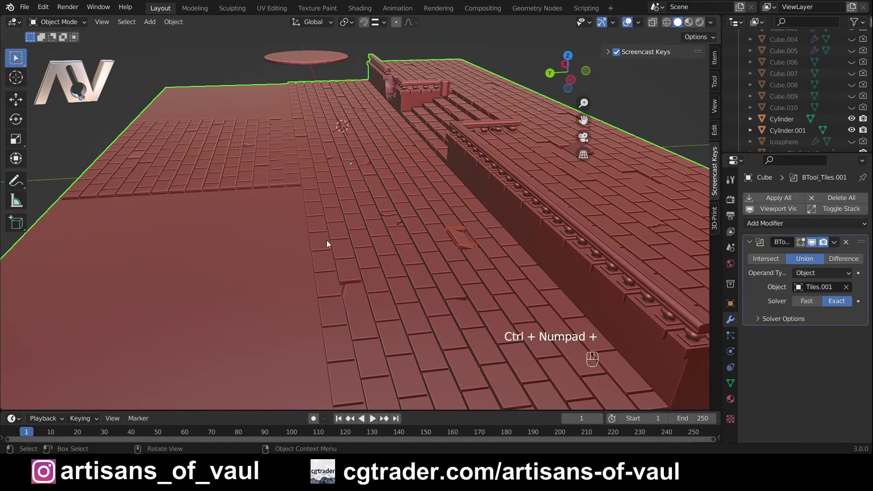
pyautogui.click(791, 198)
# - Hide the separate Tiles.001 tile and view the whole courtyard block
pyautogui.click(465, 240)
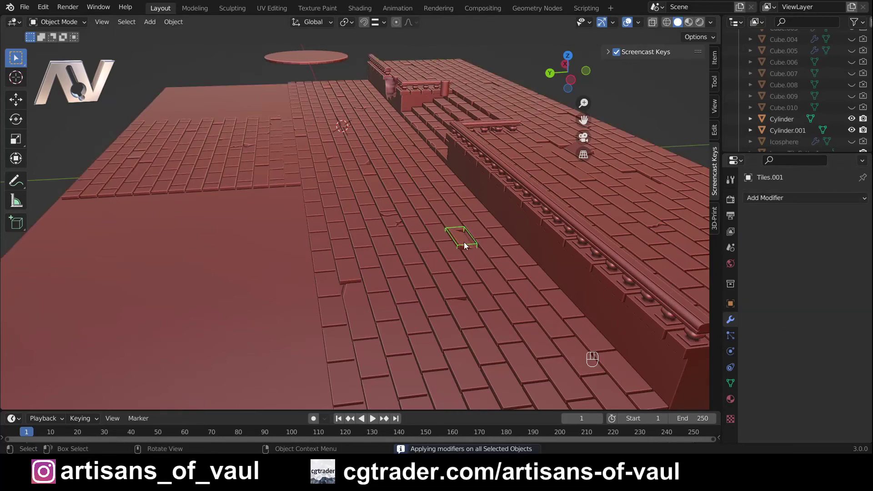
pyautogui.press('h')
pyautogui.moveTo(464, 241); pyautogui.dragTo(413, 286, button='middle')
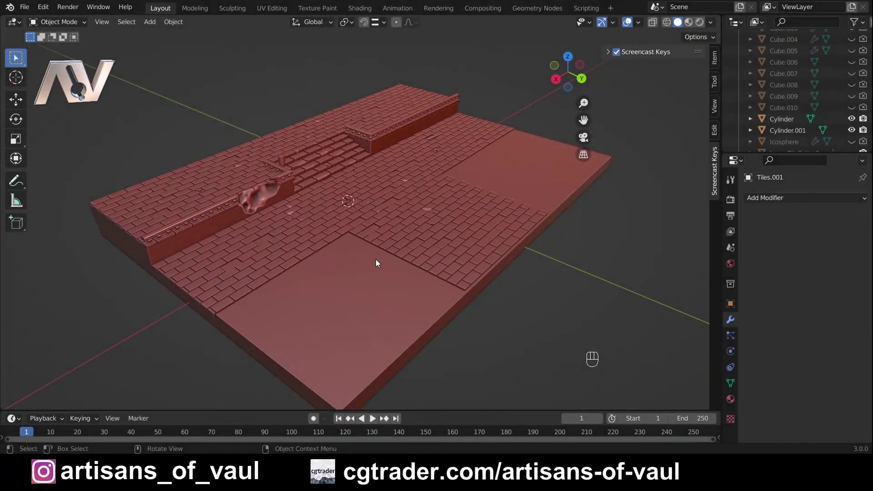
# - Save the project under the incremented name AT_Base_6.blend
pyautogui.click(24, 7)
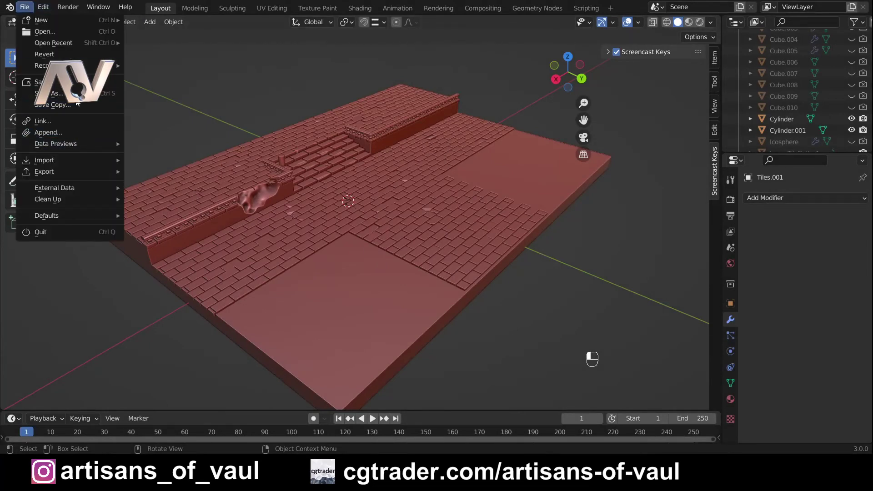
pyautogui.click(76, 94)
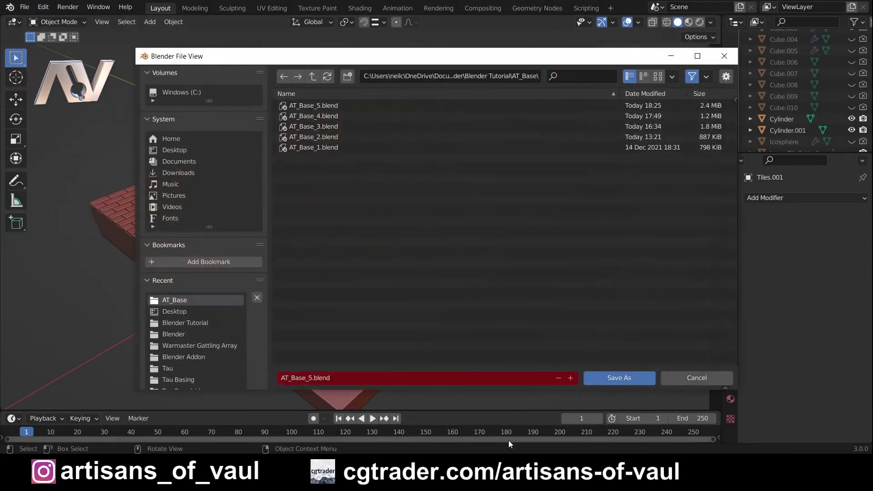
pyautogui.click(570, 378)
pyautogui.click(593, 378)
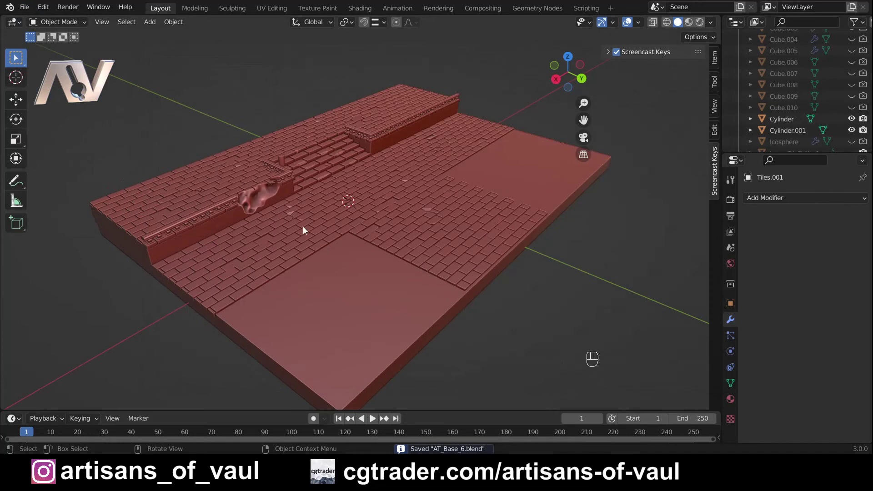